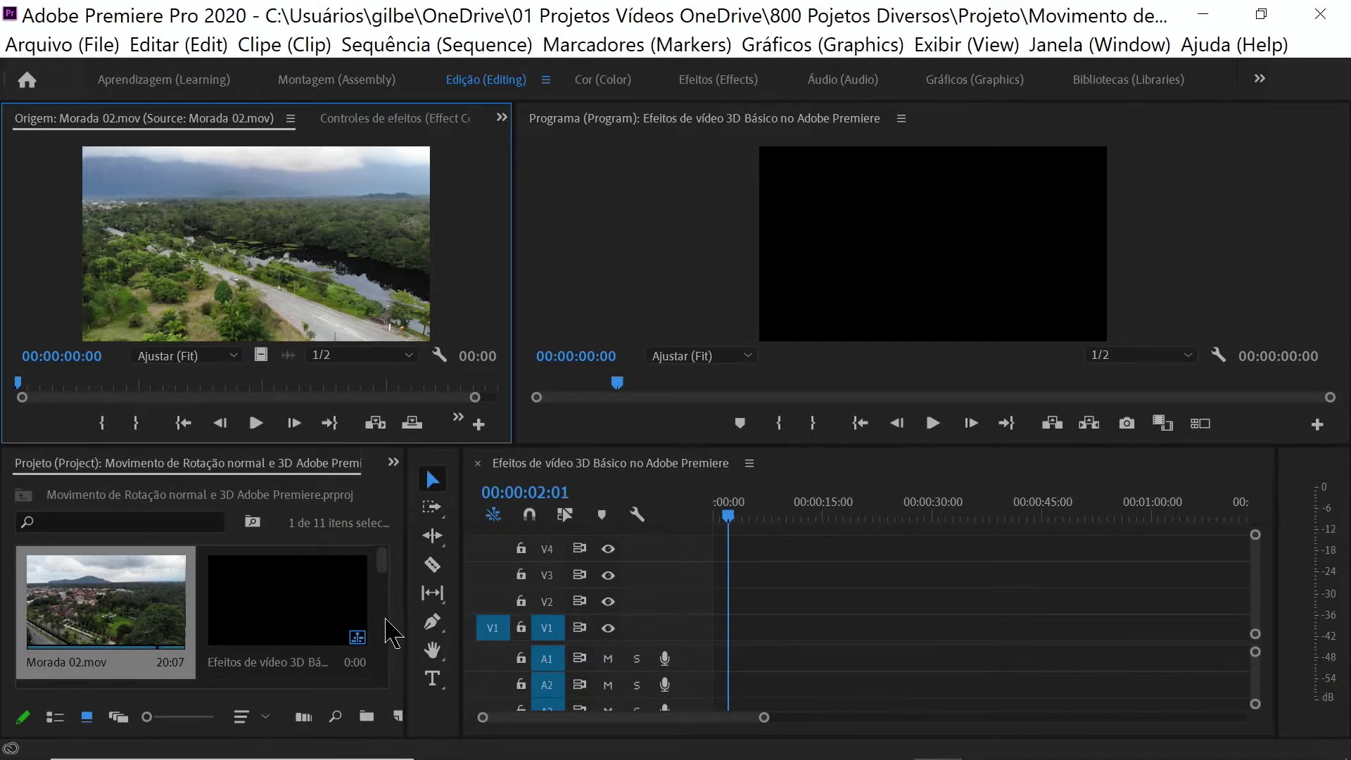
Place IMG_2261.JPG on track V3 at 0:00 and extend it so the sequence runs 17:13
left_click_drag(382, 563, 373, 652)
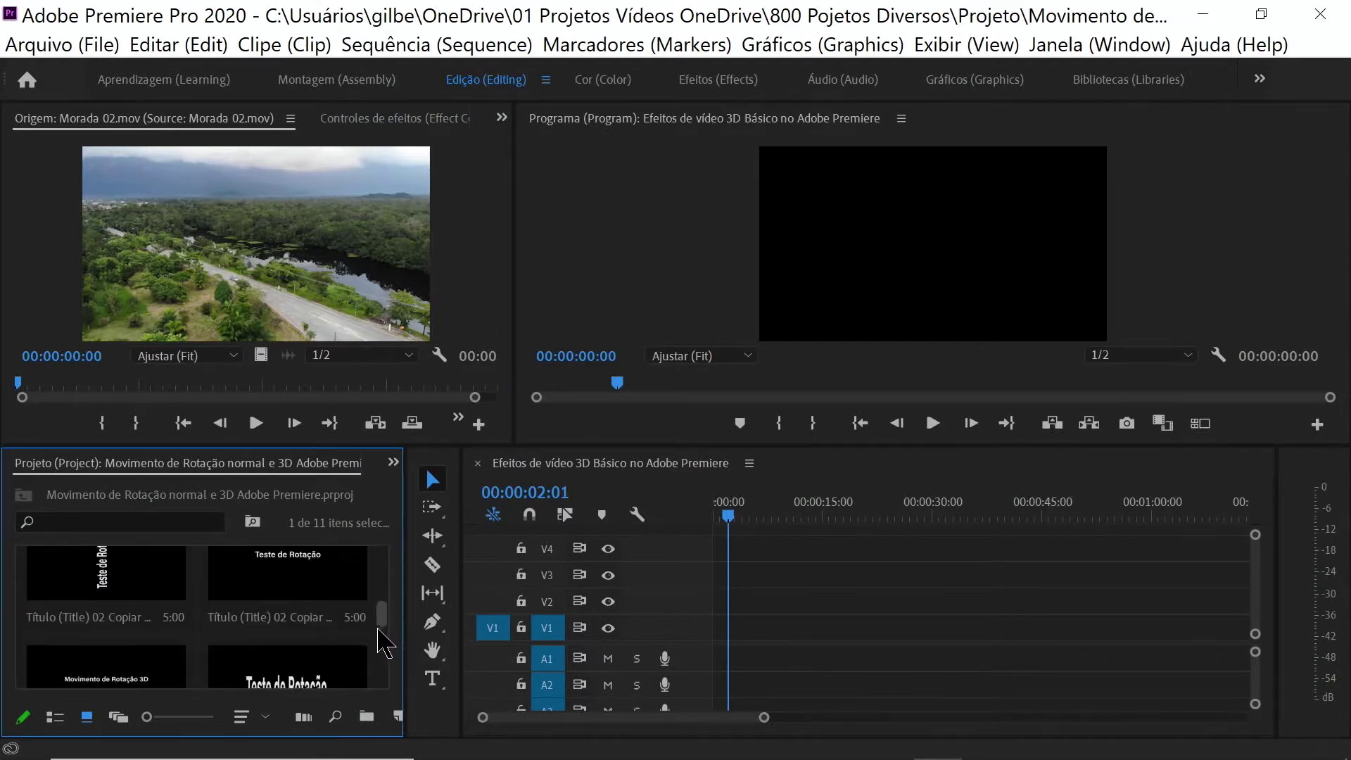
scroll(378, 665, "down", 2)
left_click(118, 640)
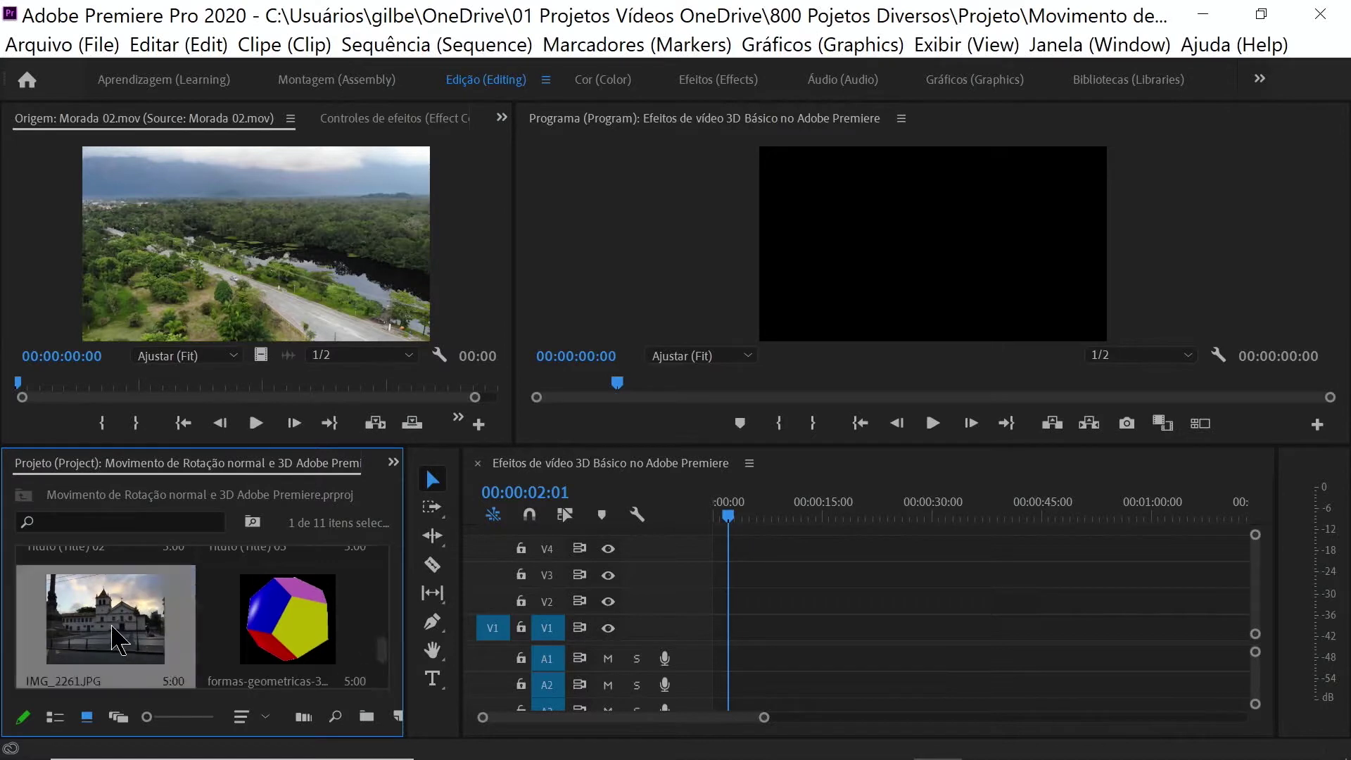
left_click_drag(112, 626, 796, 578)
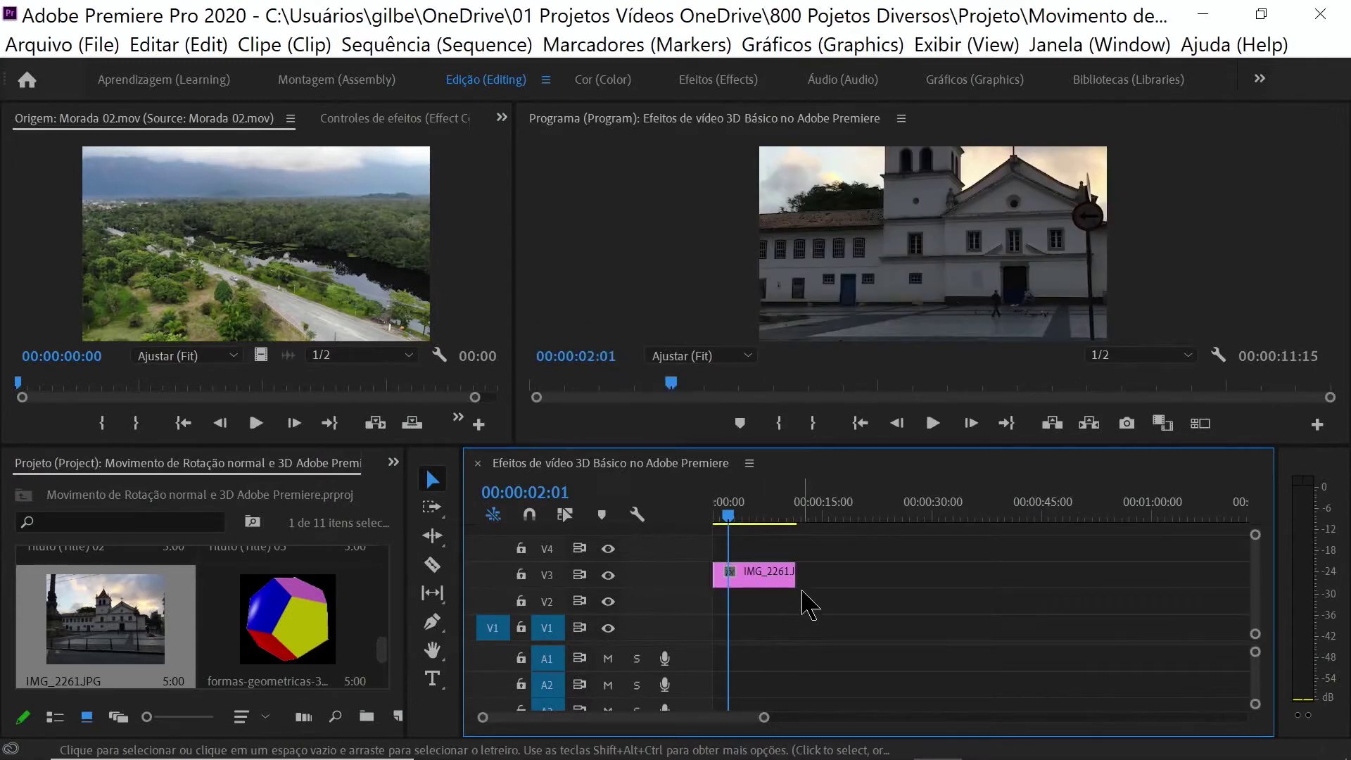
left_click_drag(794, 578, 839, 578)
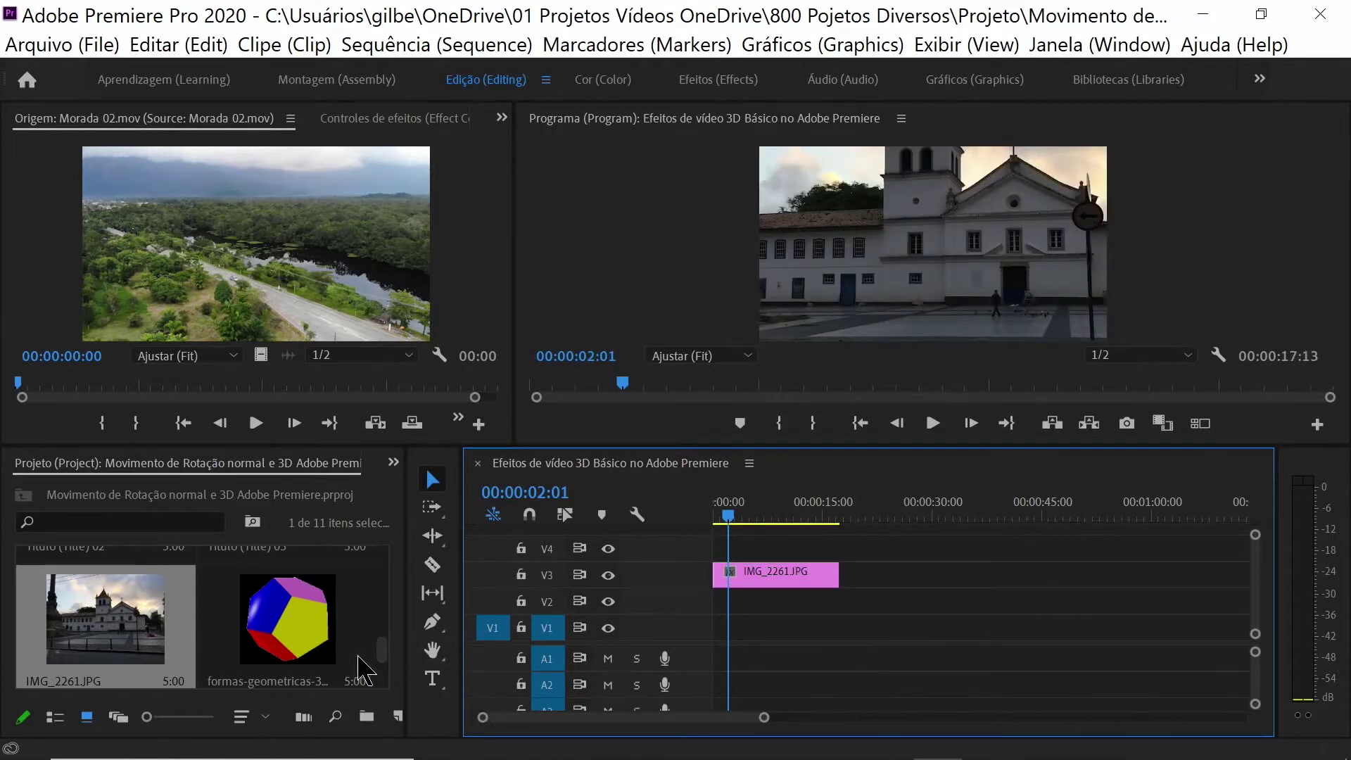
mouse_move(383, 651)
left_mouse_down()
mouse_move(399, 544)
mouse_move(384, 686)
left_mouse_up()
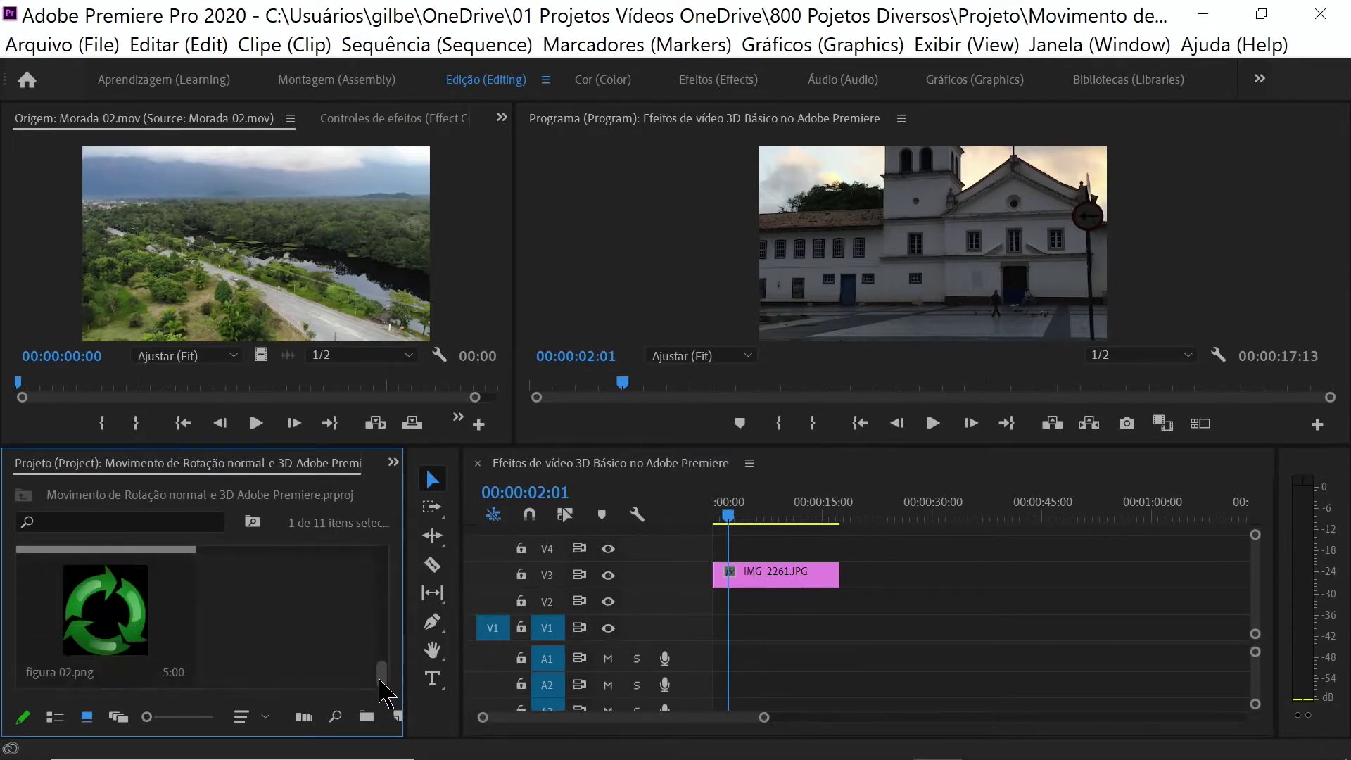
Add figura 02.png on V4 above the photo, shrink it and move it onto the facade's right side
left_click(100, 622)
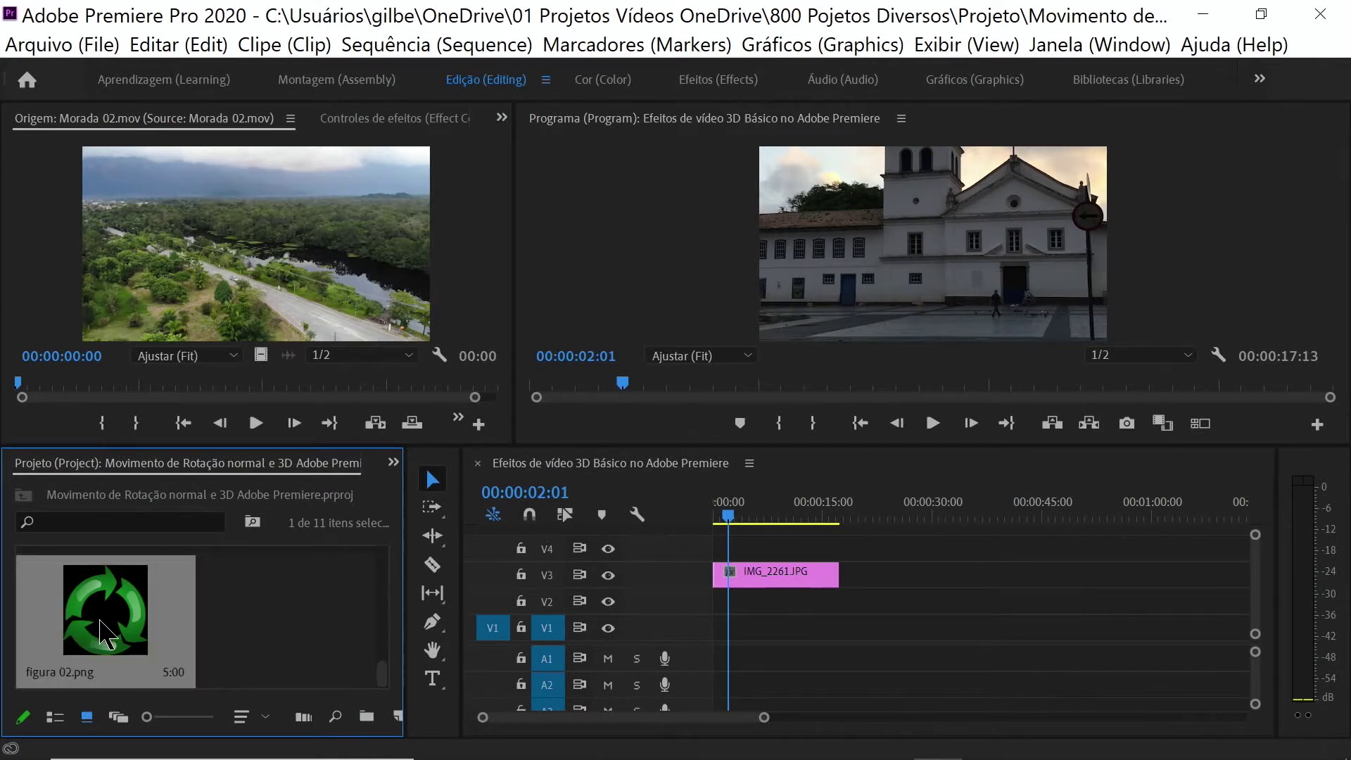
left_click_drag(100, 620, 719, 547)
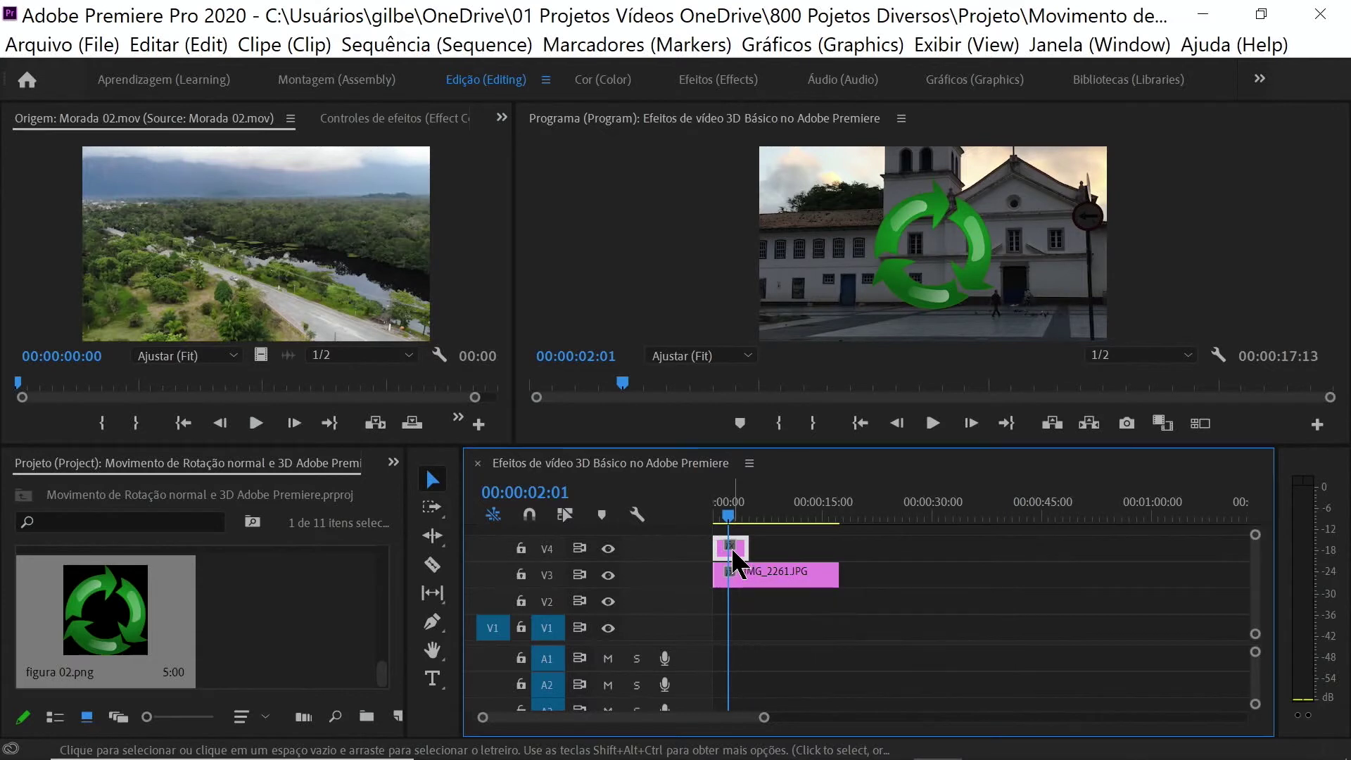
left_click(947, 313)
left_click(946, 313)
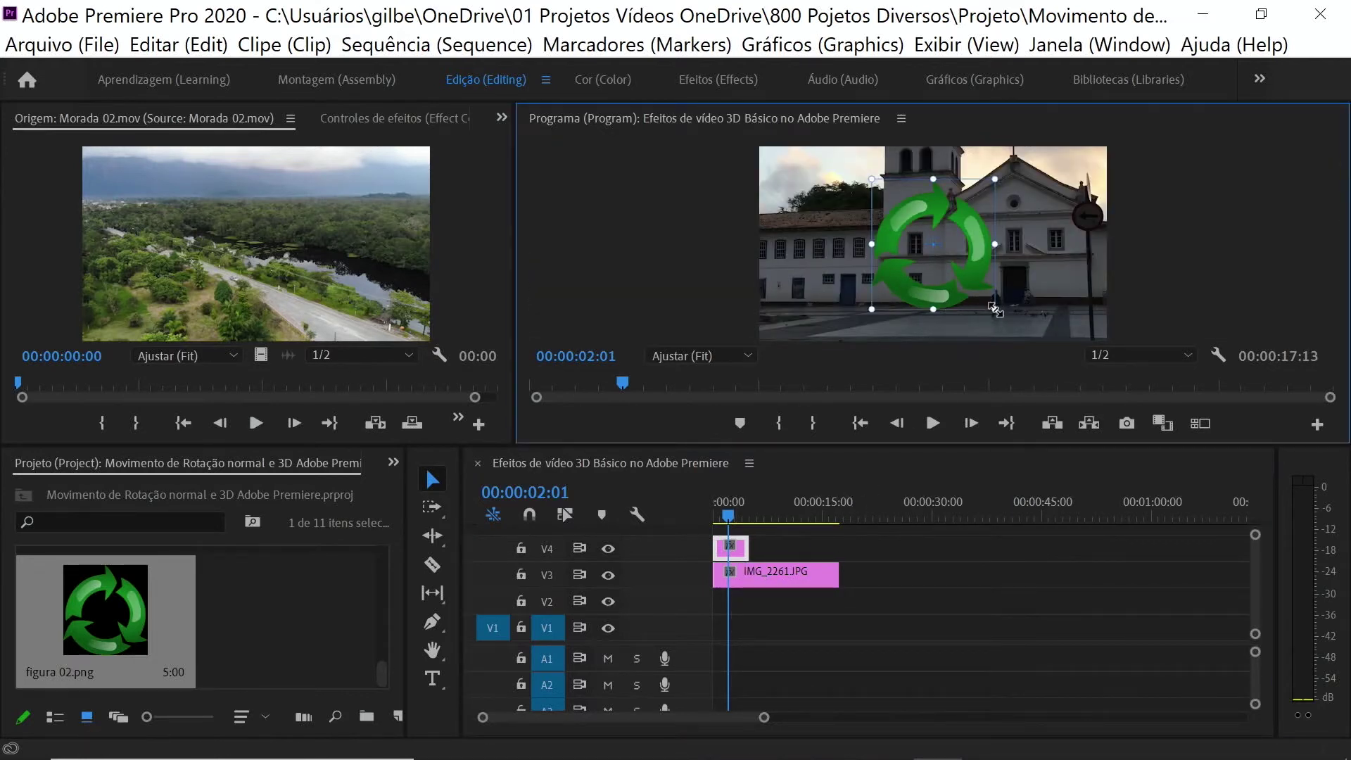
left_click_drag(995, 312, 968, 279)
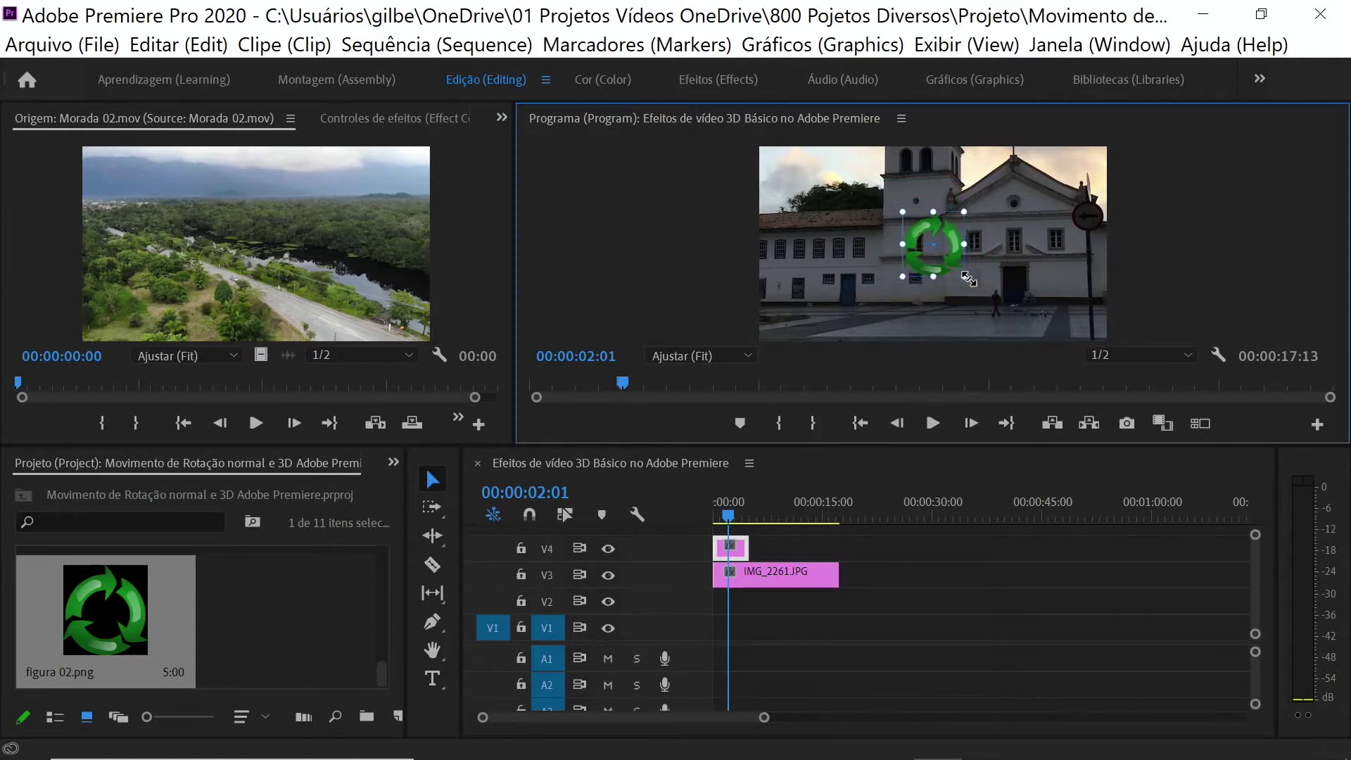
left_click_drag(933, 245, 870, 239)
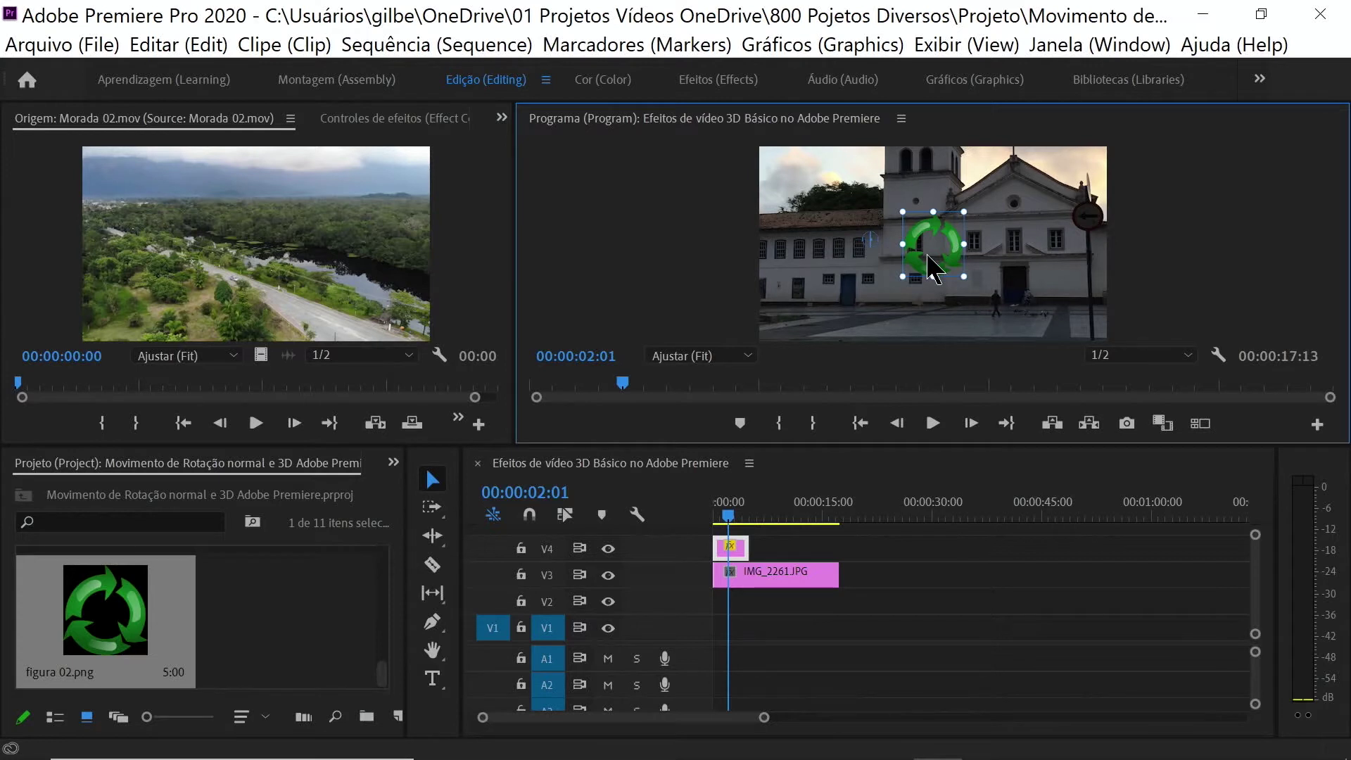
mouse_move(952, 266)
left_mouse_down()
mouse_move(1063, 235)
mouse_move(1033, 245)
left_mouse_up()
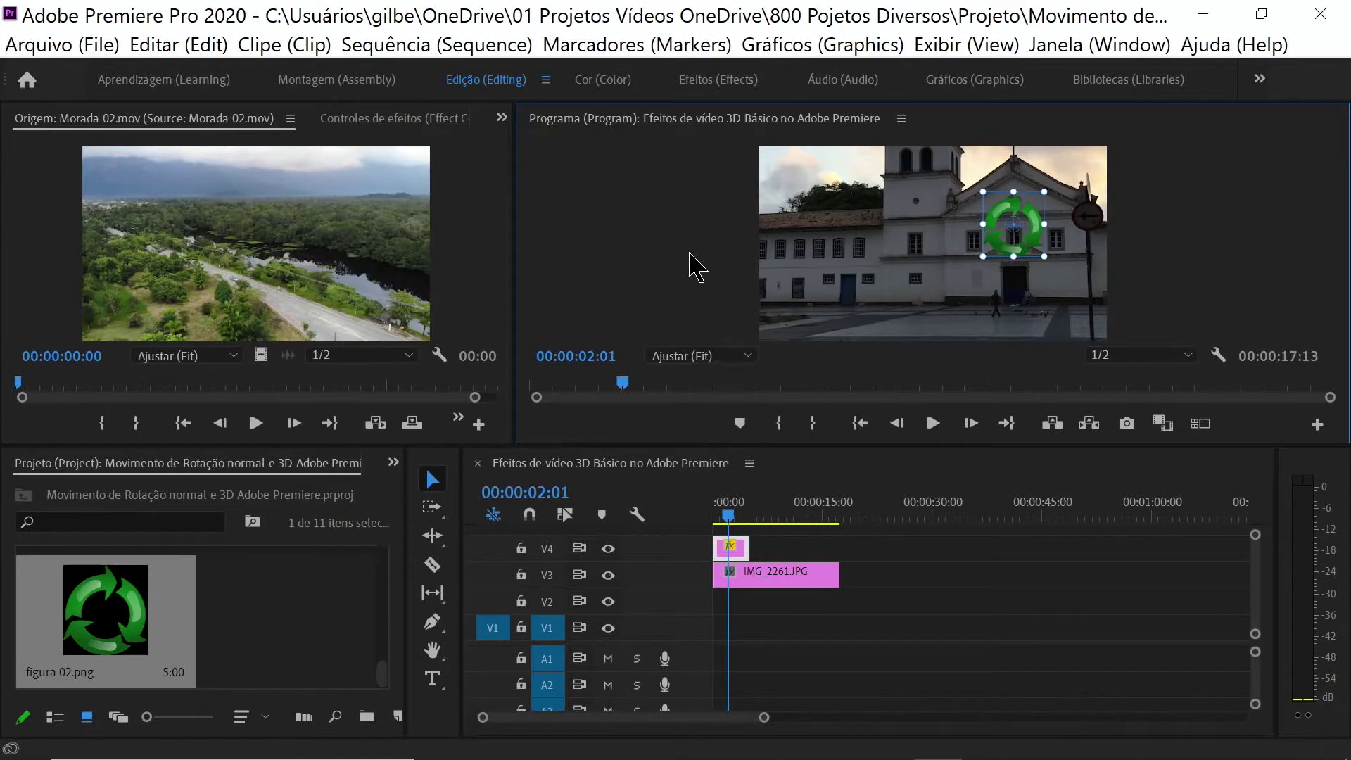
Switch to the Effects workspace and put the playhead at the recycle graphic's first frame
left_click(715, 79)
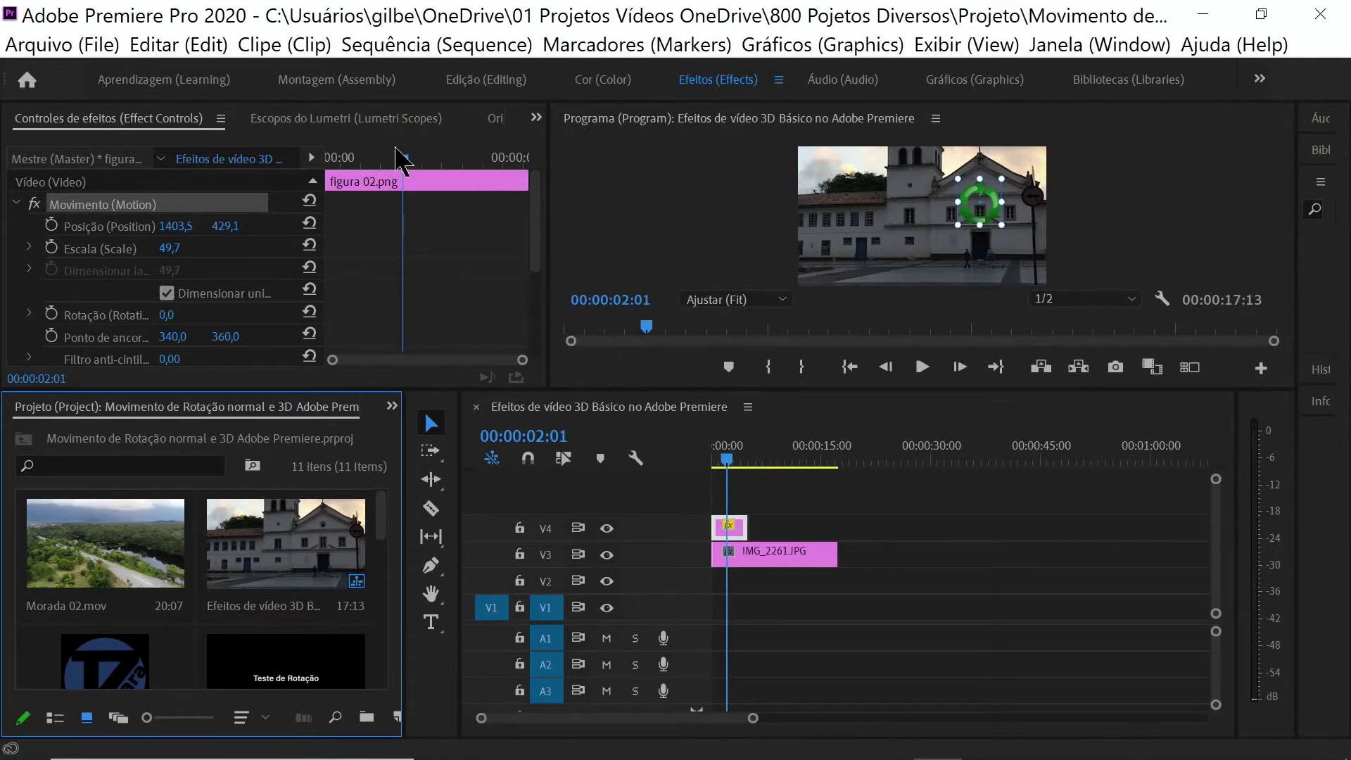
left_click_drag(400, 163, 312, 170)
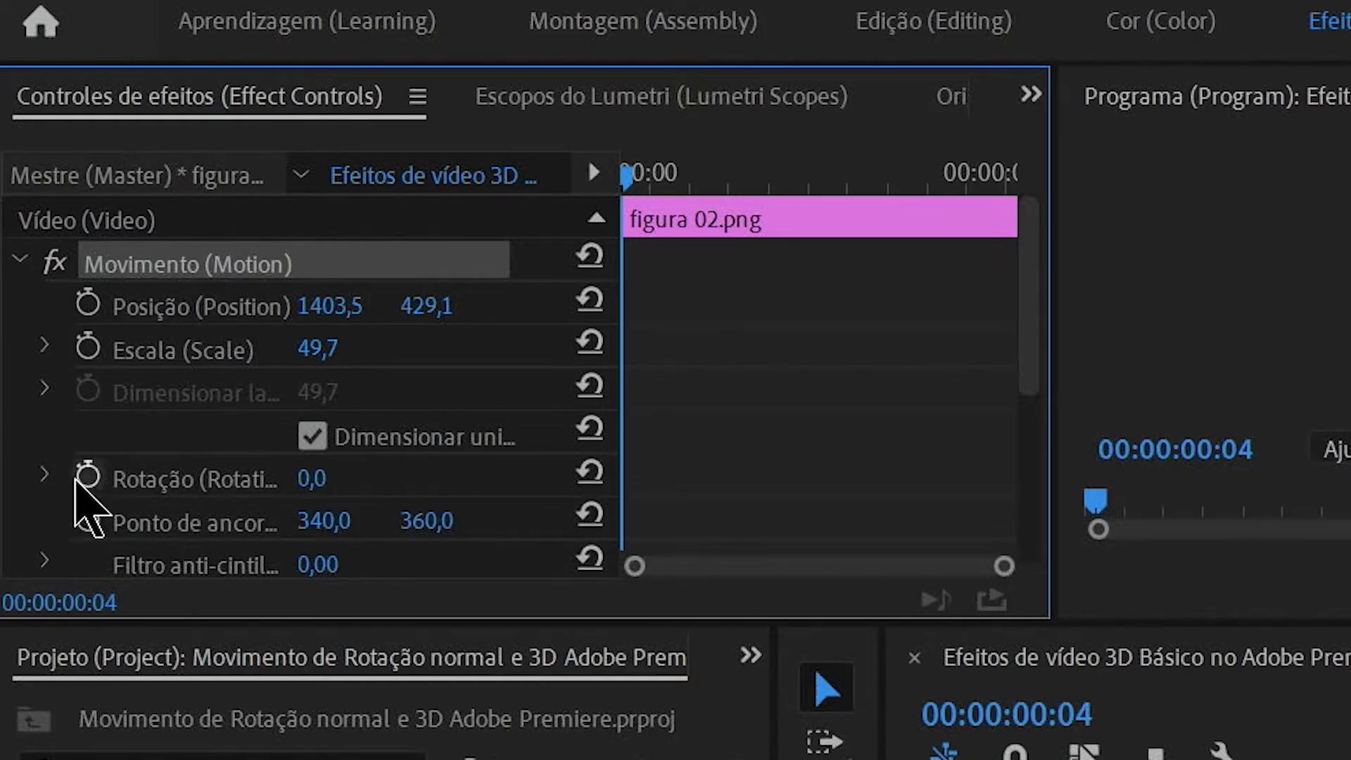
Keyframe the recycle icon's Rotation from 0° at the start to 1x74,0° at 00:00:00:21
left_click(86, 476)
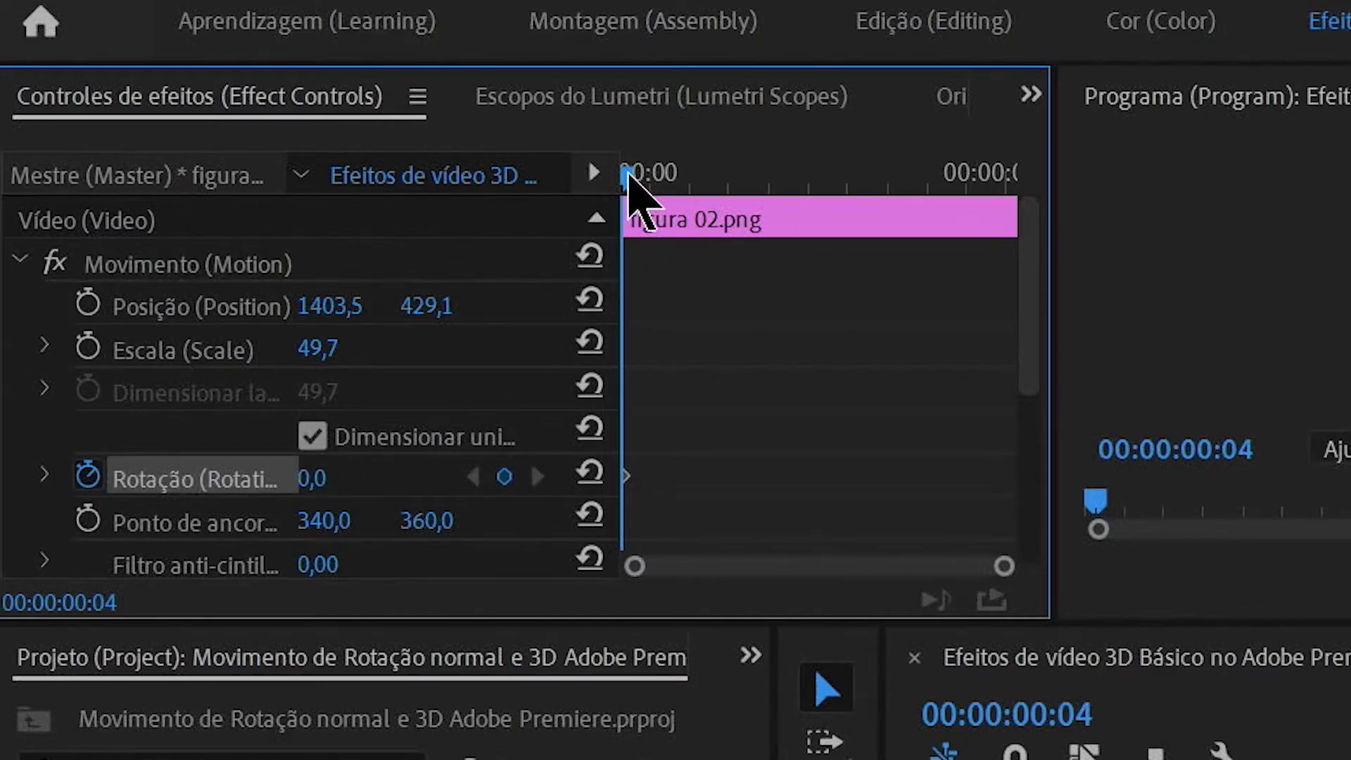
left_click_drag(629, 179, 662, 182)
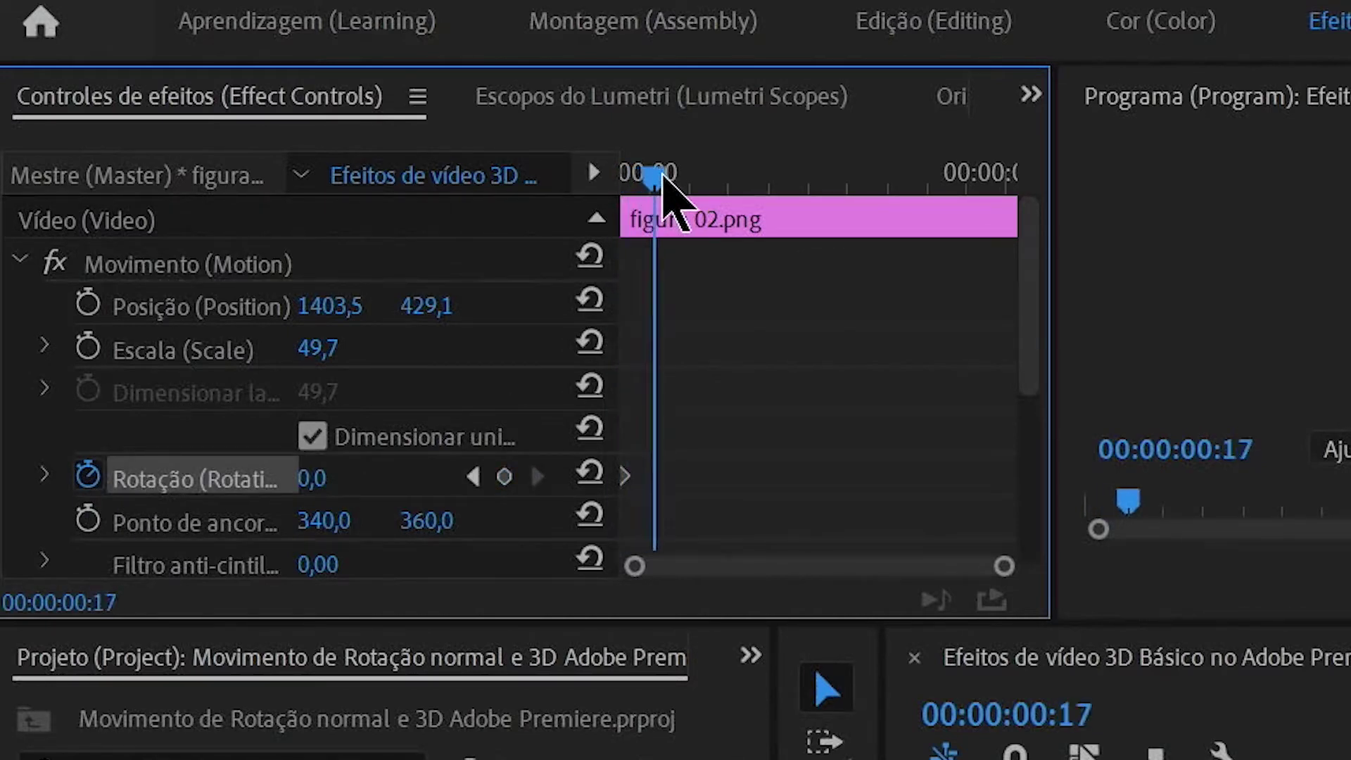
left_click_drag(1026, 331, 1024, 407)
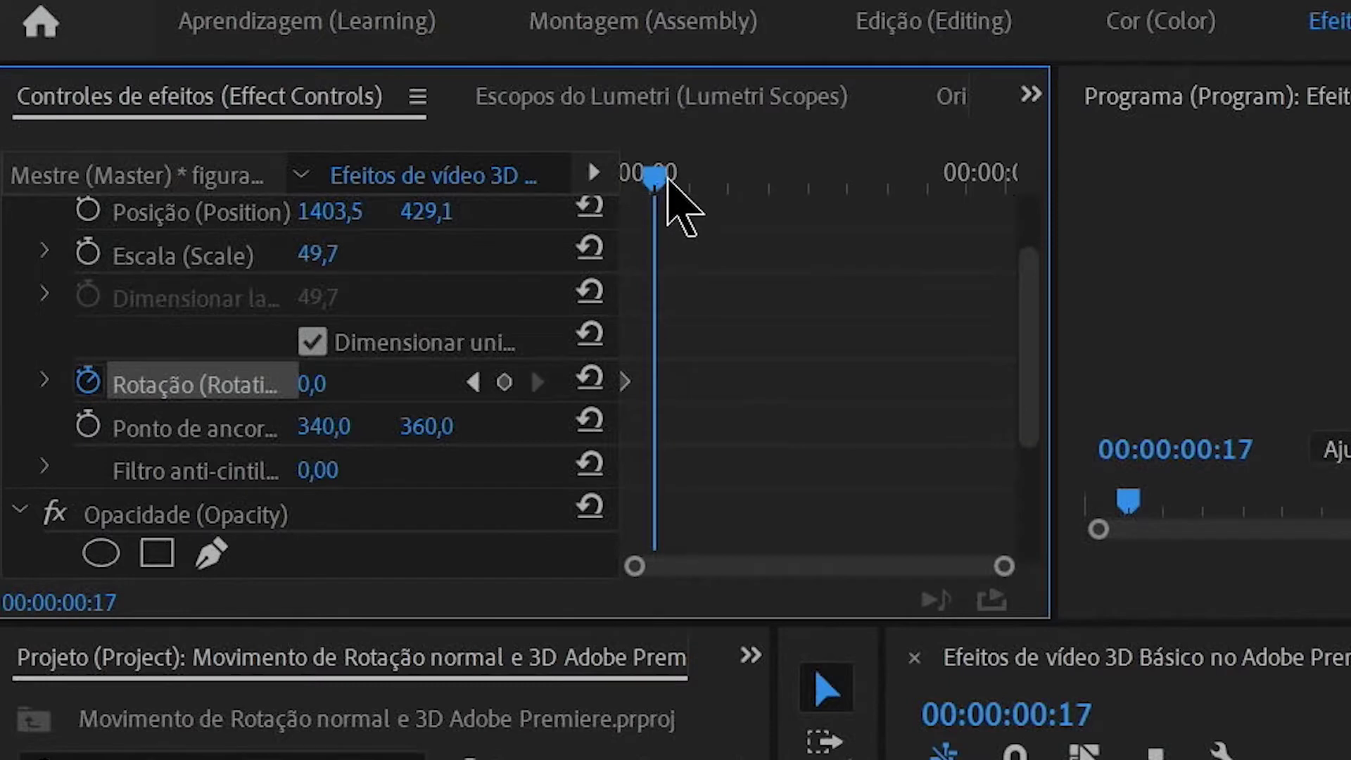
left_click_drag(667, 177, 677, 181)
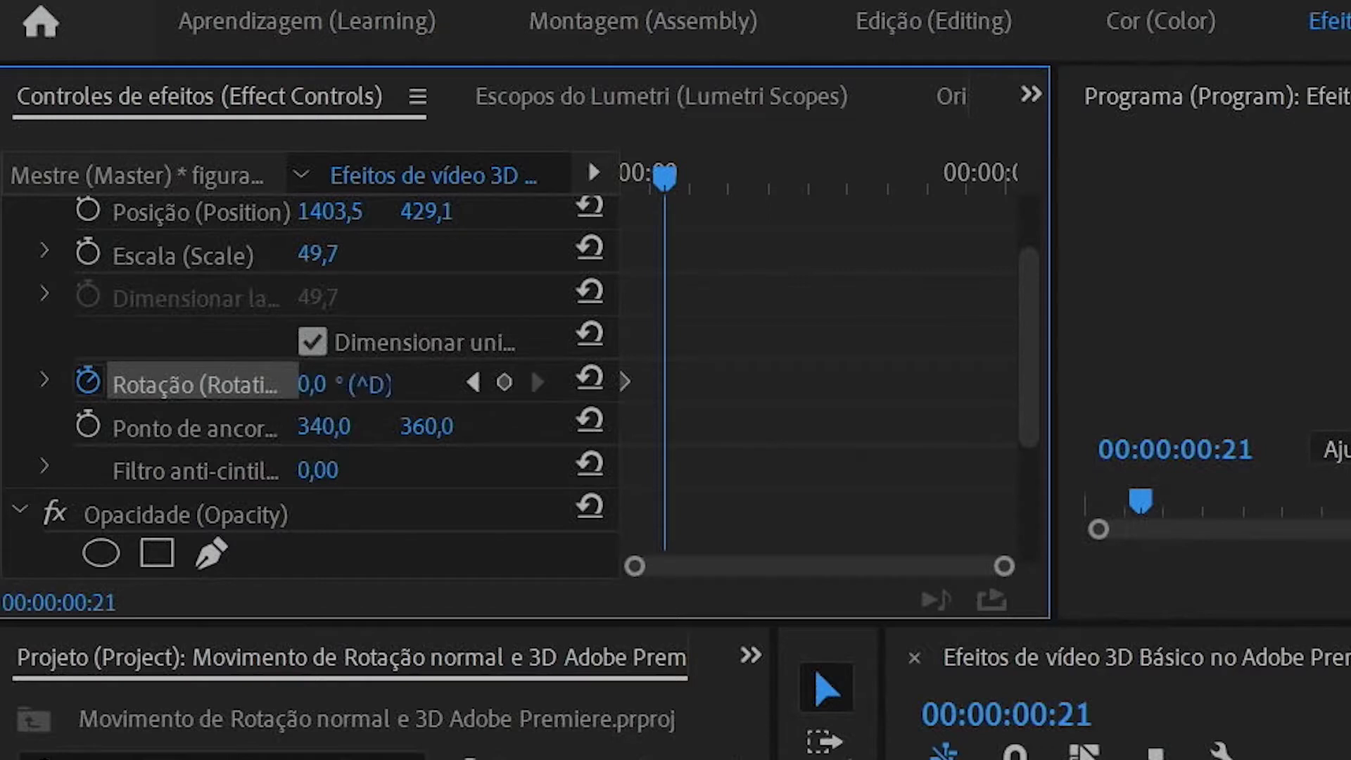
left_click_drag(312, 383, 344, 384)
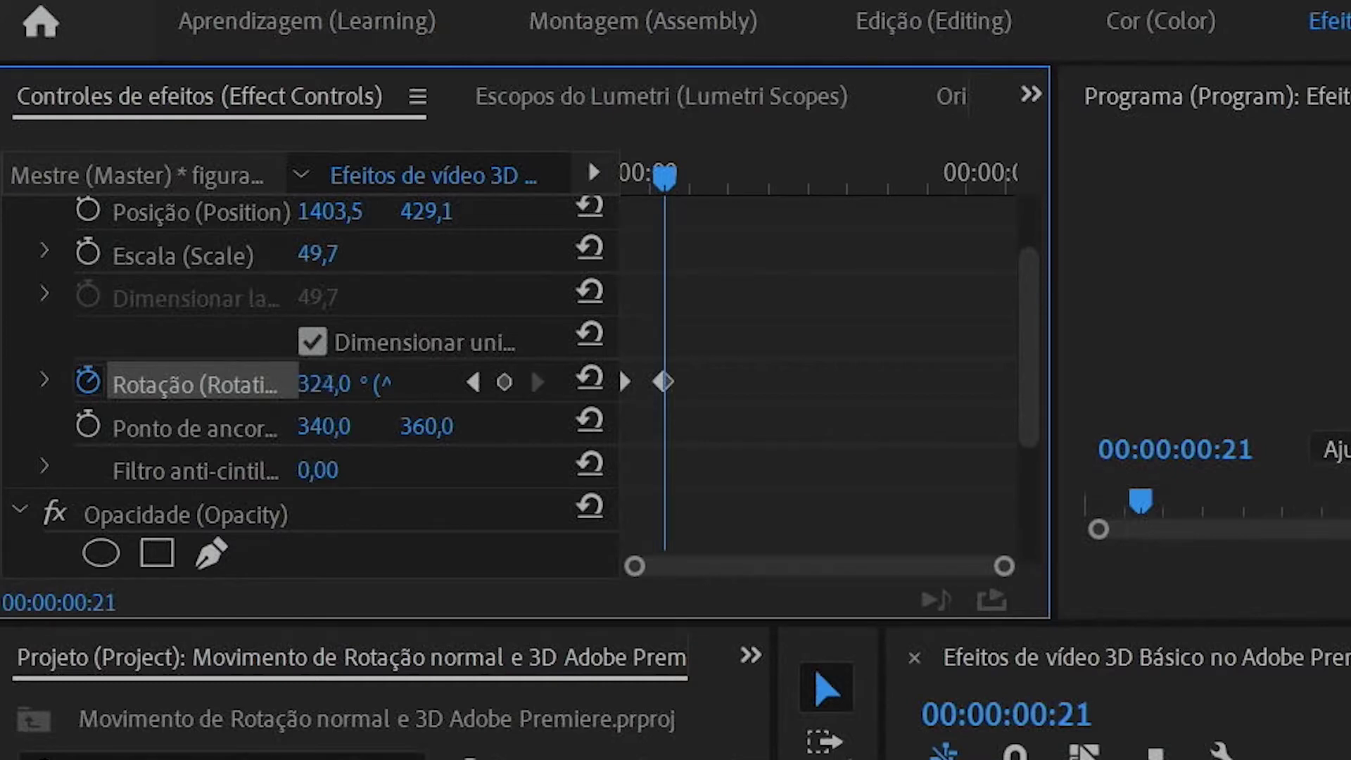
mouse_move(312, 383)
left_mouse_down()
mouse_move(363, 384)
mouse_move(347, 382)
left_mouse_up()
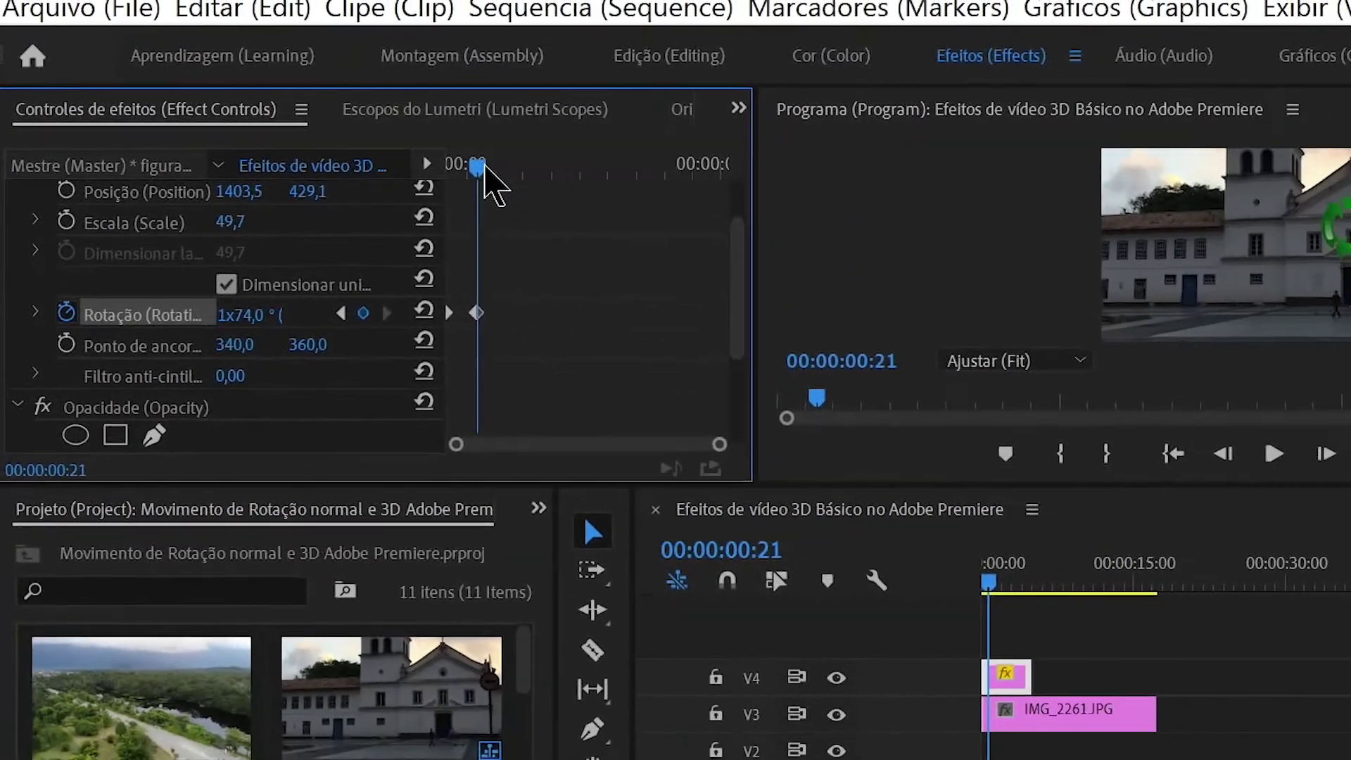
left_click_drag(484, 167, 480, 178)
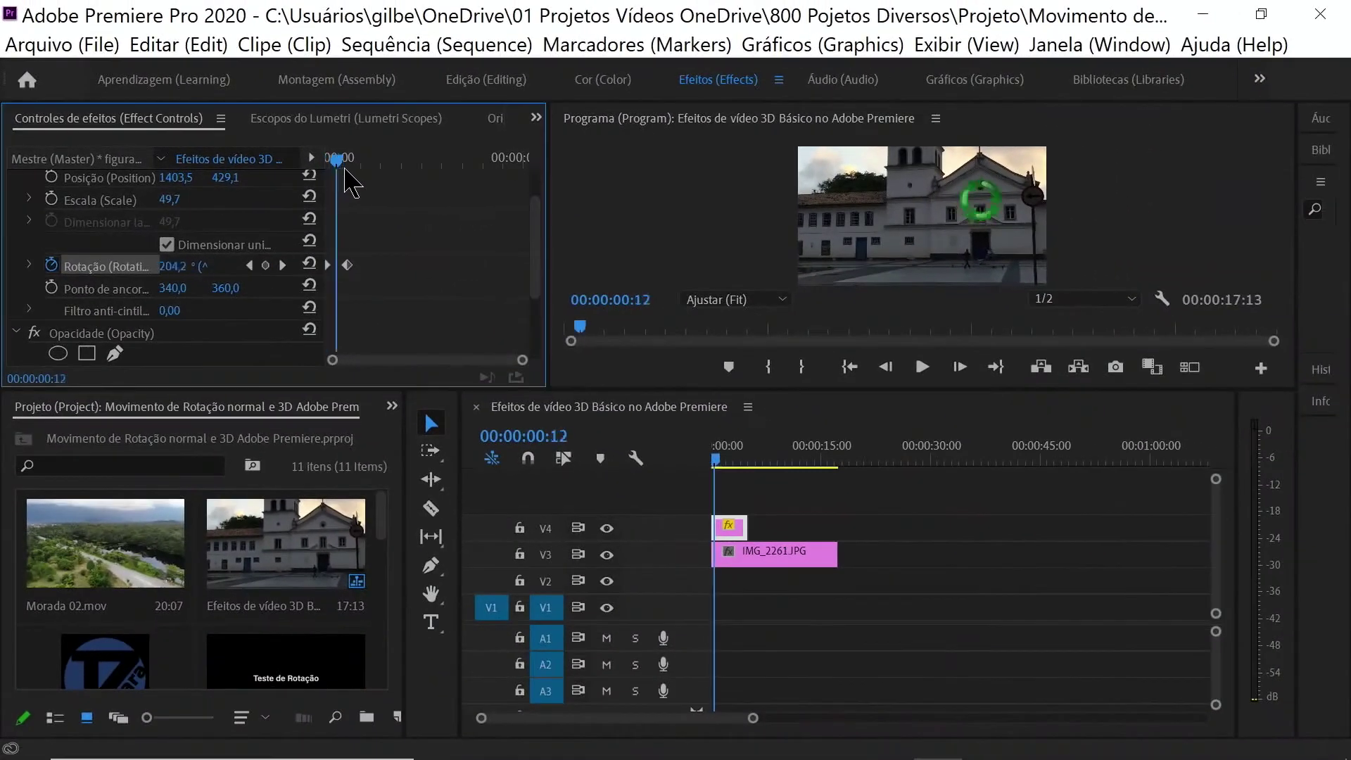
mouse_move(350, 182)
left_mouse_down()
mouse_move(313, 187)
mouse_move(322, 193)
left_mouse_up()
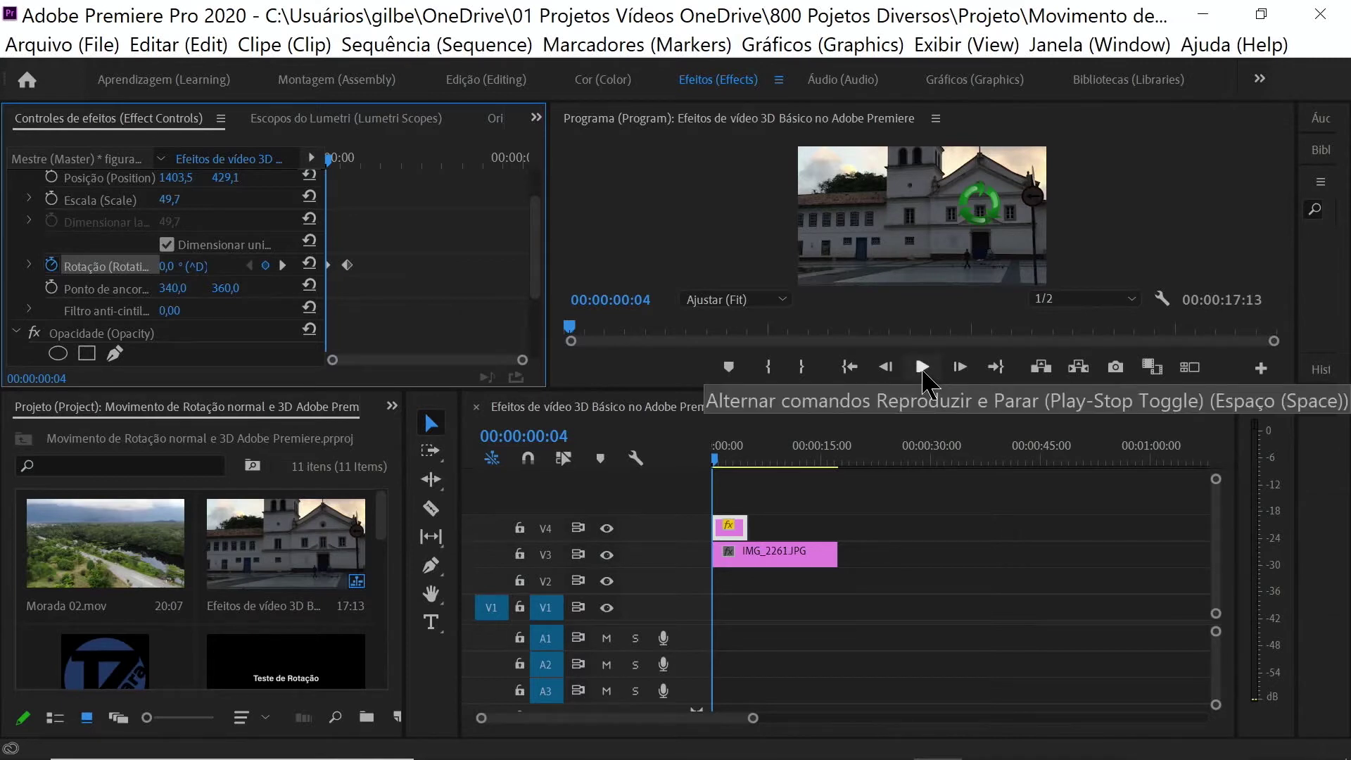
left_click(682, 137)
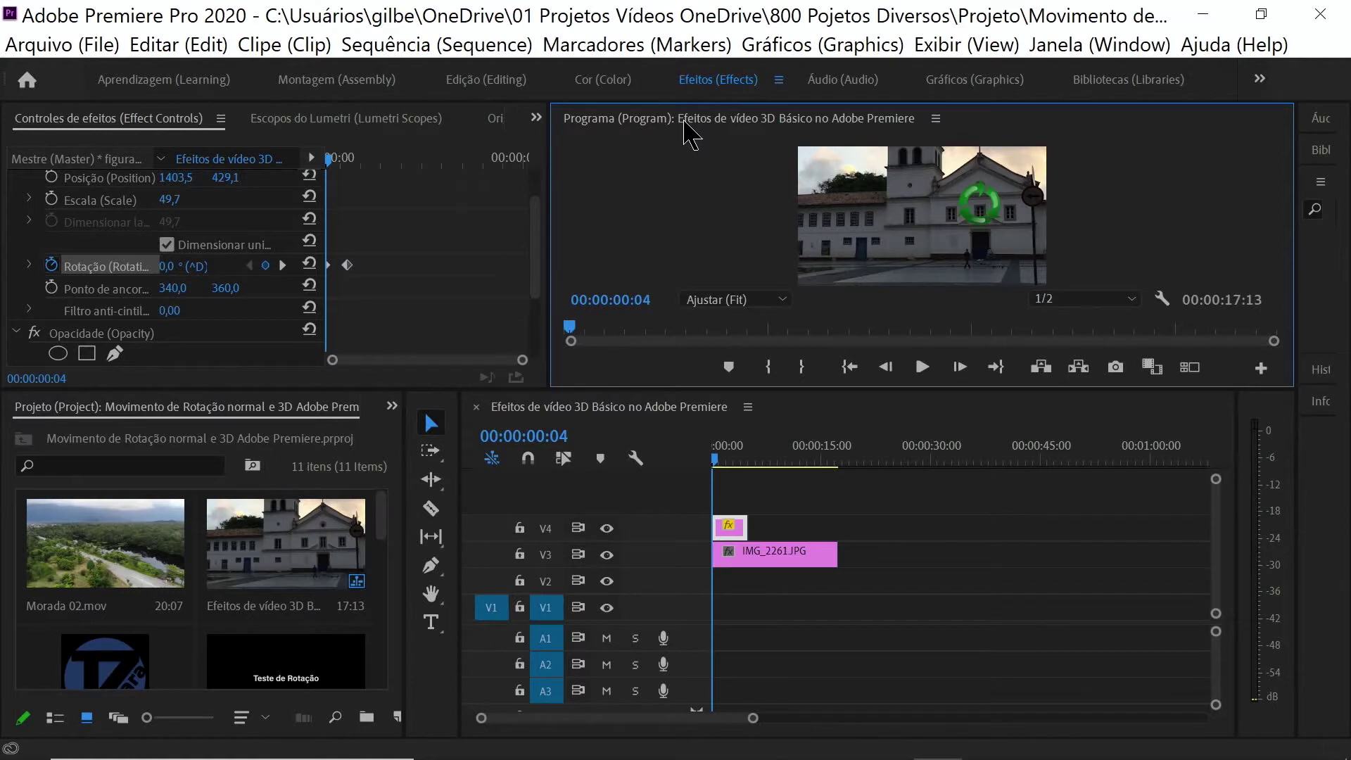
key("grave")
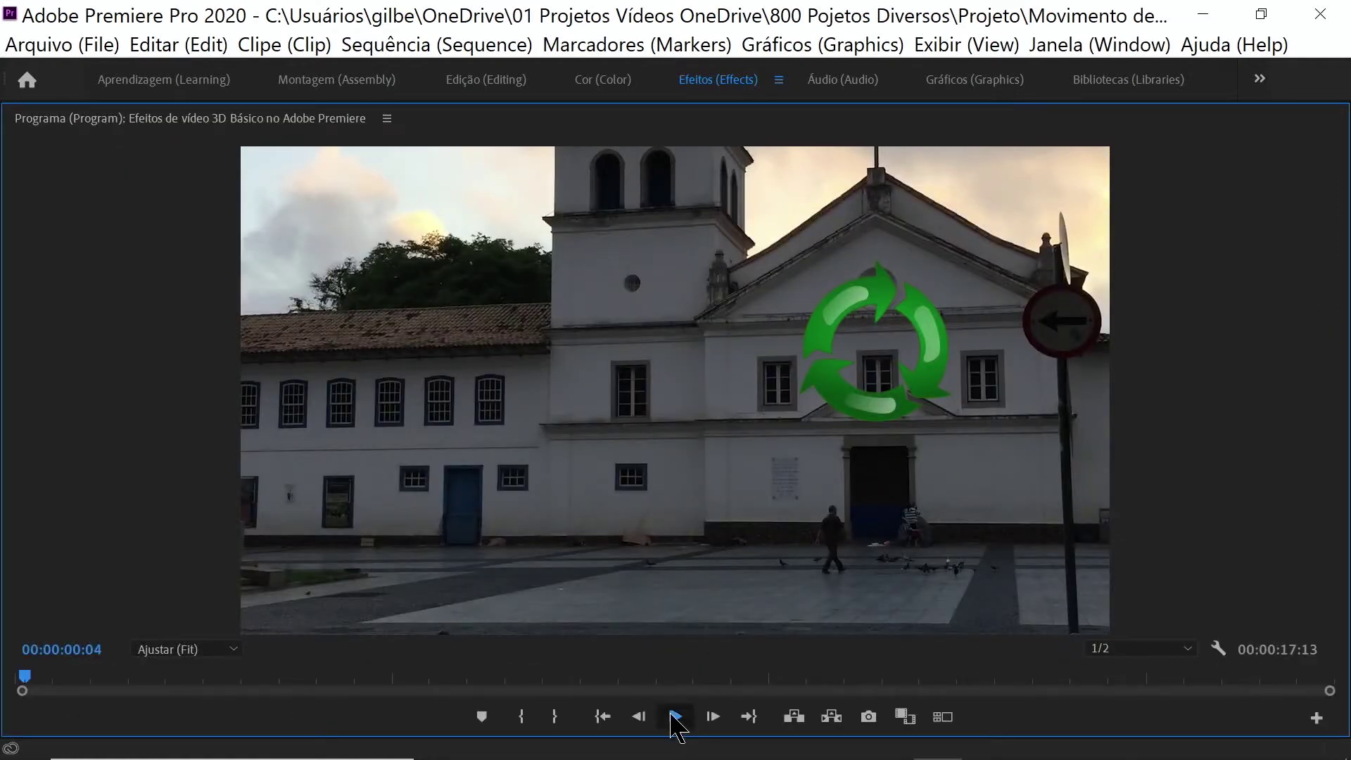
left_click(673, 716)
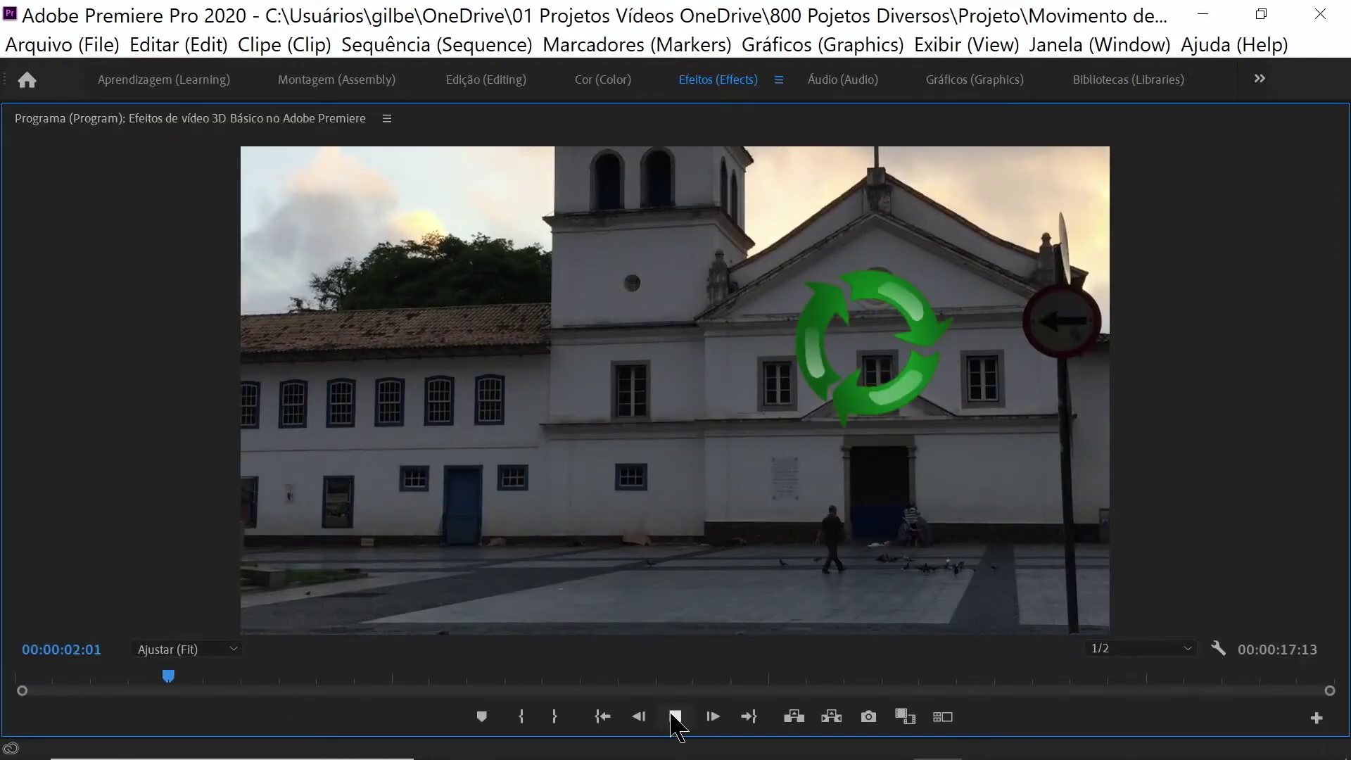
left_click(674, 718)
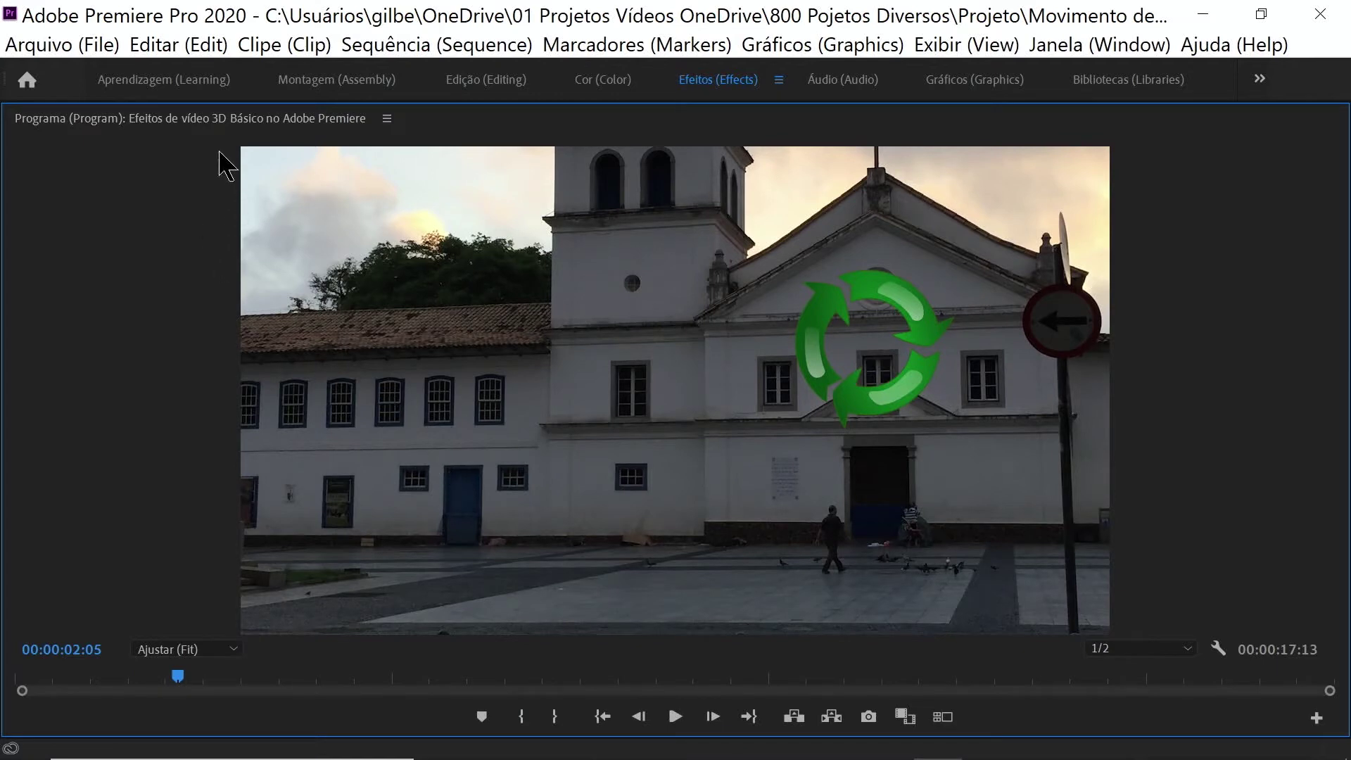
double_click(218, 120)
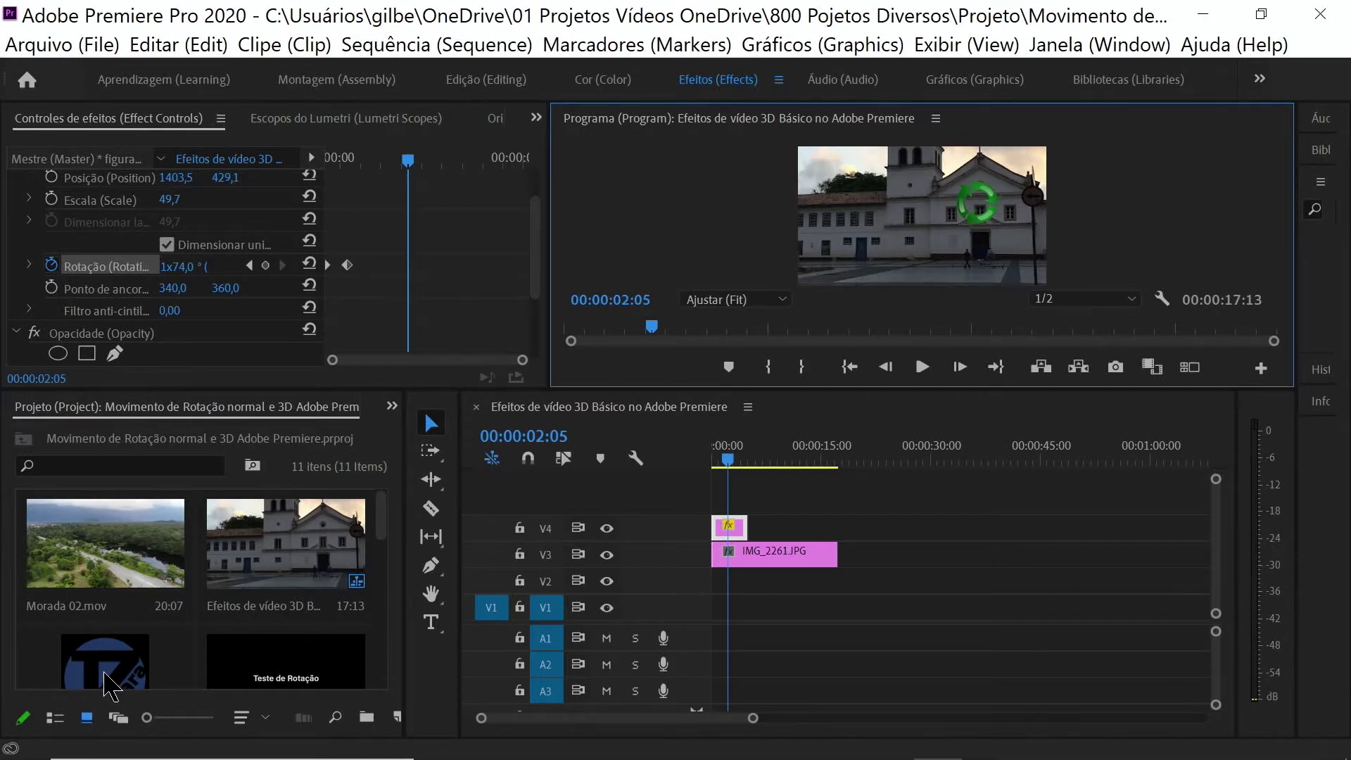
Add the Logo J Zara 08-2019 v2.PNG image on a new track V5
left_click(108, 686)
mouse_move(104, 665)
left_mouse_down()
mouse_move(679, 520)
mouse_move(903, 501)
left_mouse_up()
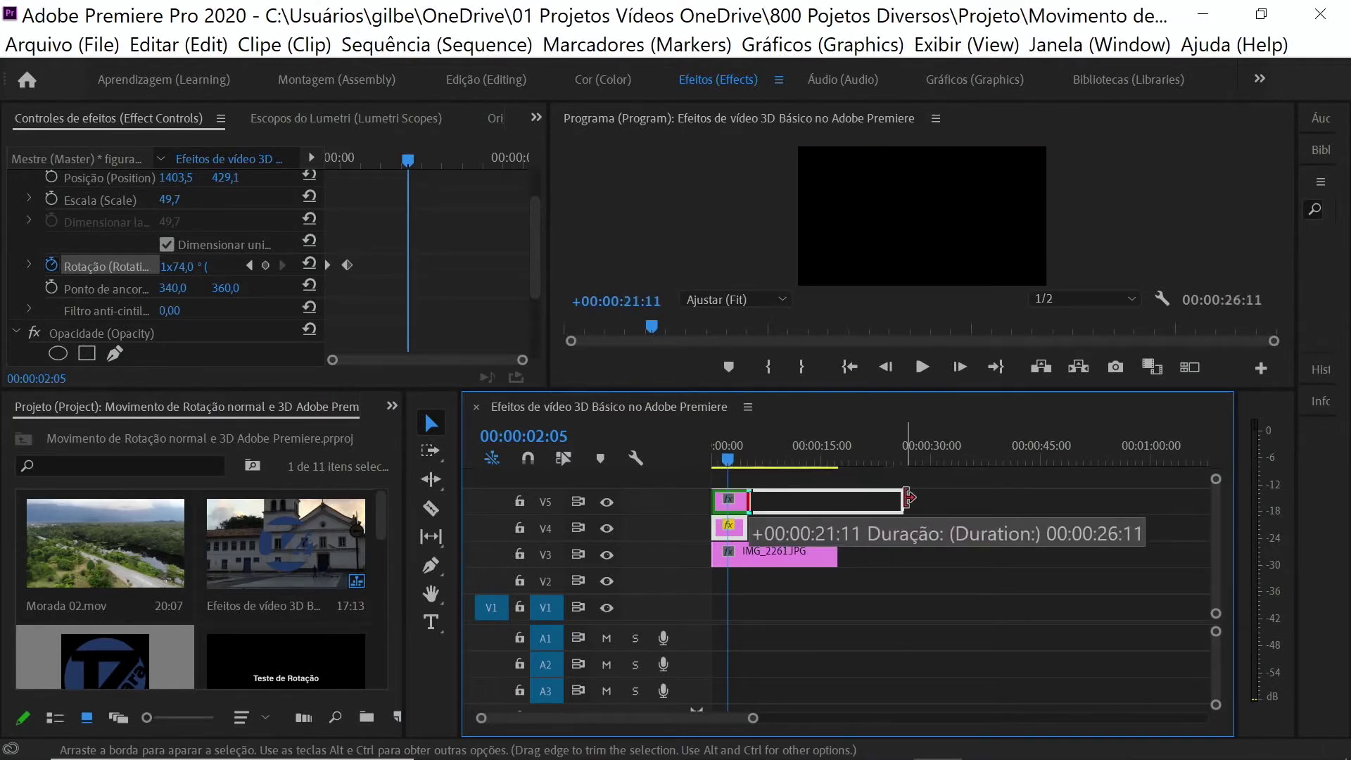
left_click(720, 458)
left_click(715, 461)
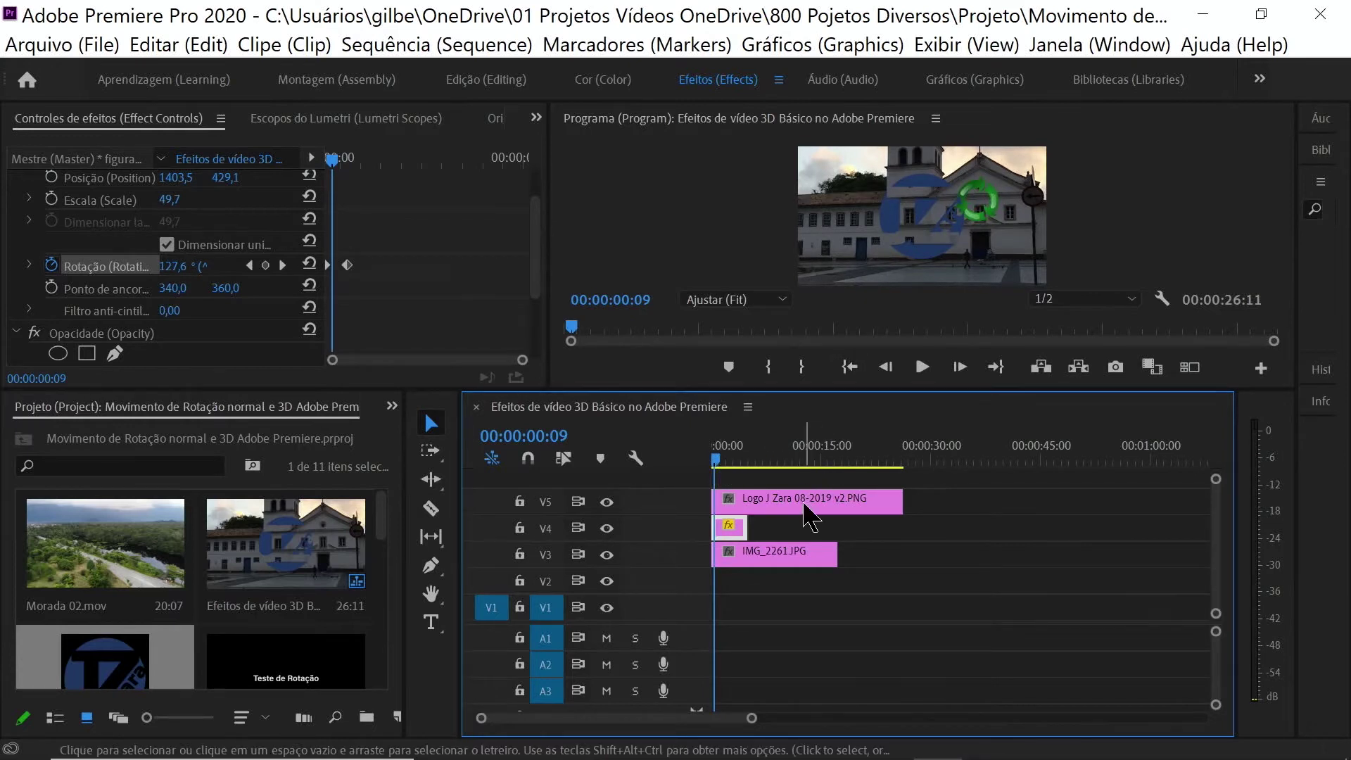
Move the logo to the lower-left corner (Position 204,3 / 883,6) and return to the Editing workspace
left_click(811, 506)
left_click(910, 257)
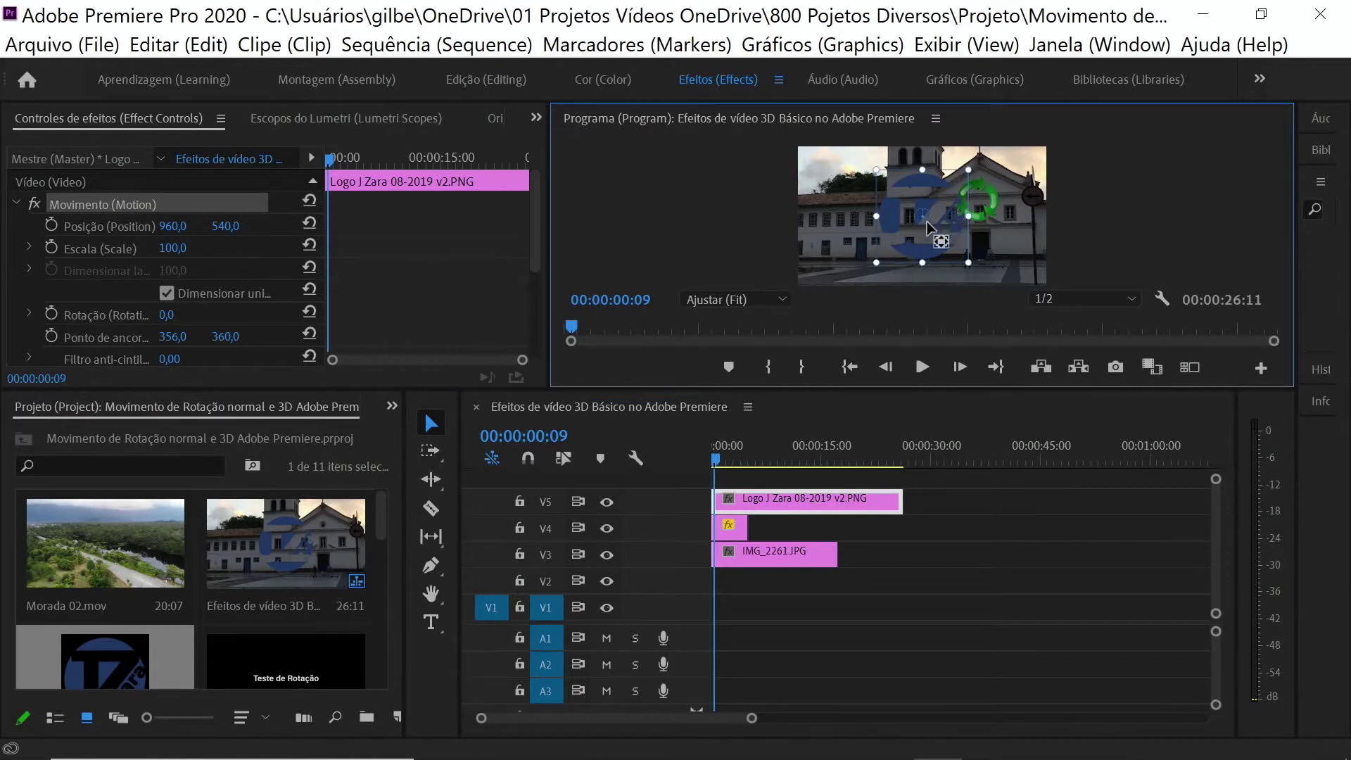
left_click_drag(941, 235, 888, 214)
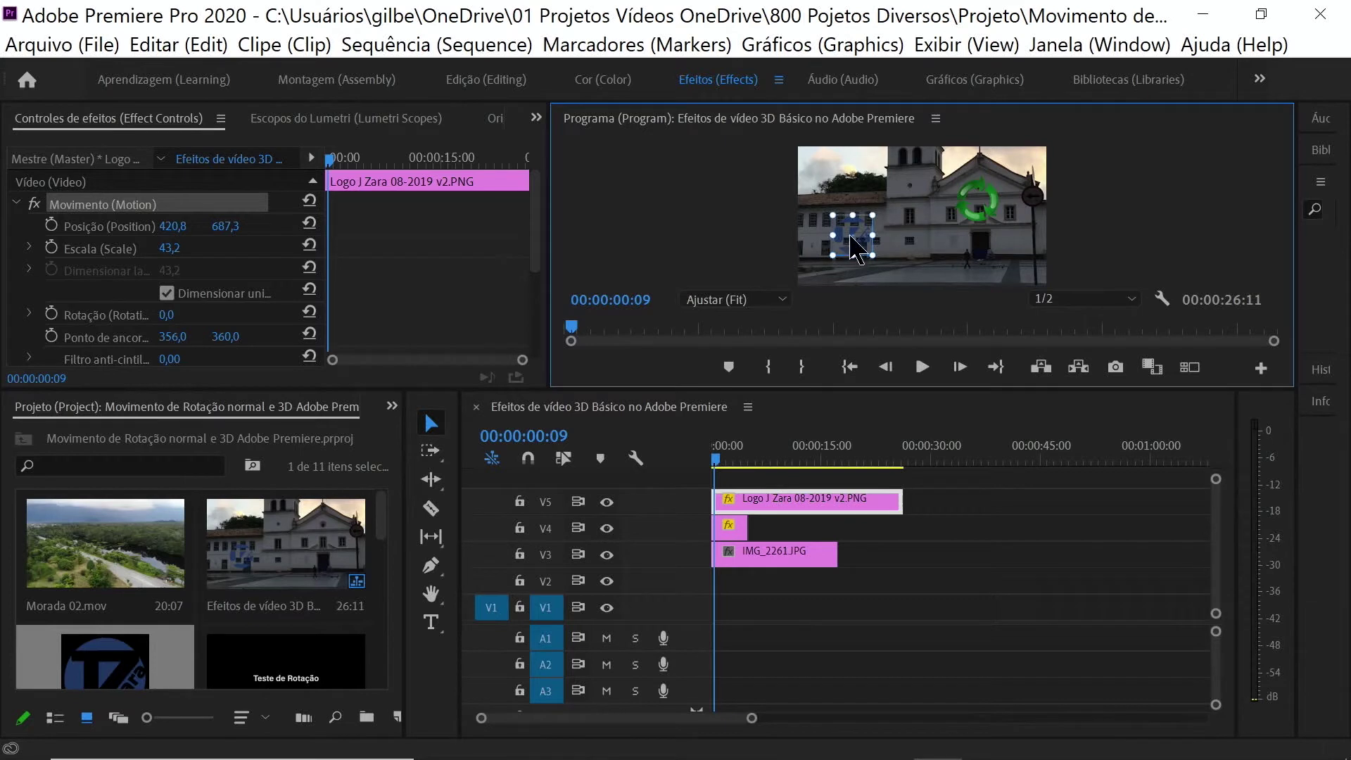
left_click_drag(850, 236, 827, 261)
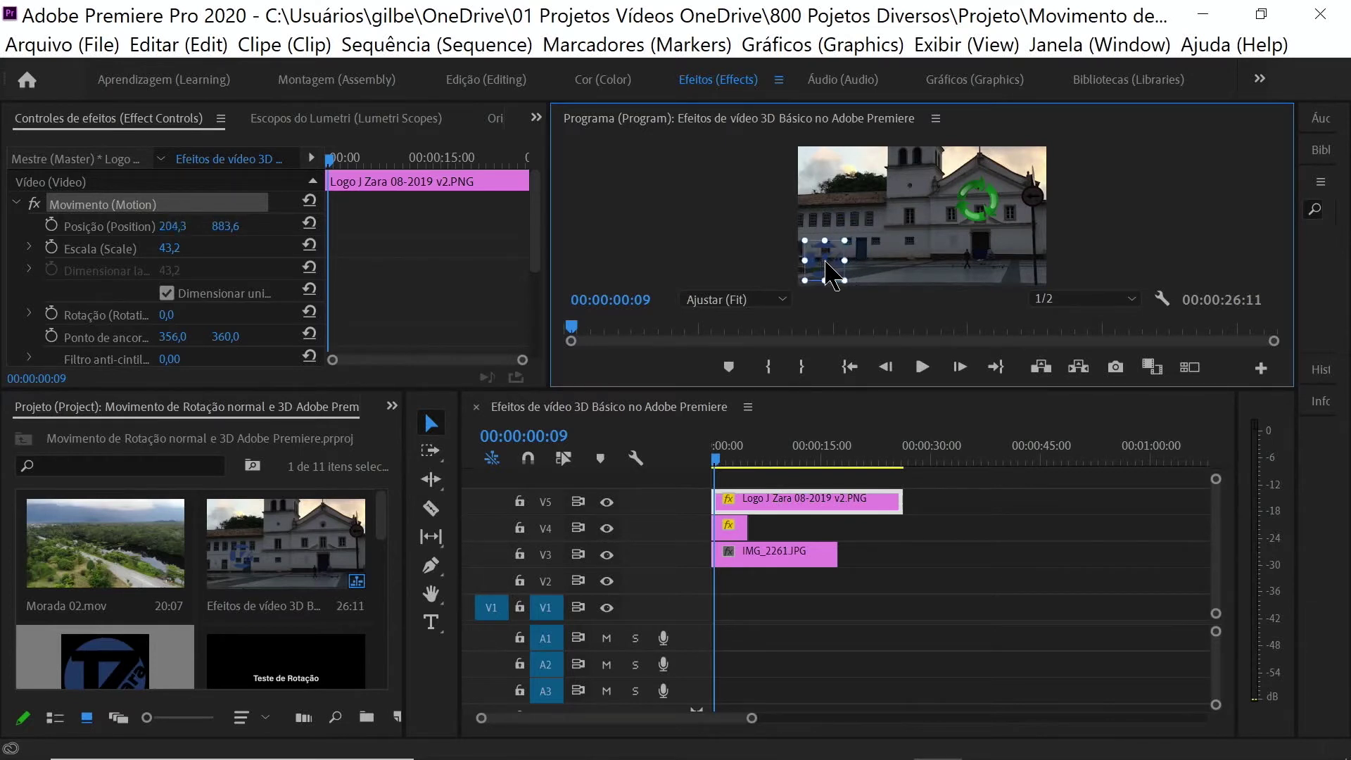
left_click(715, 454)
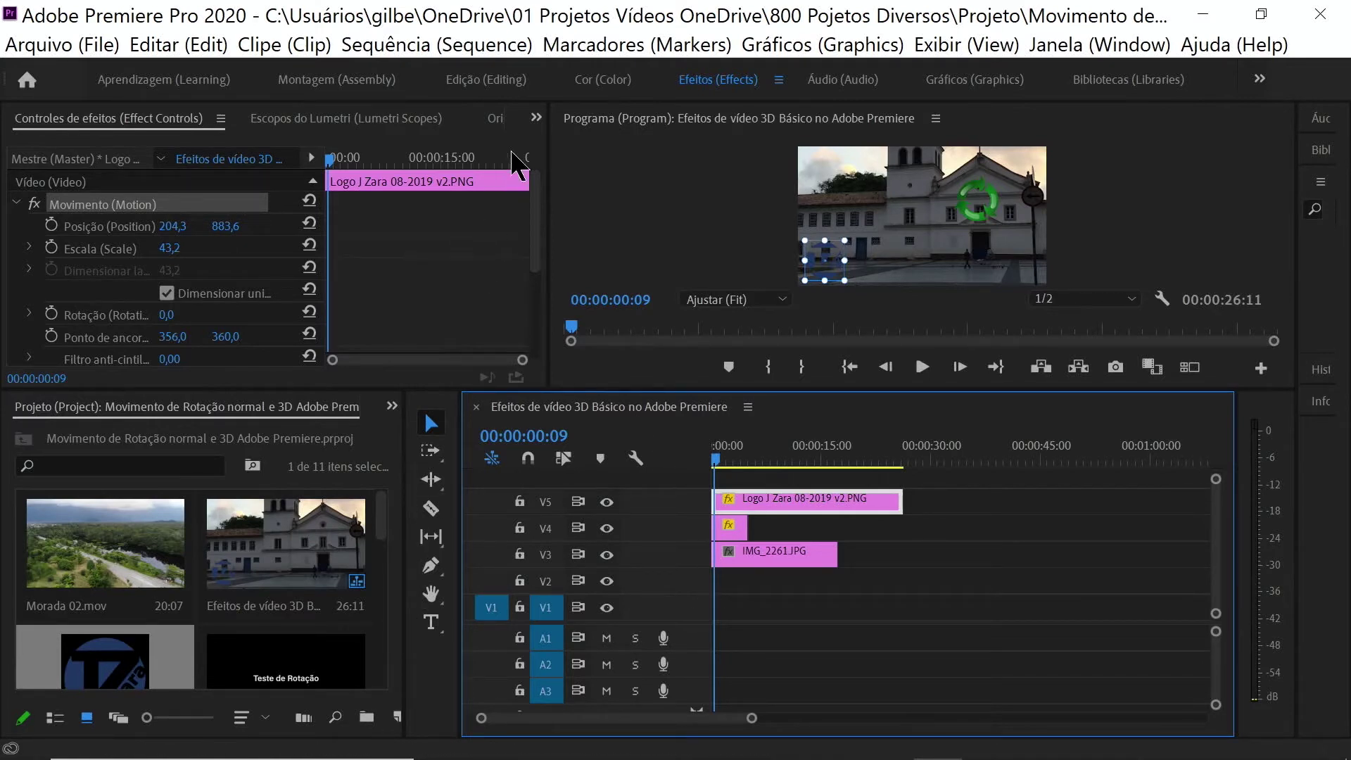
left_click(484, 80)
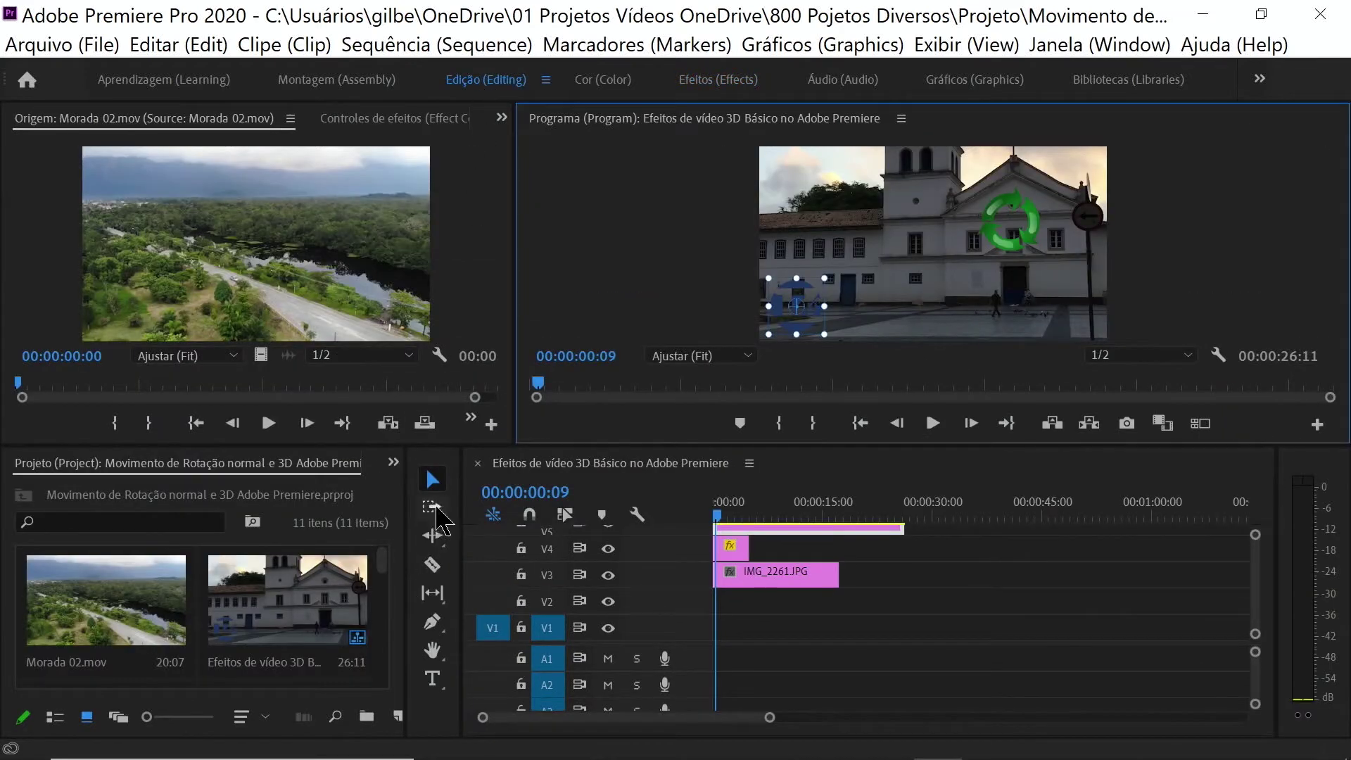
Search the Effects panel for '3d' and apply Basic 3D (3D básico) to the logo clip on V5
left_click(392, 462)
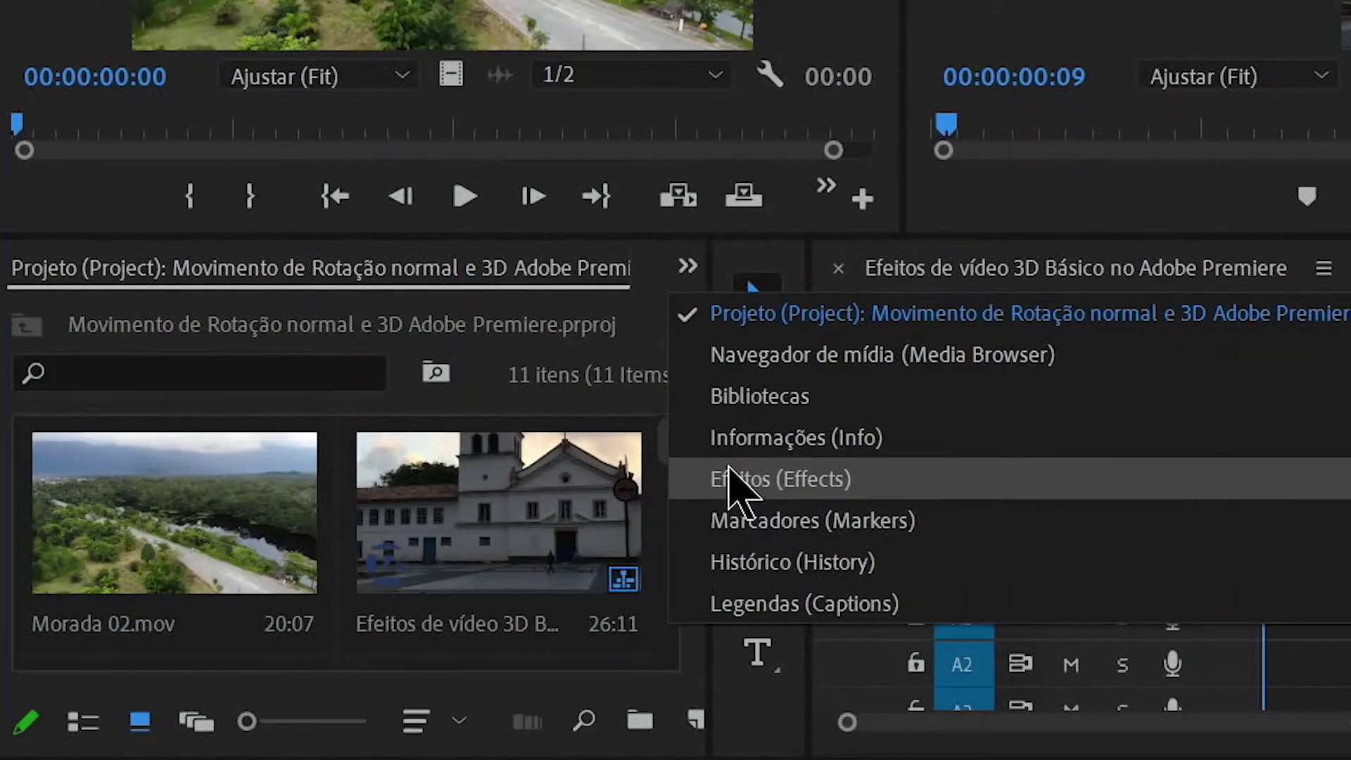
left_click(733, 477)
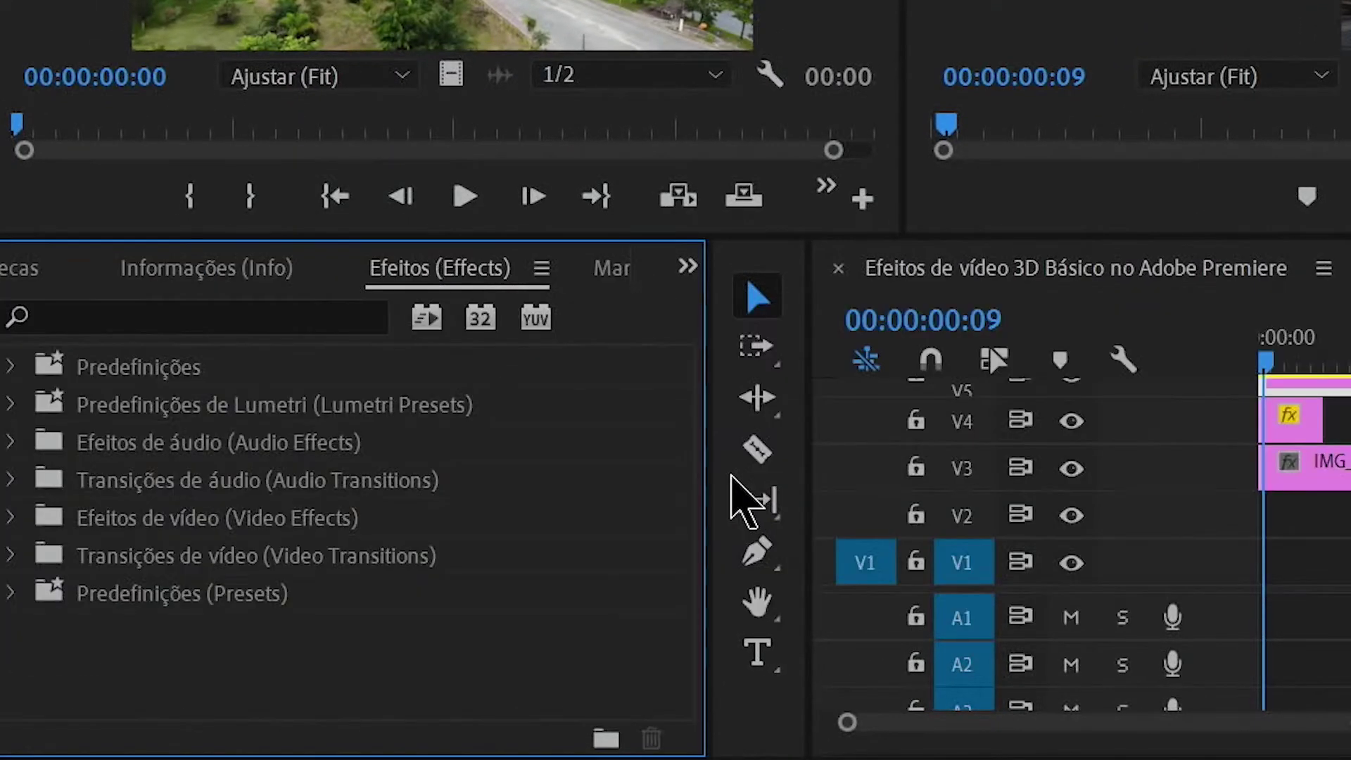
left_click(12, 518)
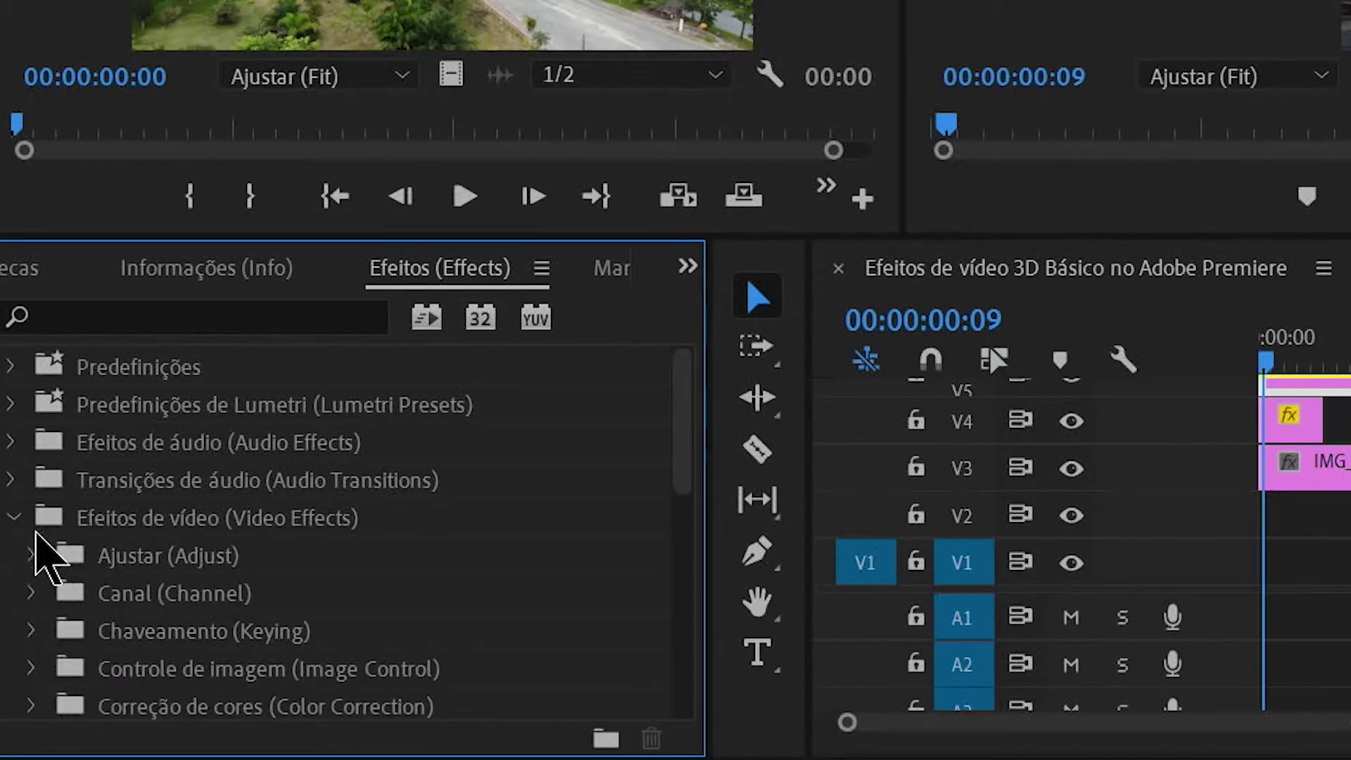
left_click(49, 519)
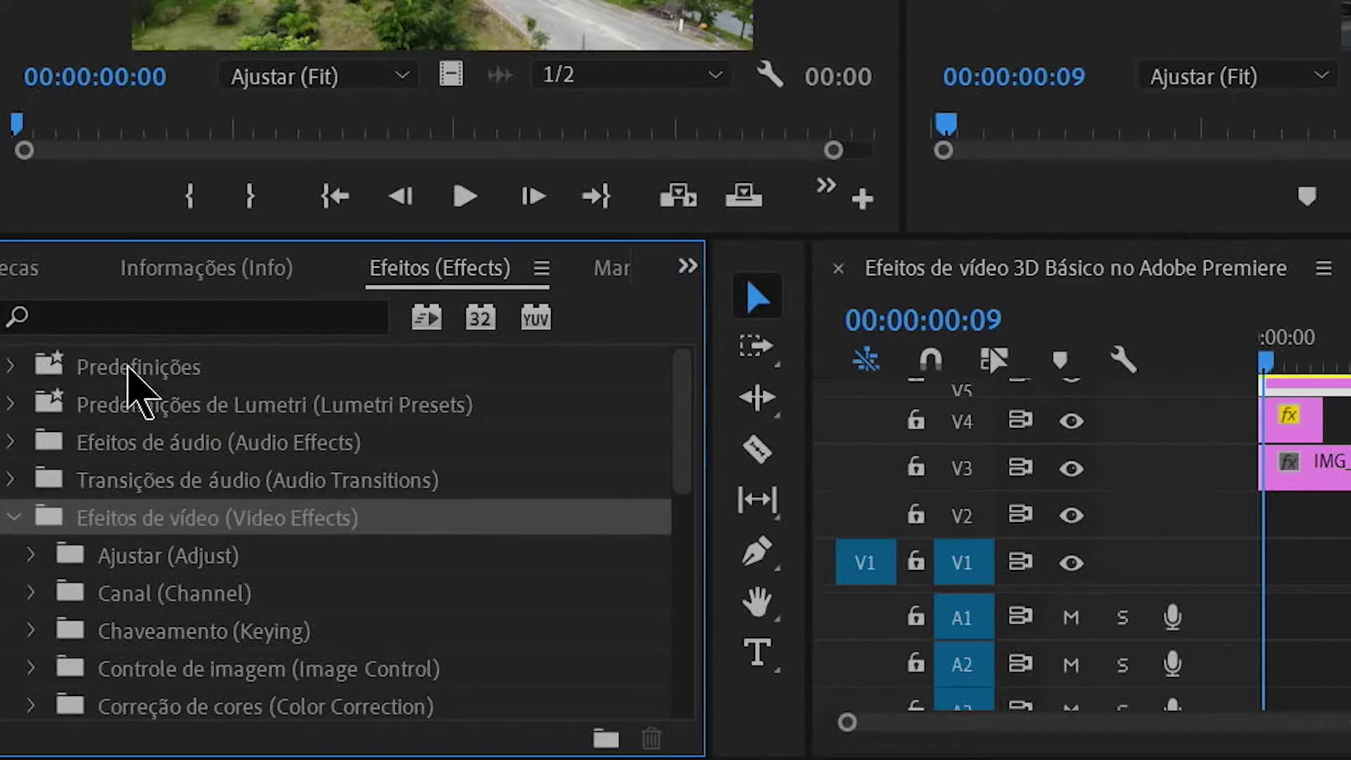
left_click(153, 320)
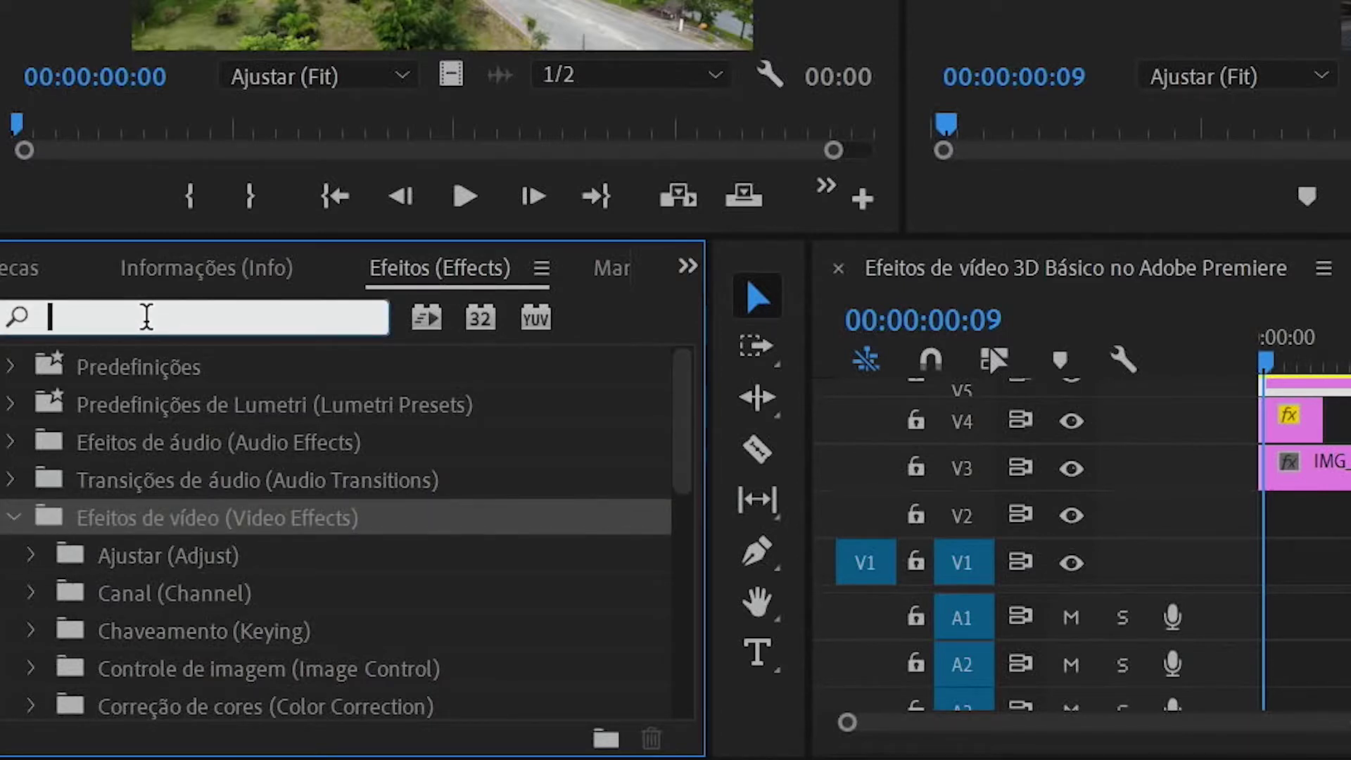
type("3d")
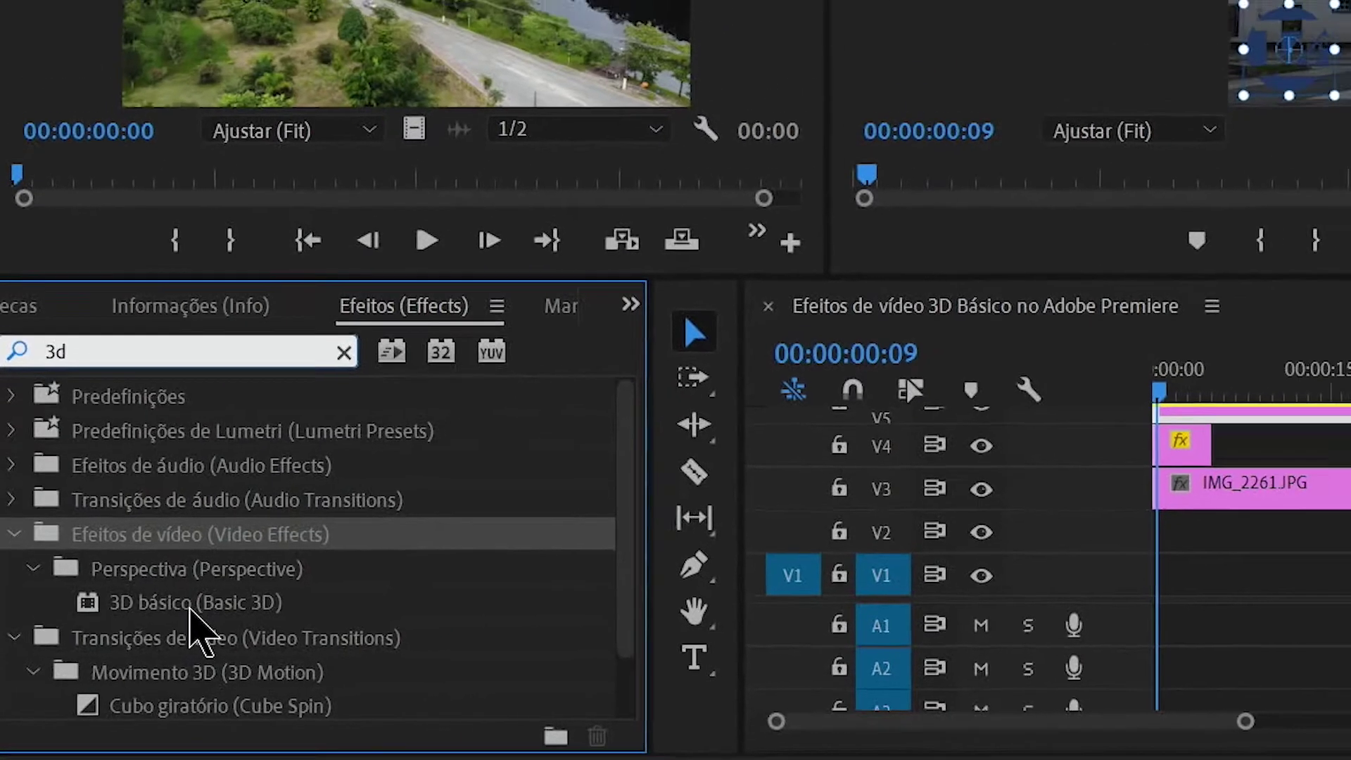
left_click(190, 608)
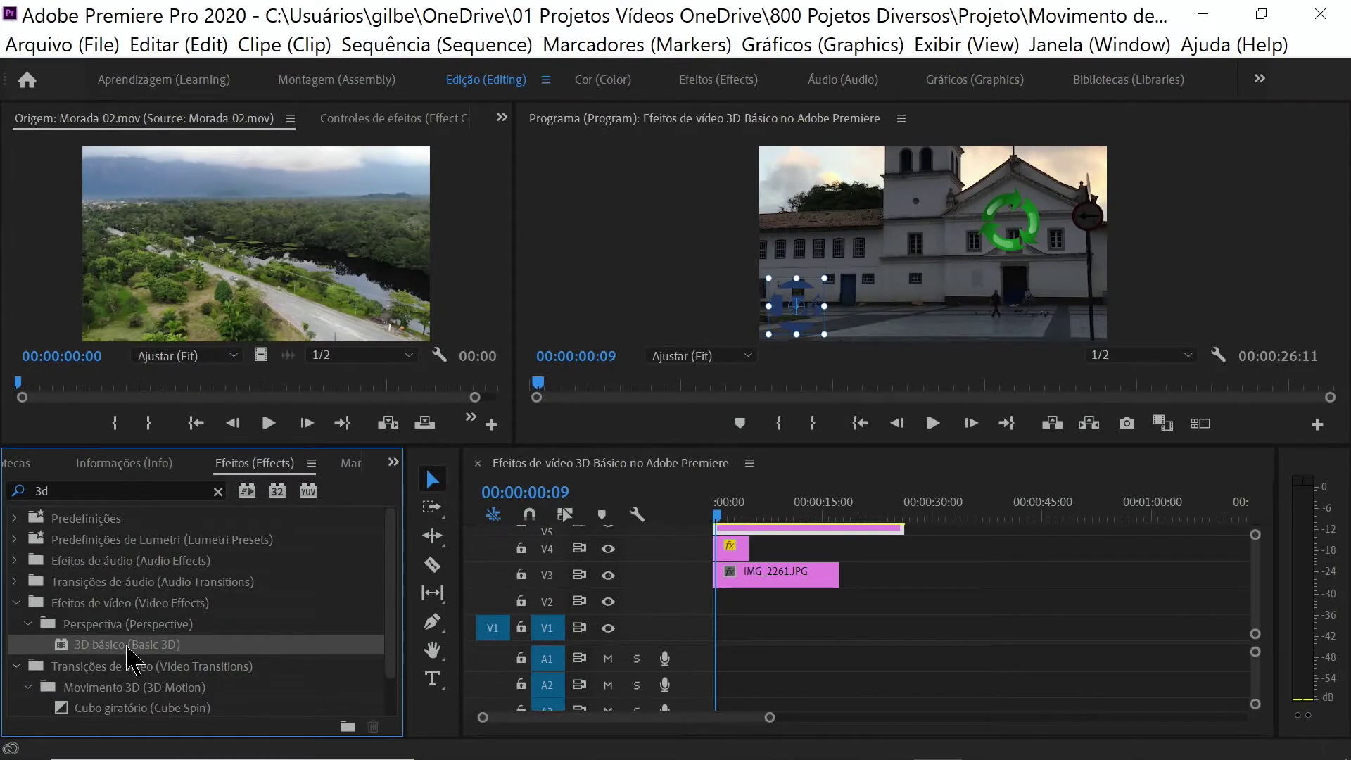
left_click_drag(259, 668, 786, 532)
Show the logo's Basic 3D properties, save the project, and park the playhead at 00:00:00:00
left_click(699, 83)
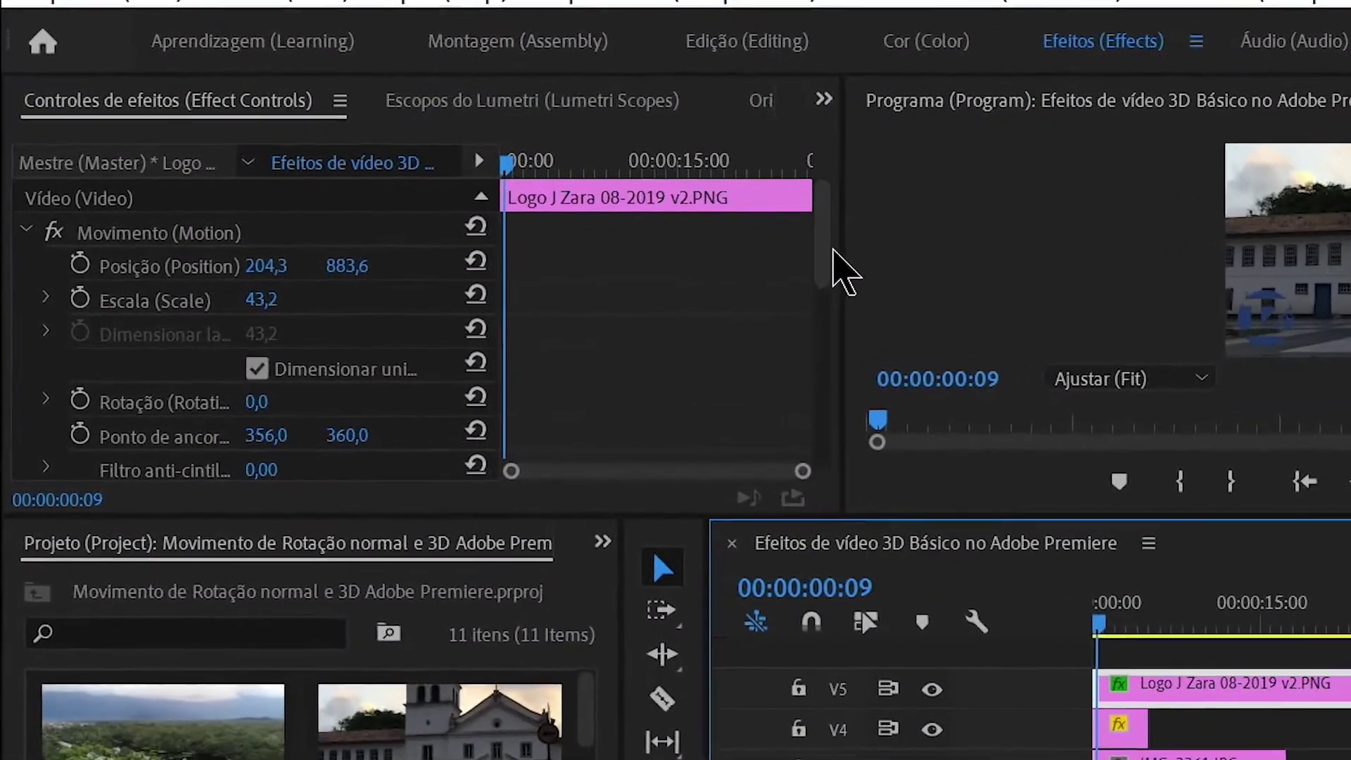
left_click_drag(823, 282, 817, 385)
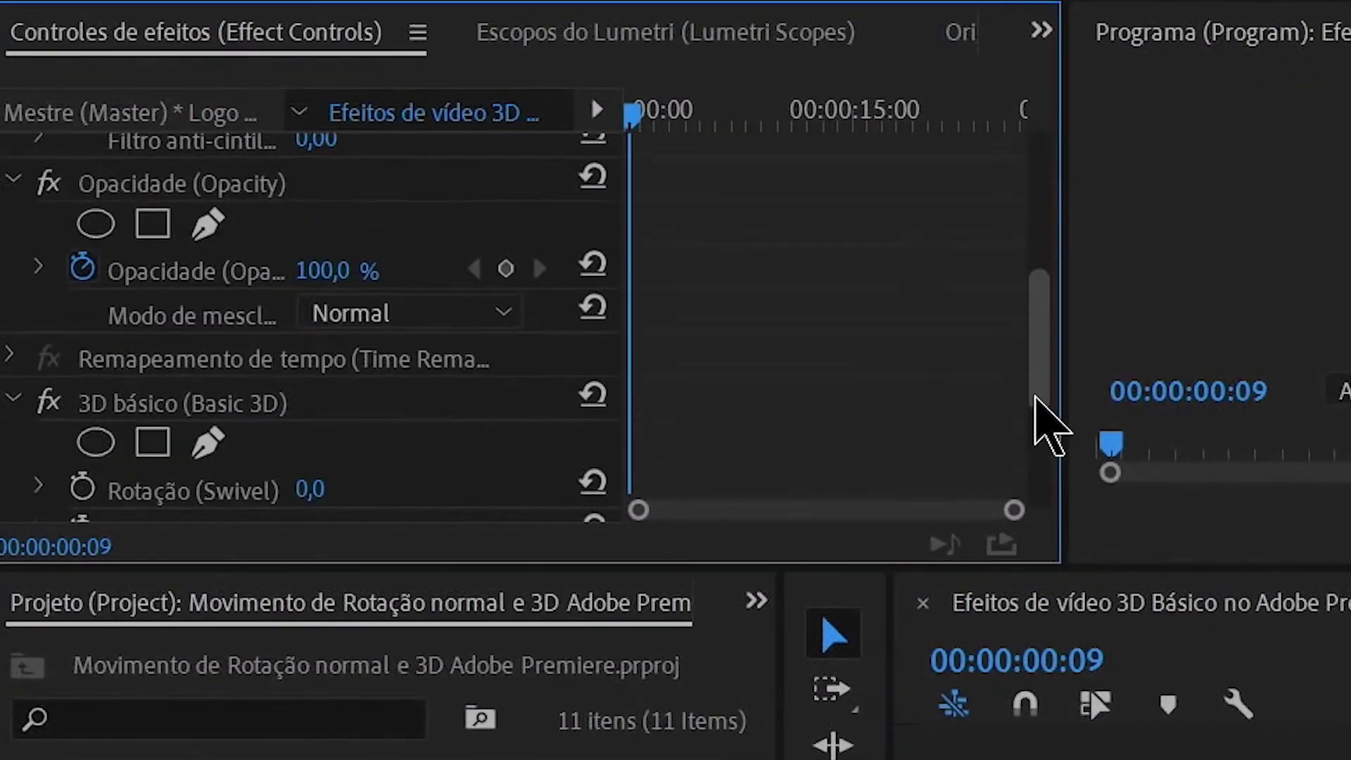
left_click_drag(1035, 397, 1029, 476)
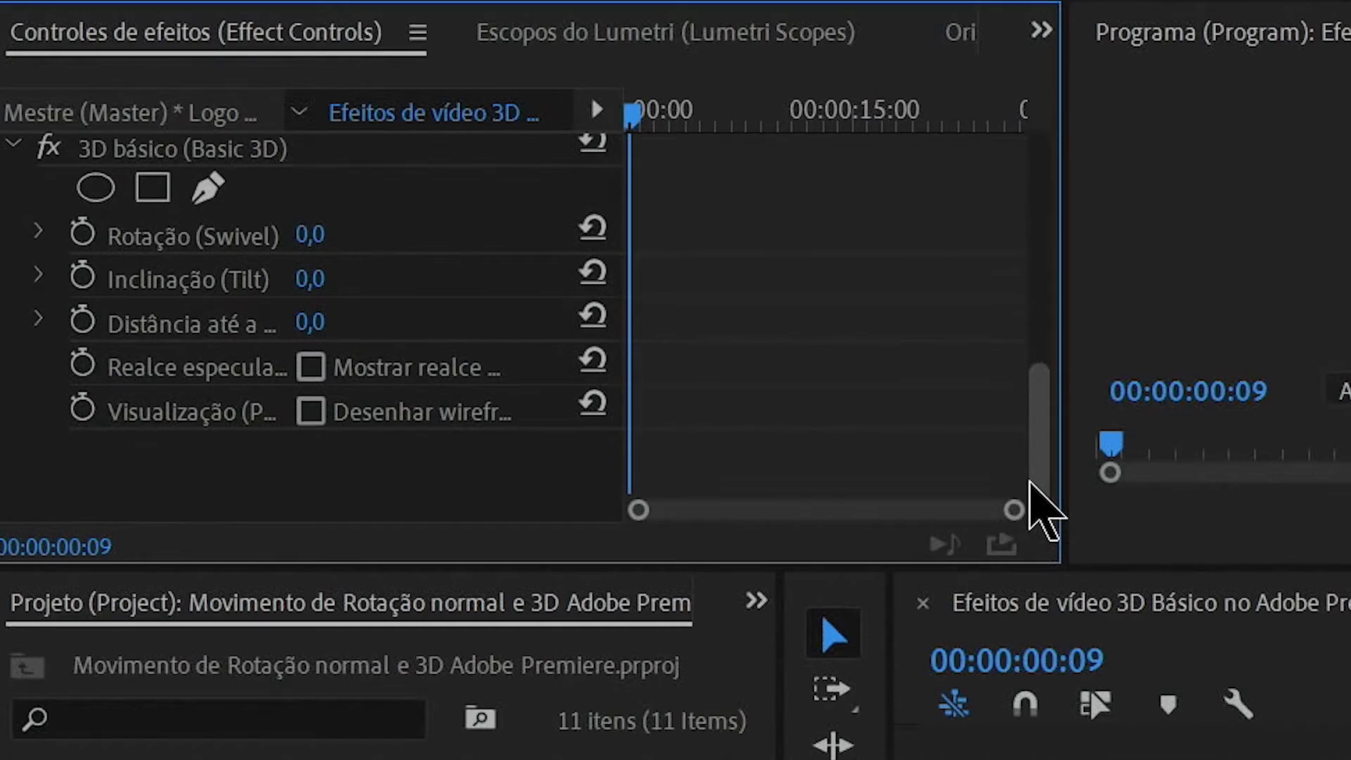
scroll(1040, 503, "up", 1)
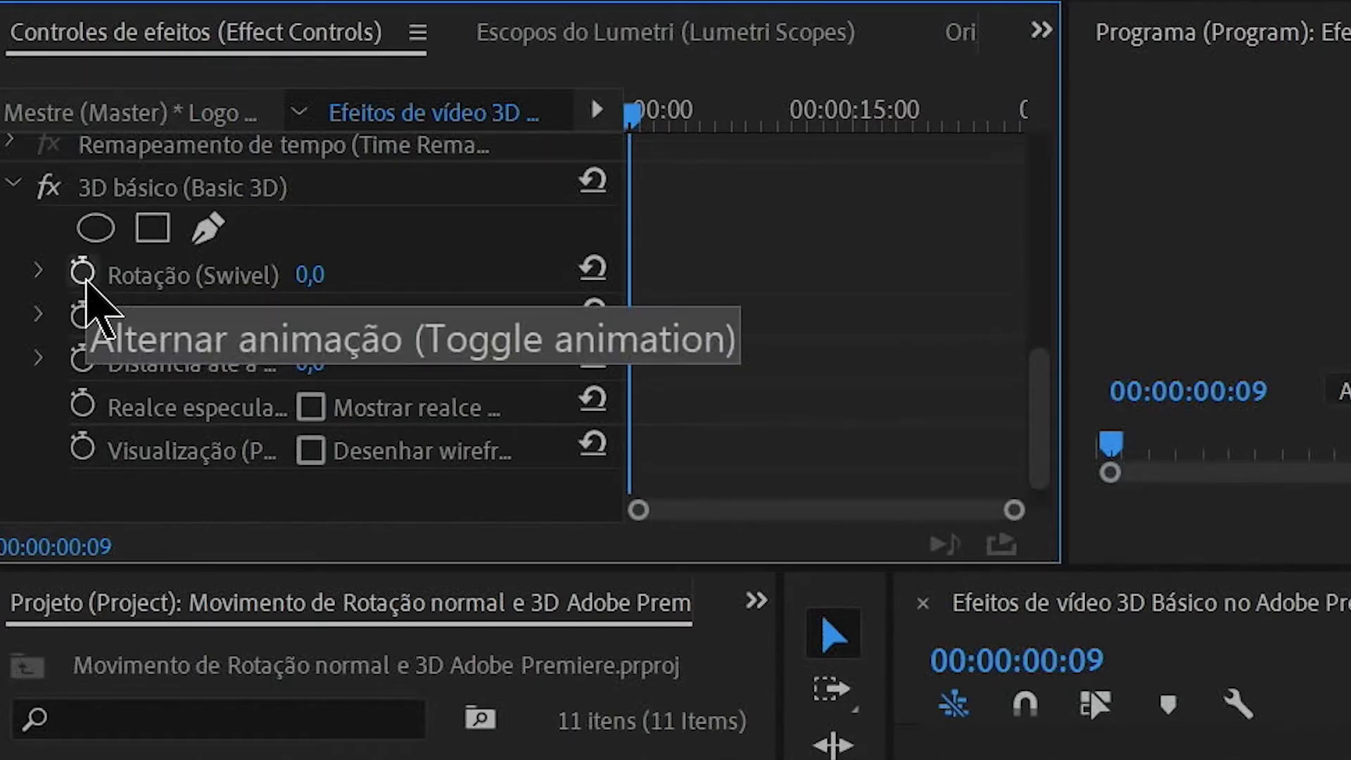
key("ctrl+s")
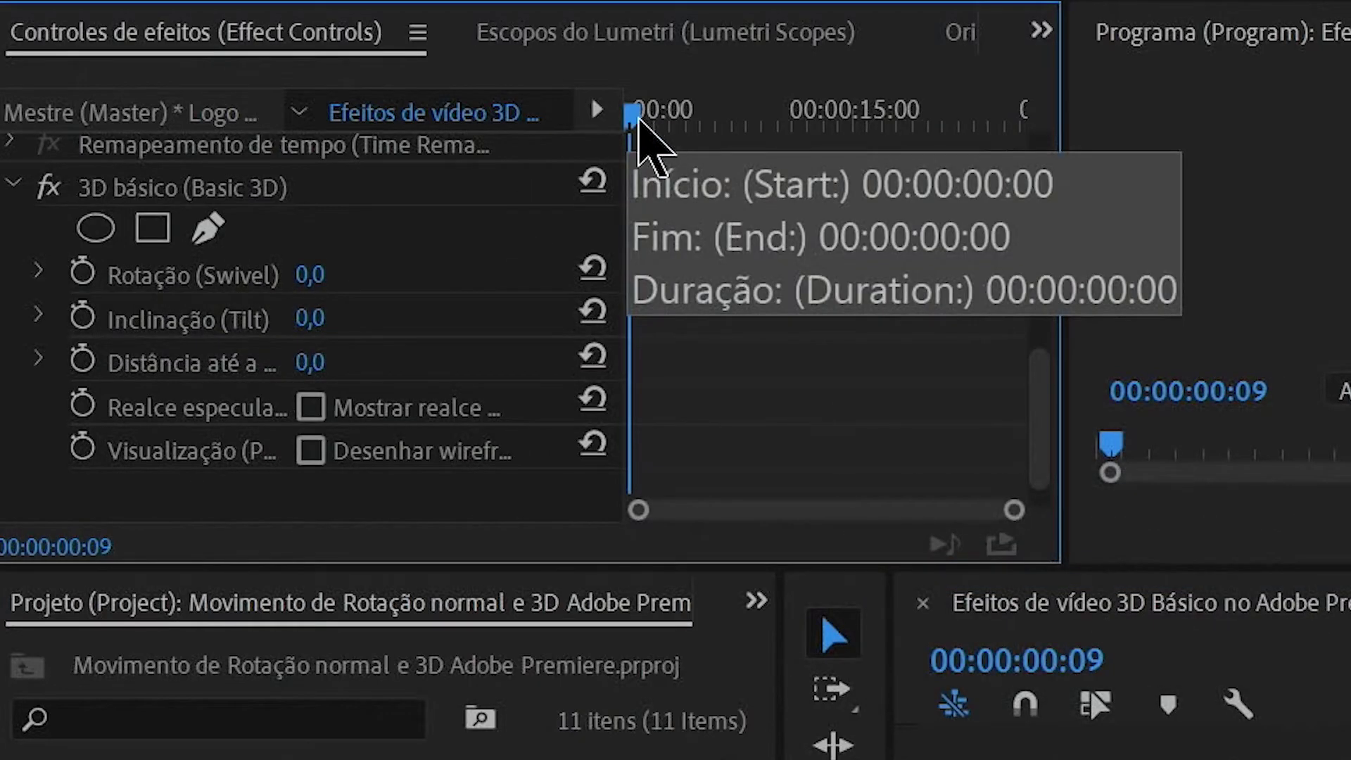
left_click(635, 114)
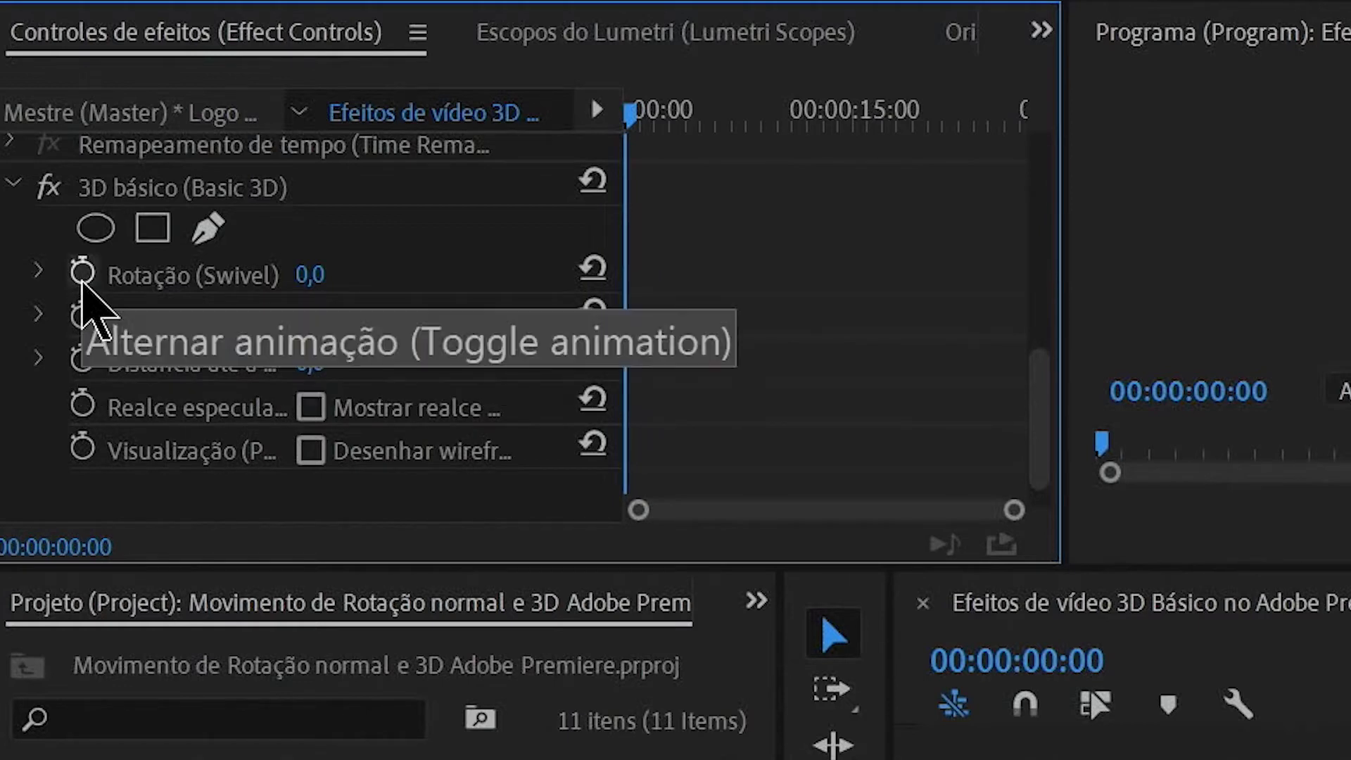
Keyframe the logo's Swivel from 0,0 at the start to 1x0,0 at 00:00:01:19
left_click(82, 276)
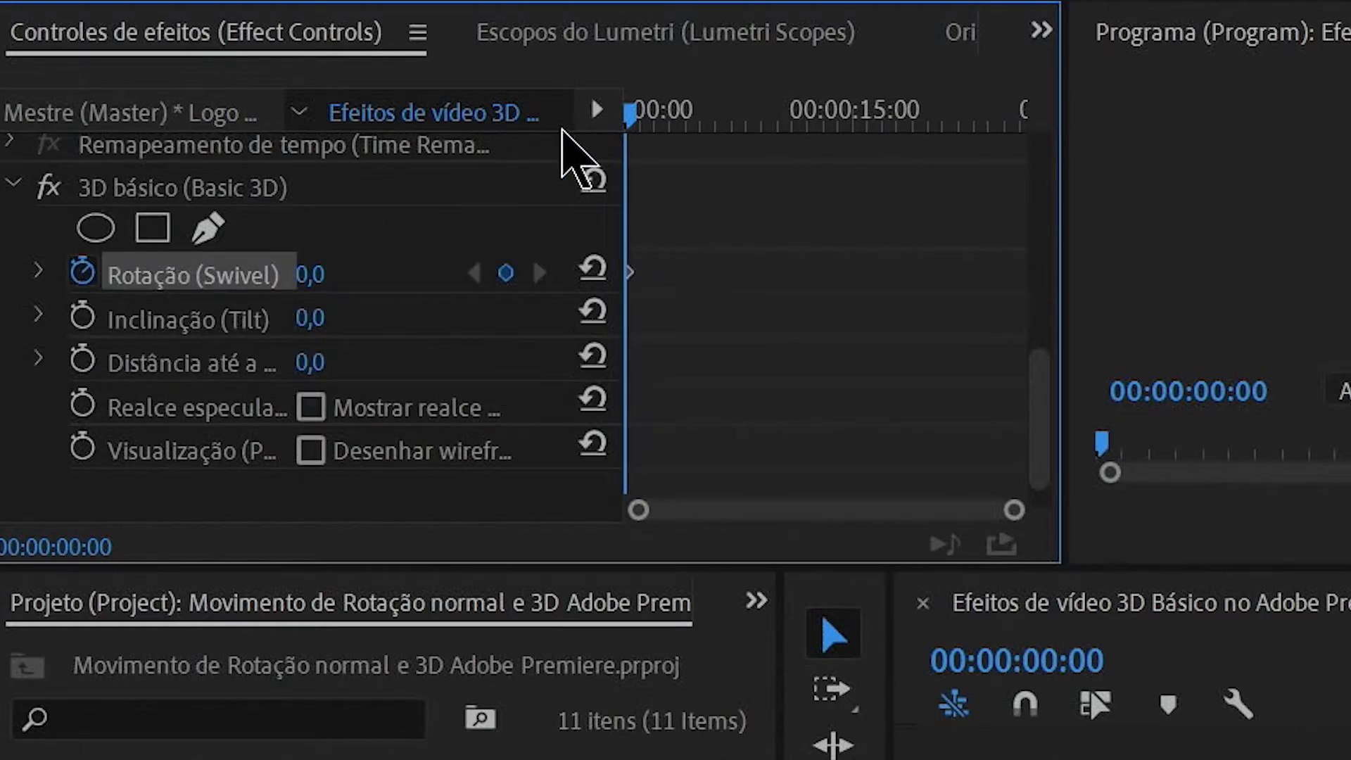
left_click_drag(630, 112, 648, 114)
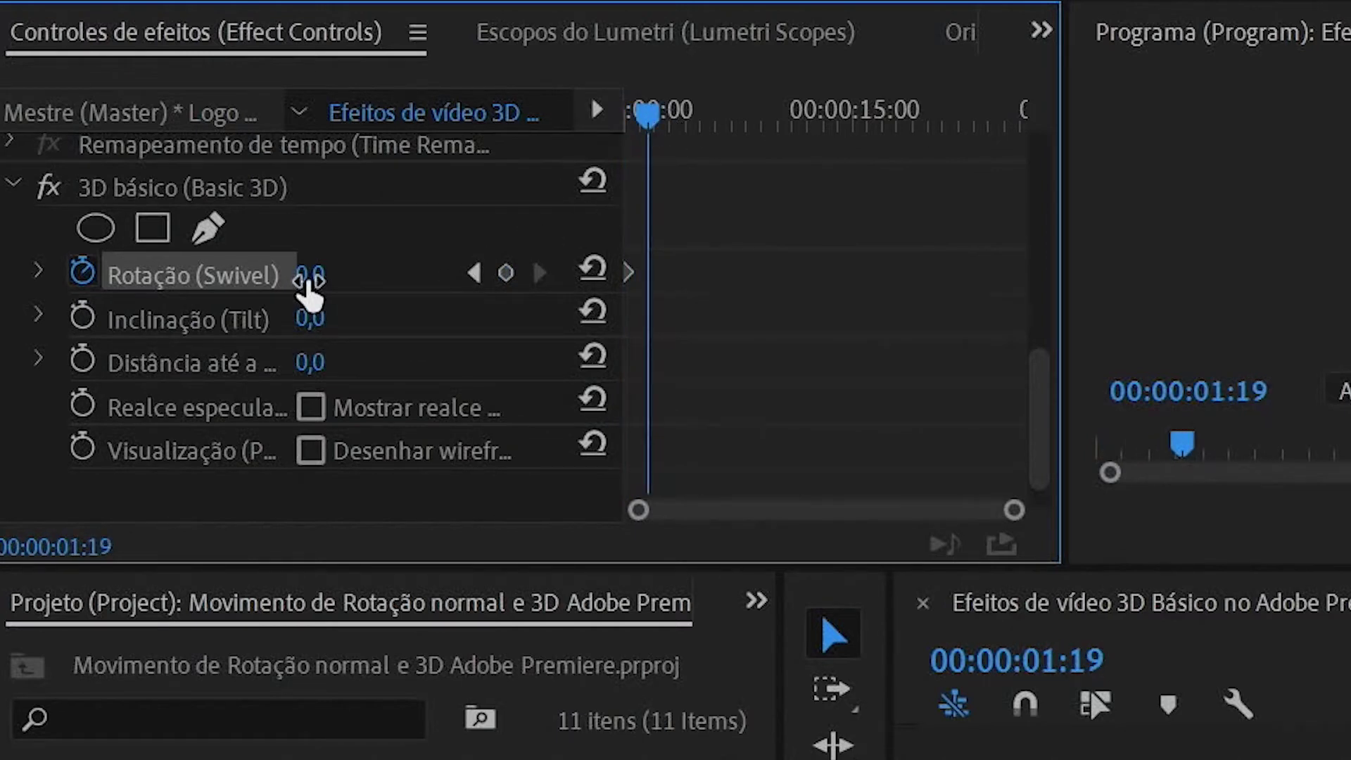
left_click(309, 275)
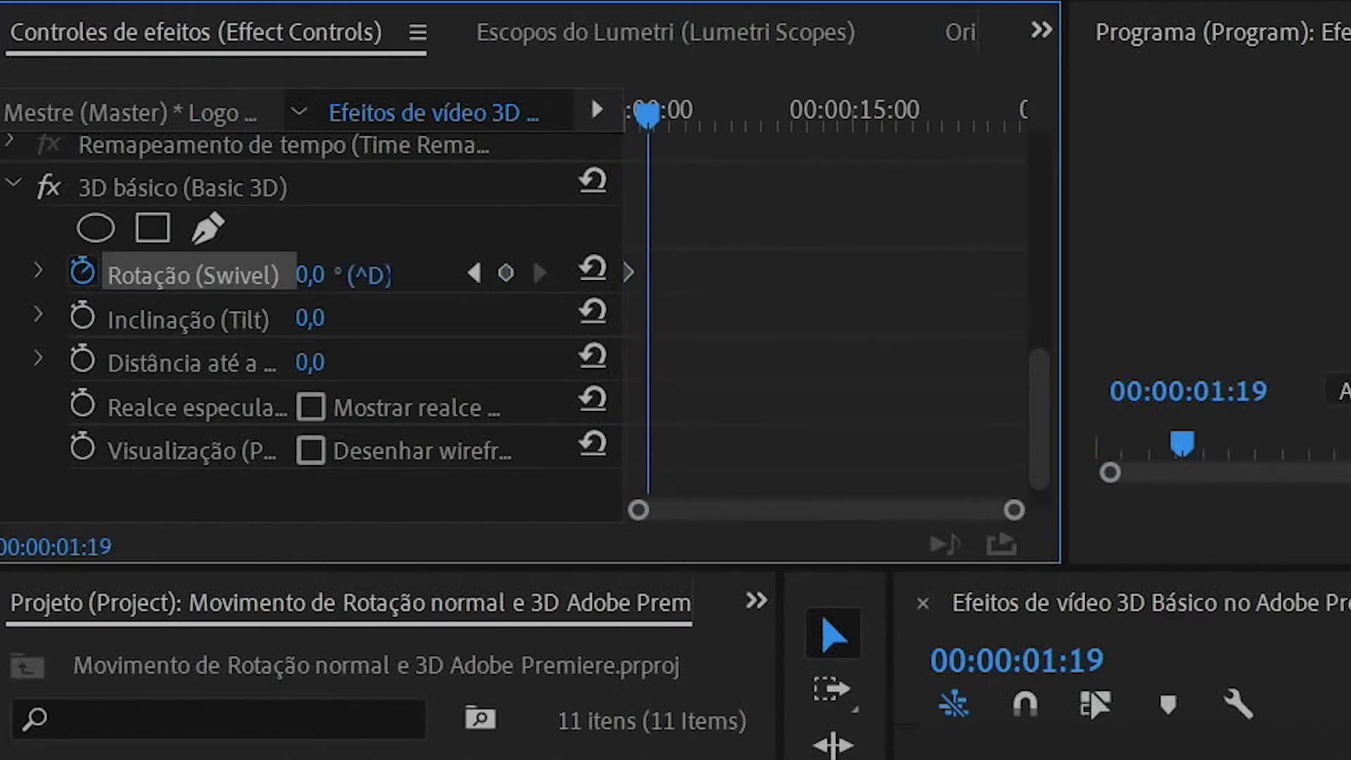
type("2")
left_click_drag(309, 276, 320, 276)
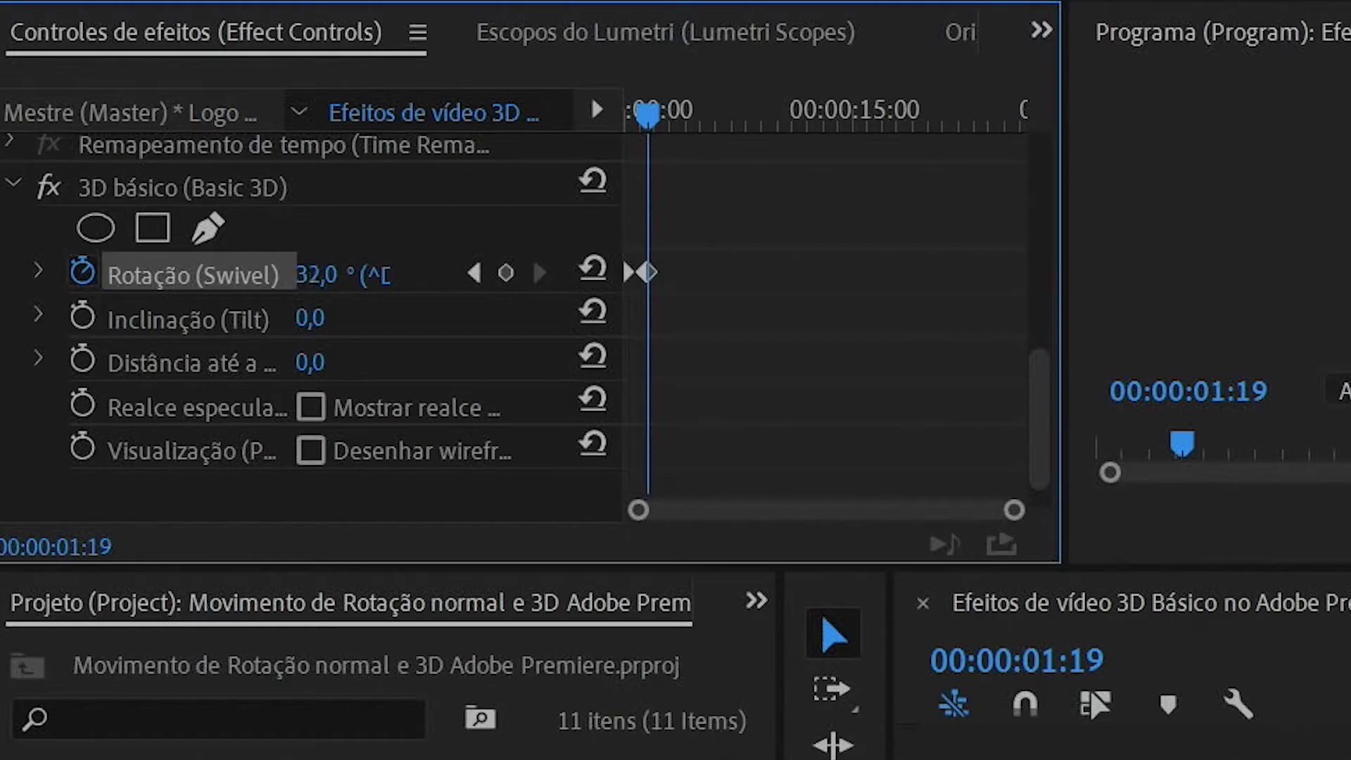
left_click_drag(316, 276, 338, 276)
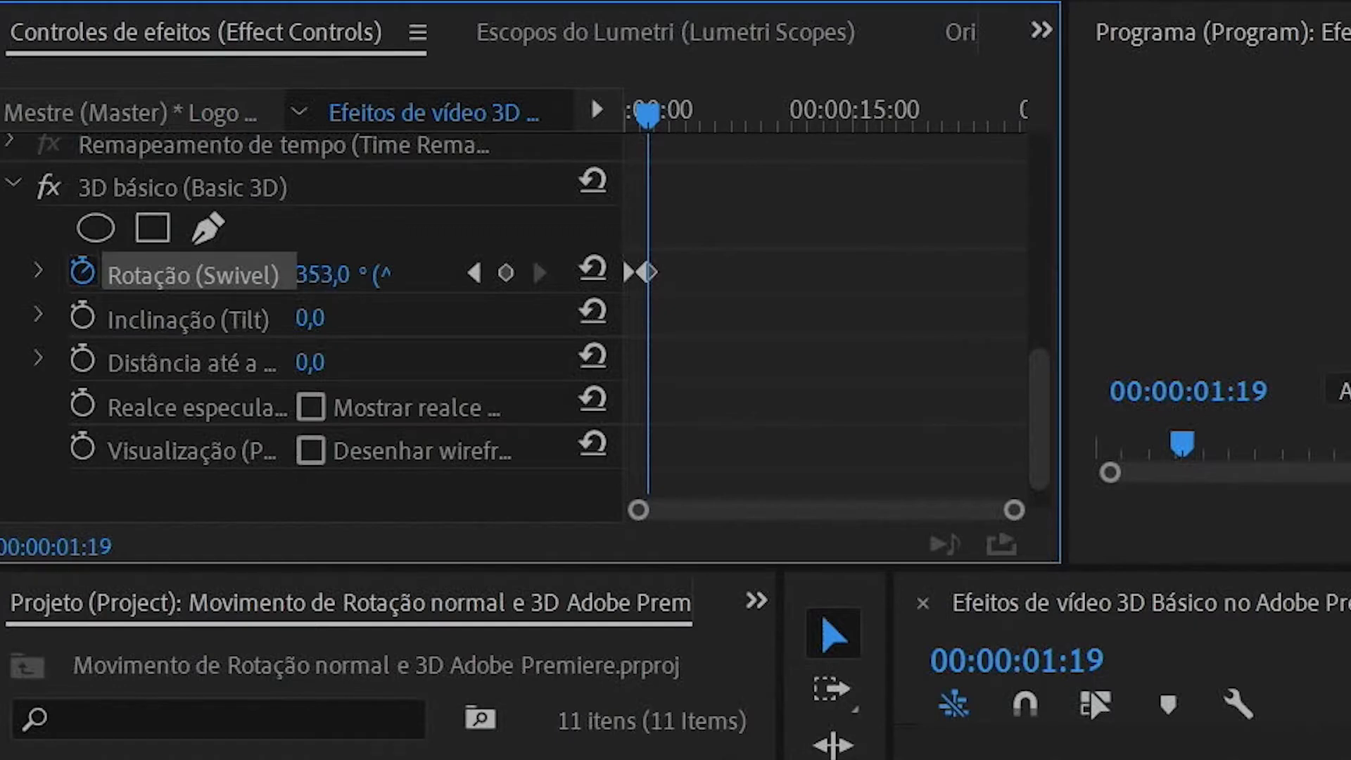
left_click_drag(324, 275, 331, 274)
left_click_drag(324, 274, 322, 280)
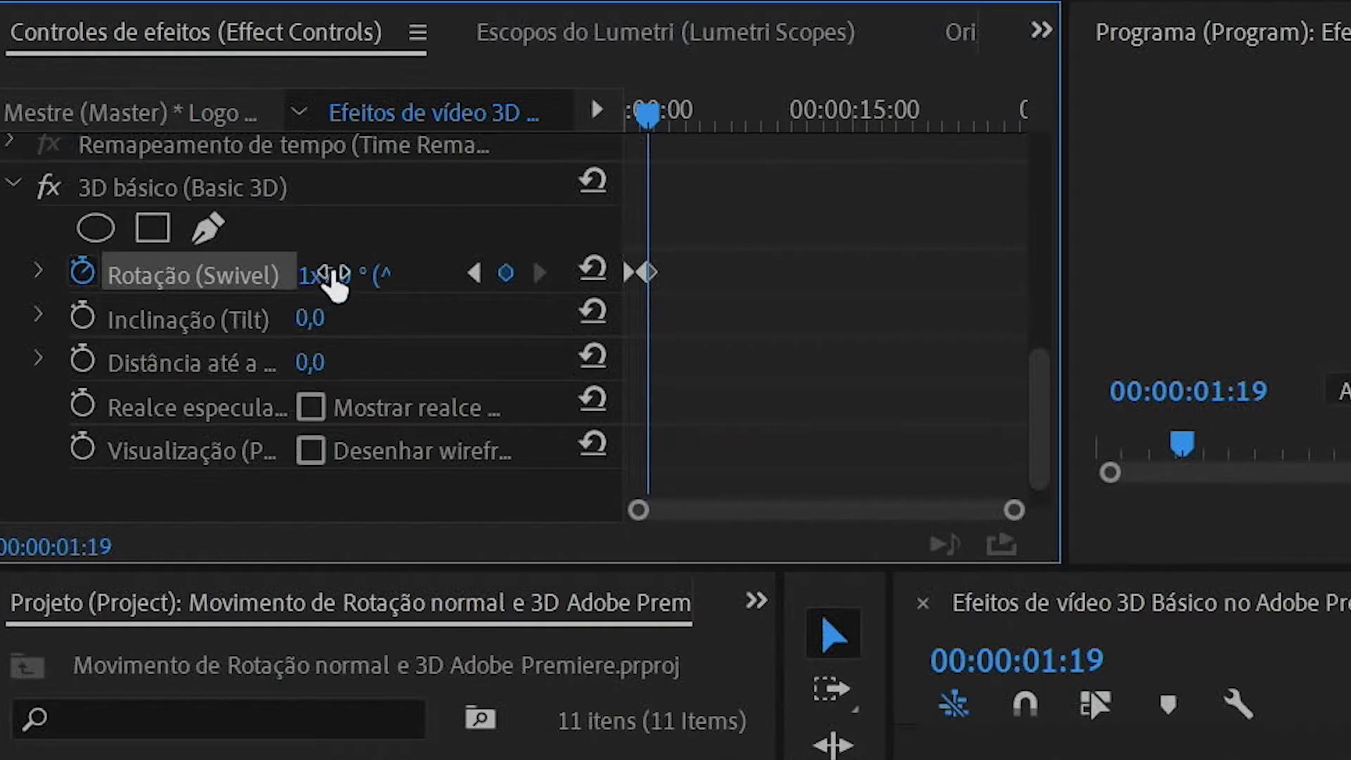
left_click(331, 276)
left_click(341, 273)
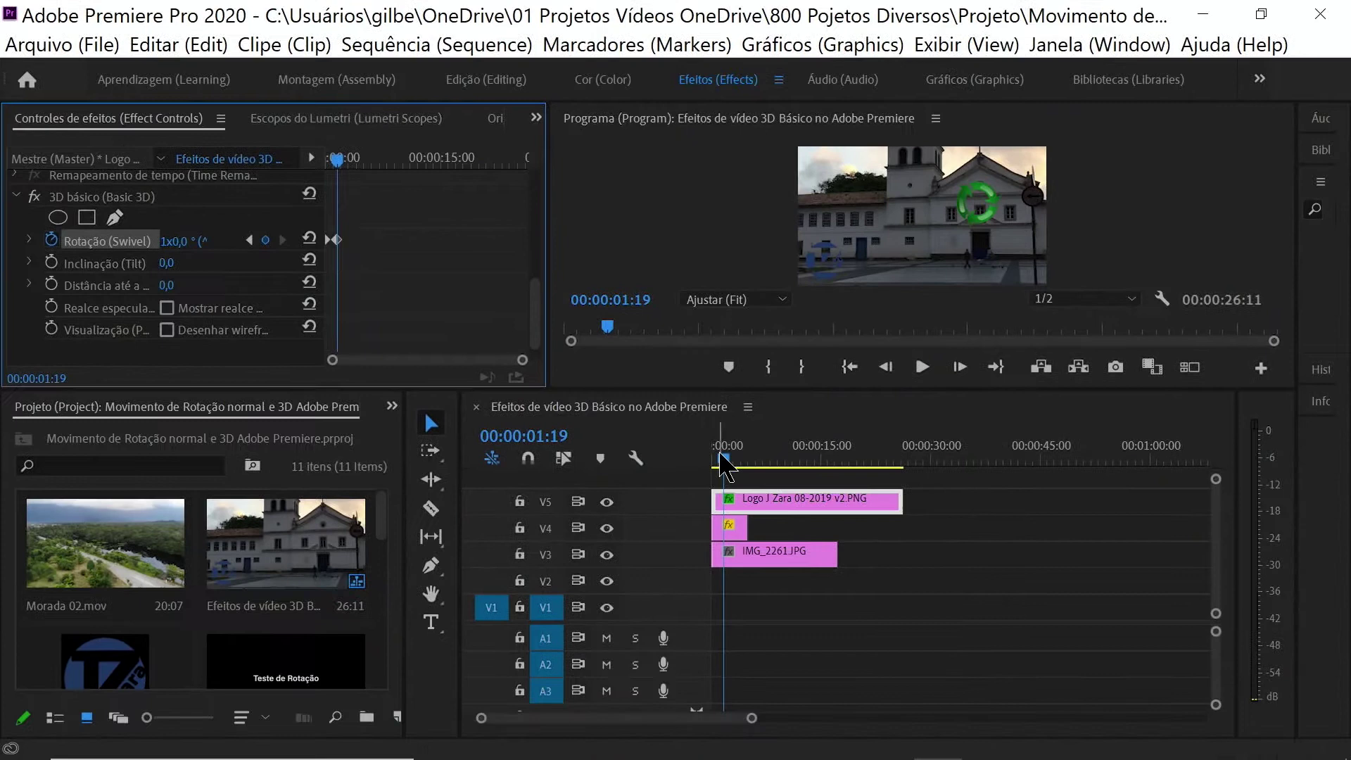
left_click_drag(723, 466, 713, 466)
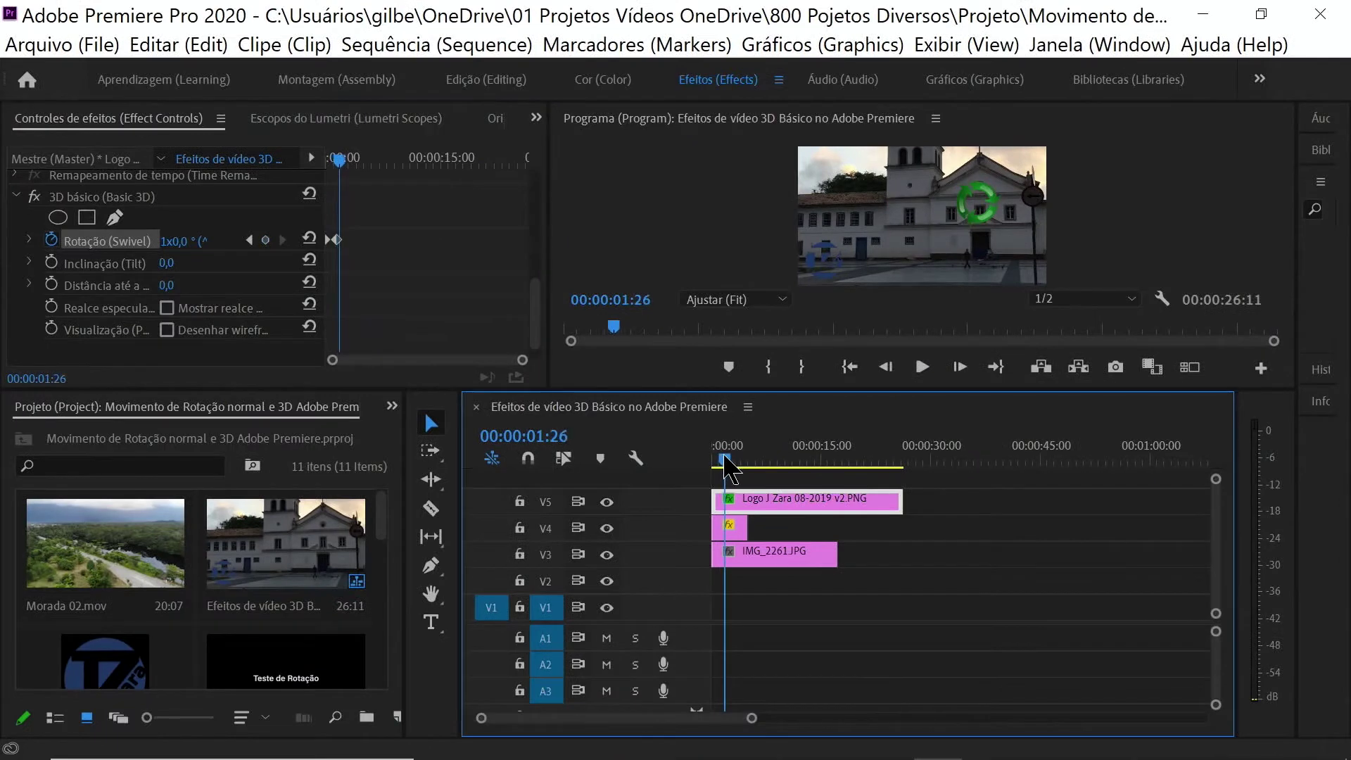
left_click(662, 119)
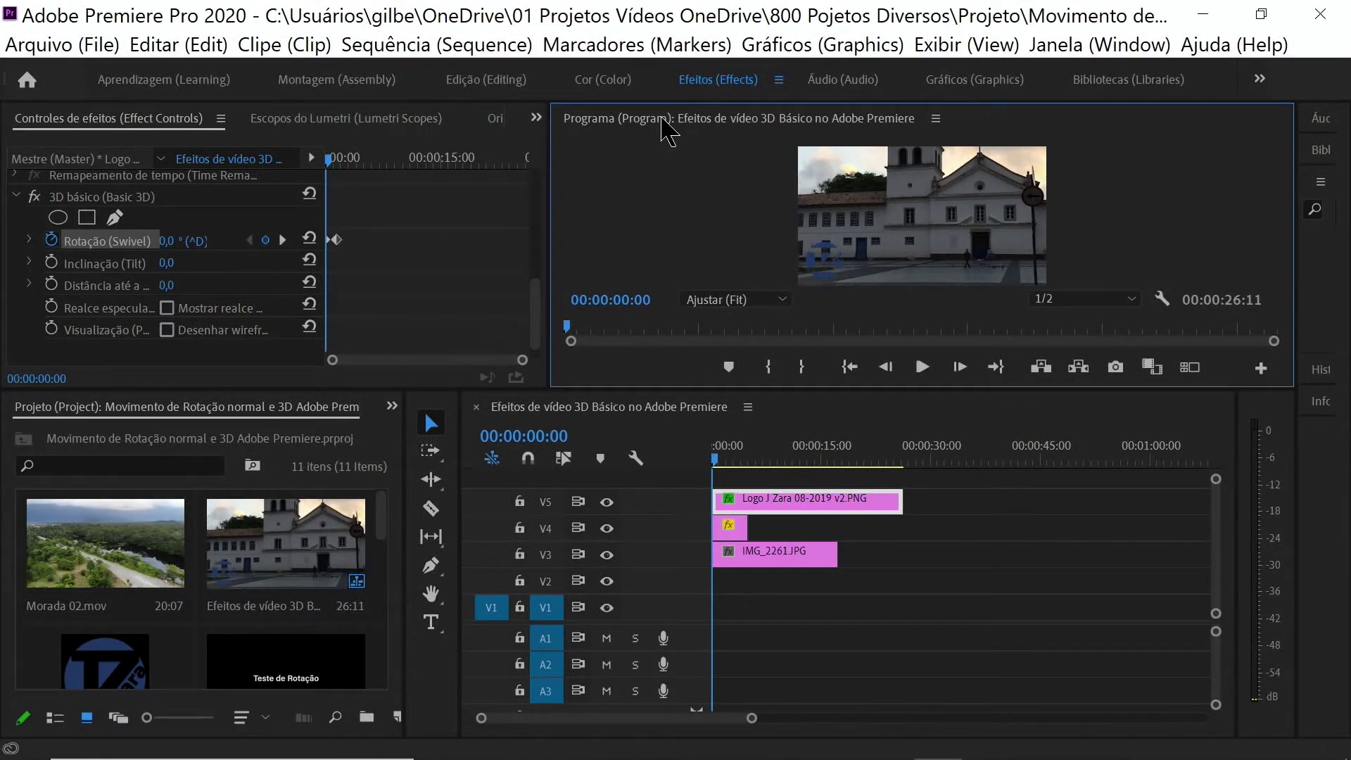
double_click(663, 119)
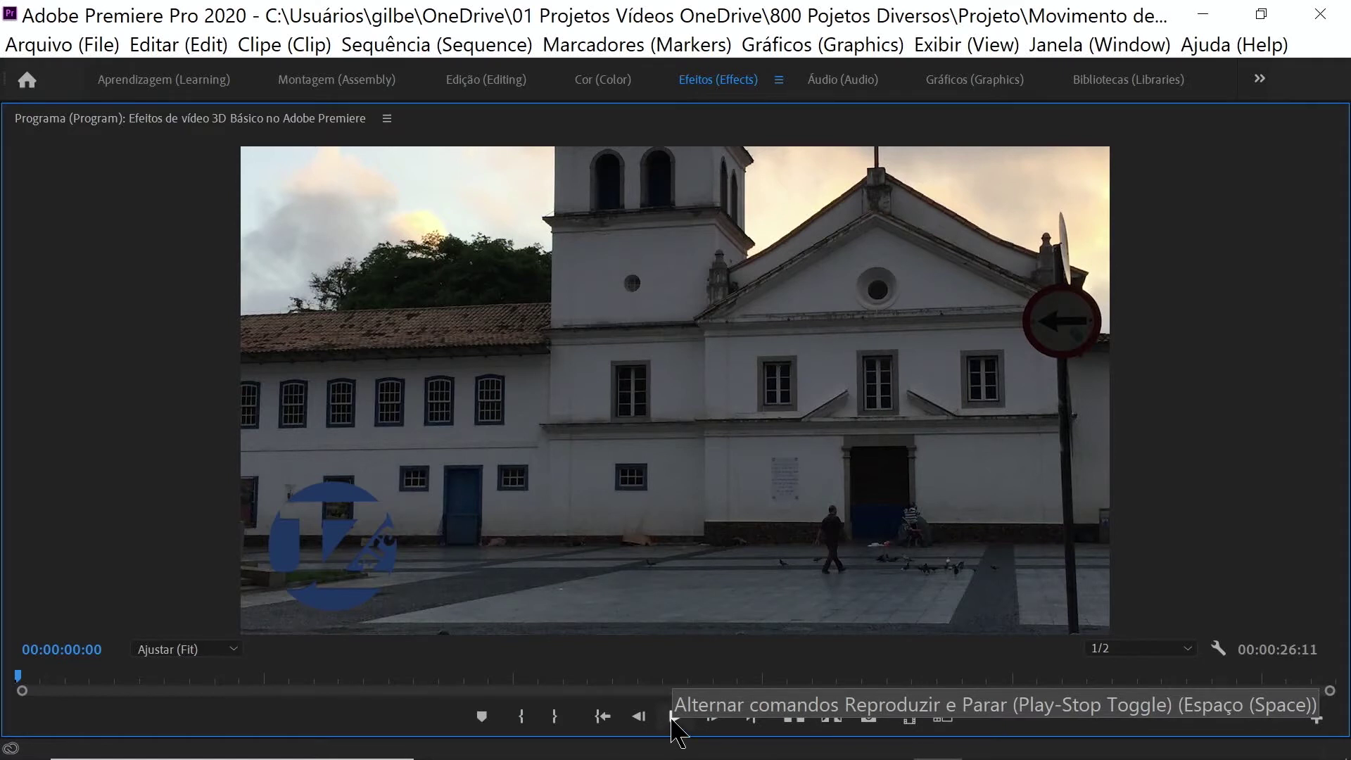
left_click(673, 716)
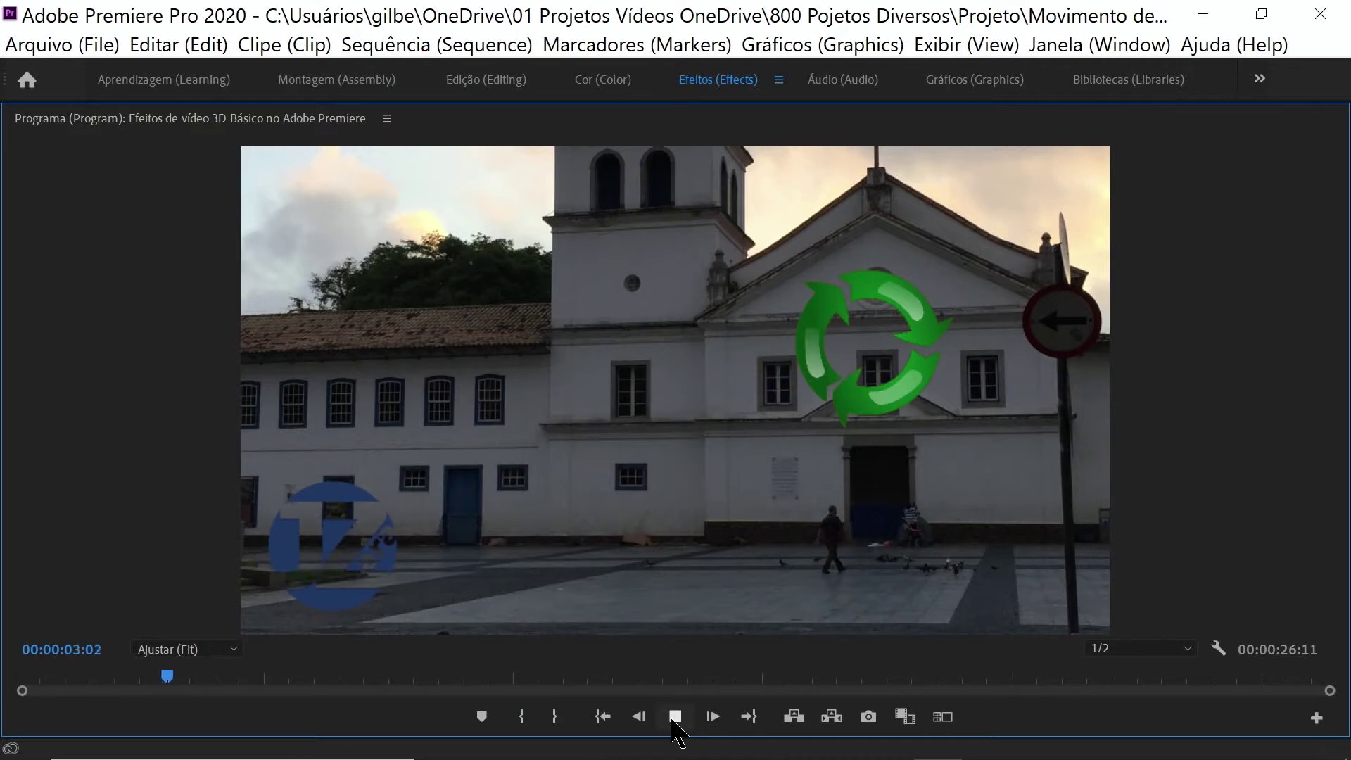
left_click(674, 718)
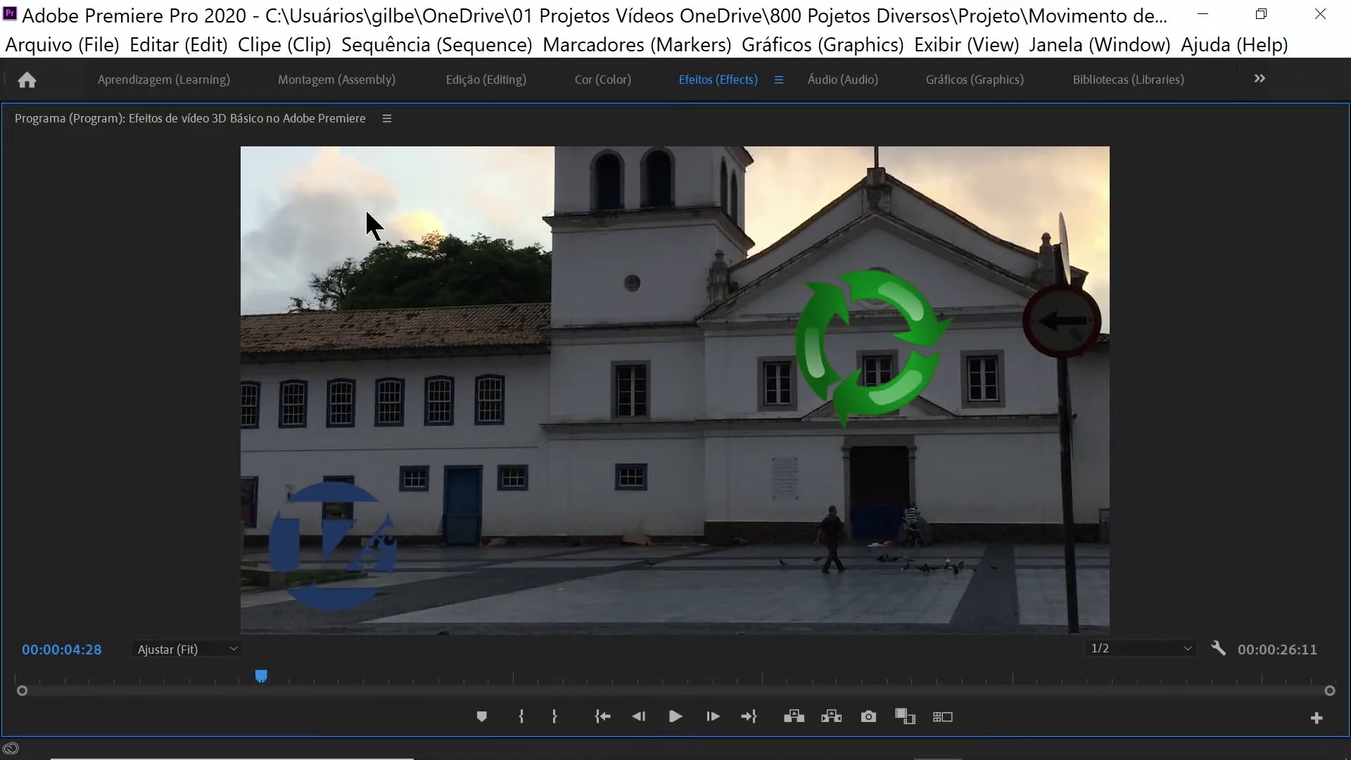
double_click(71, 119)
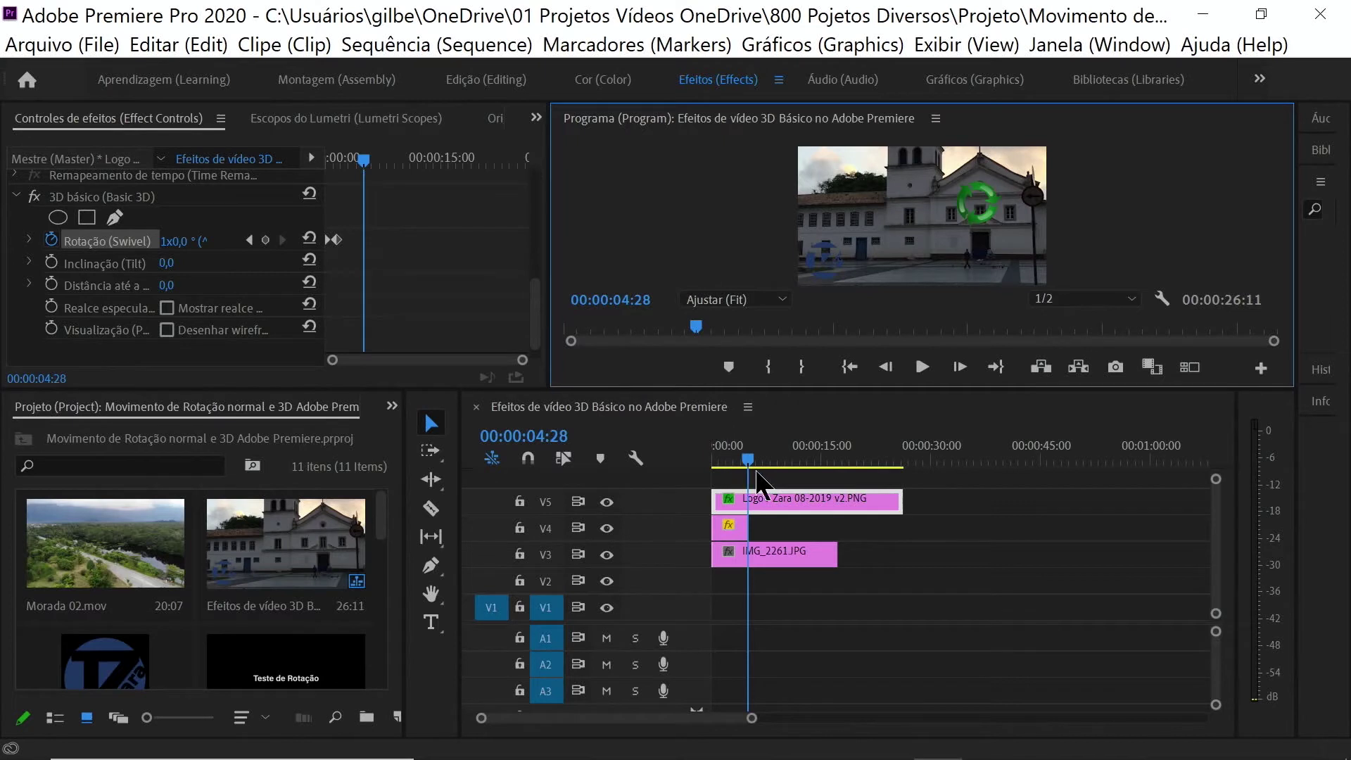
Turn on Show Specular Highlight in the logo's Basic 3D and preview the sequence opening
left_click_drag(751, 465, 679, 483)
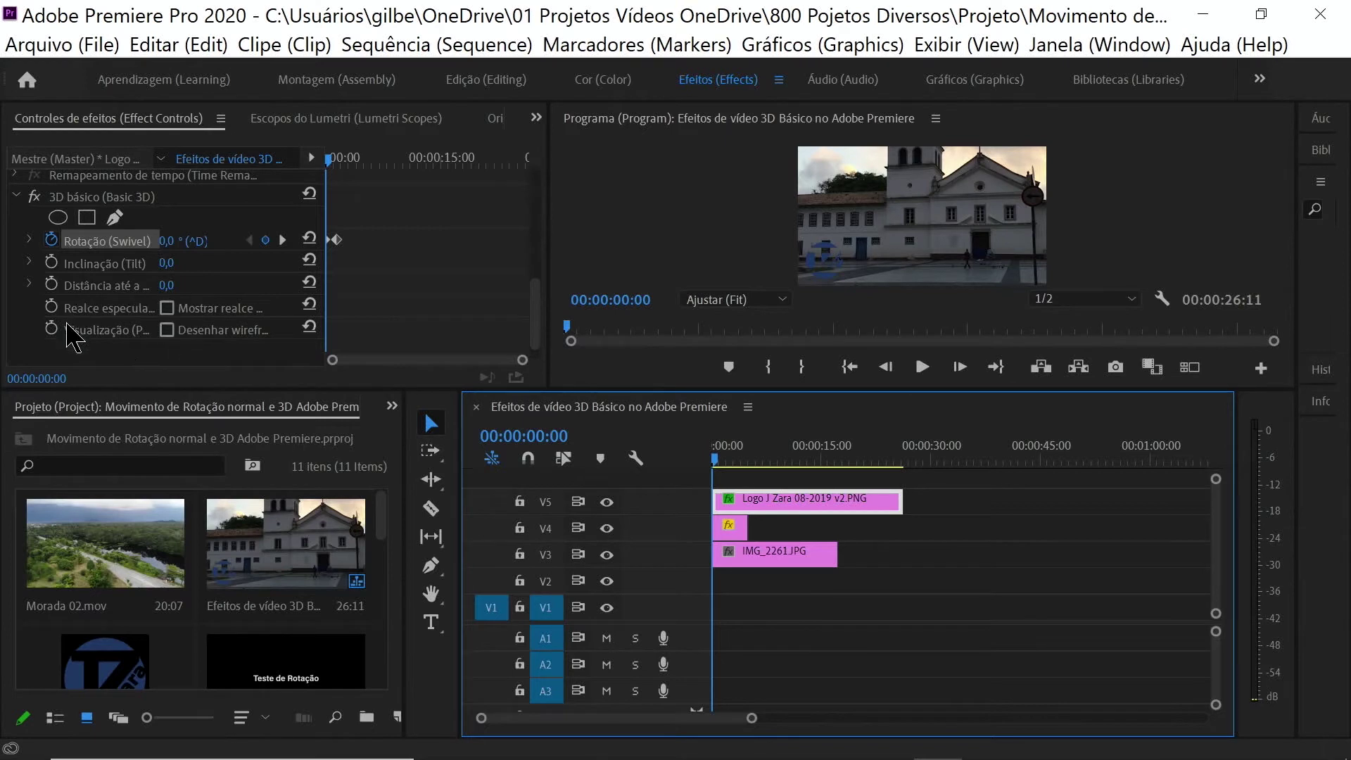
left_click(167, 309)
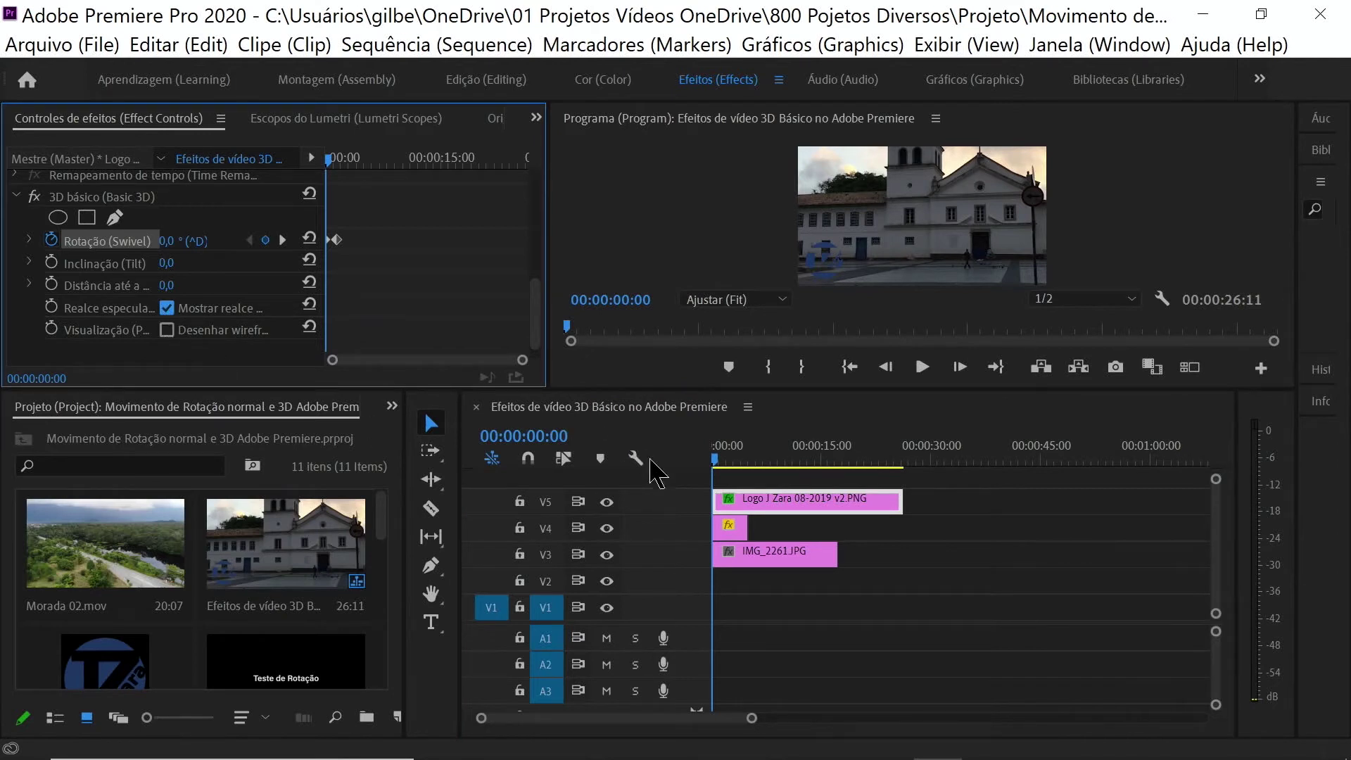
left_click_drag(715, 457, 694, 477)
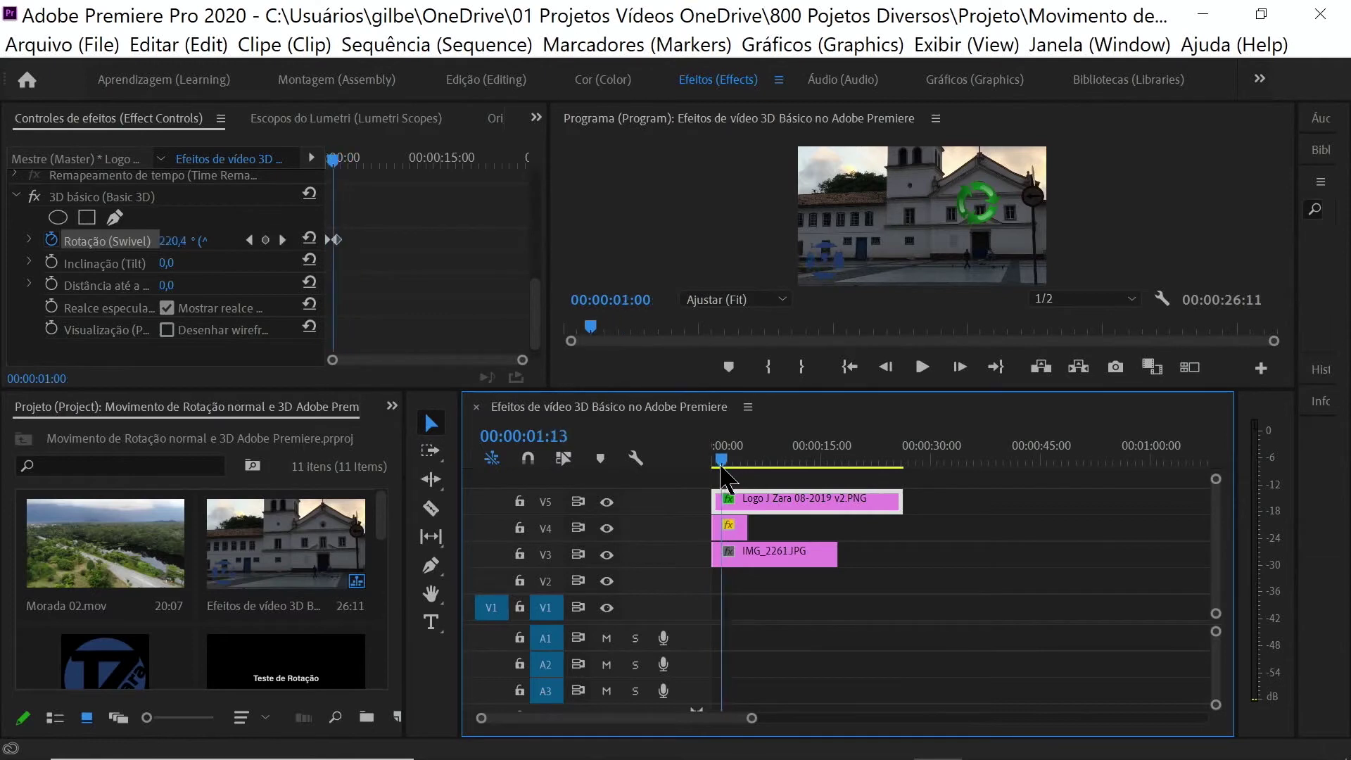
left_click(649, 125)
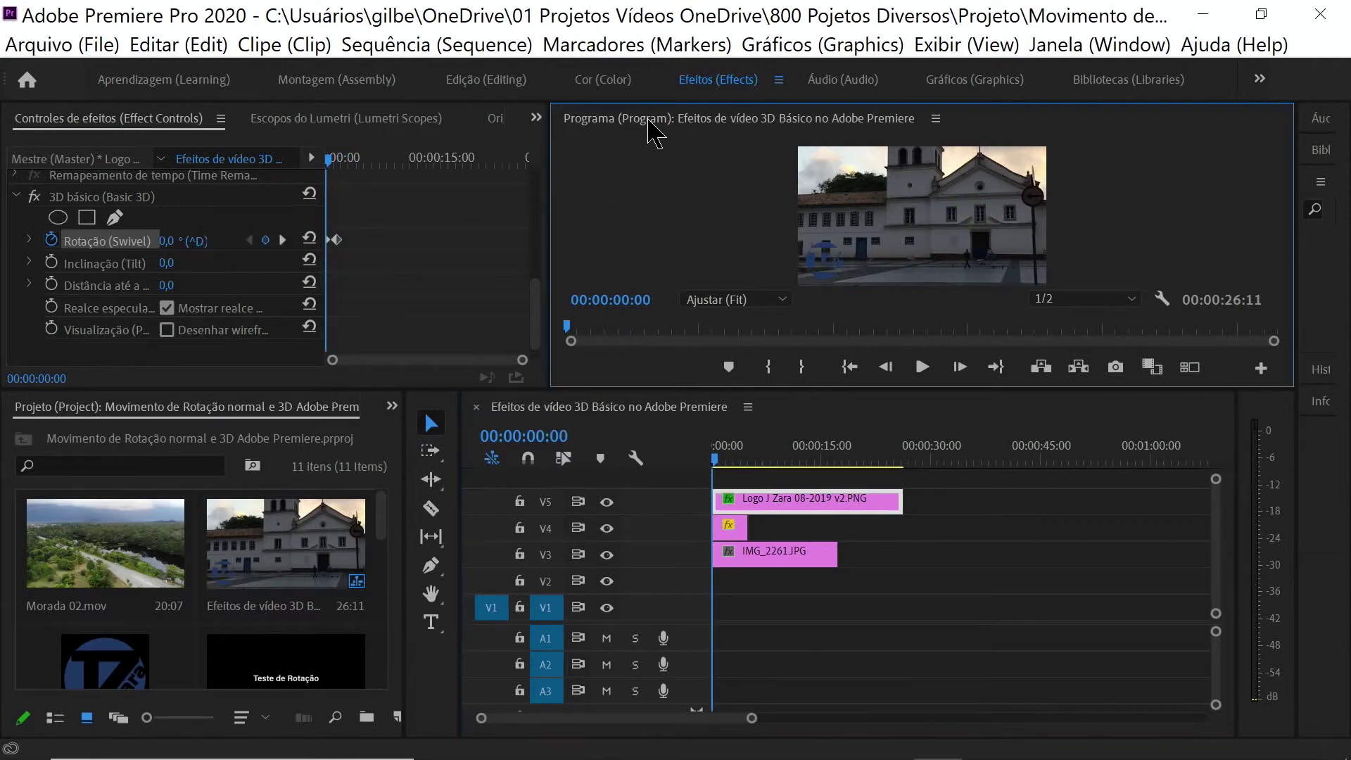
Maximize the Program monitor, play about two seconds of the animation, then restore the layout
key("grave")
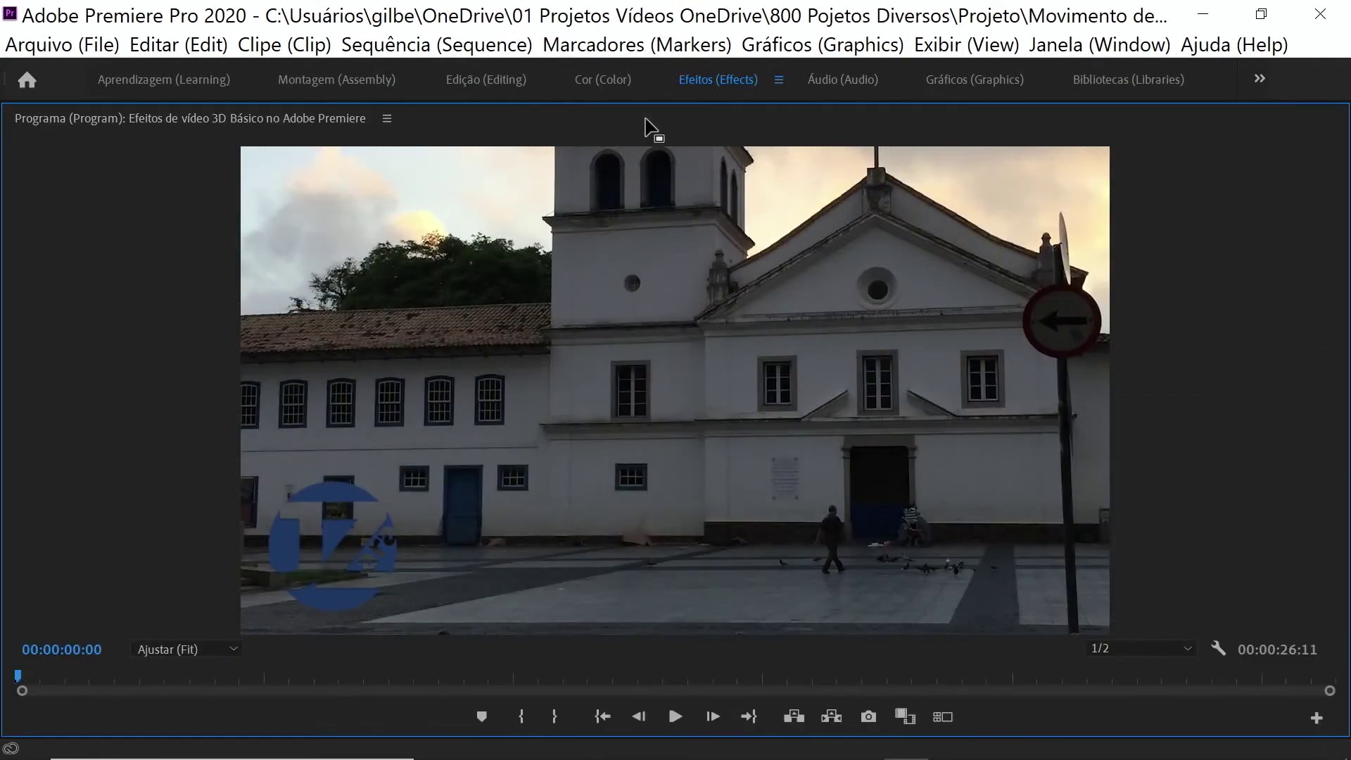
left_click(675, 715)
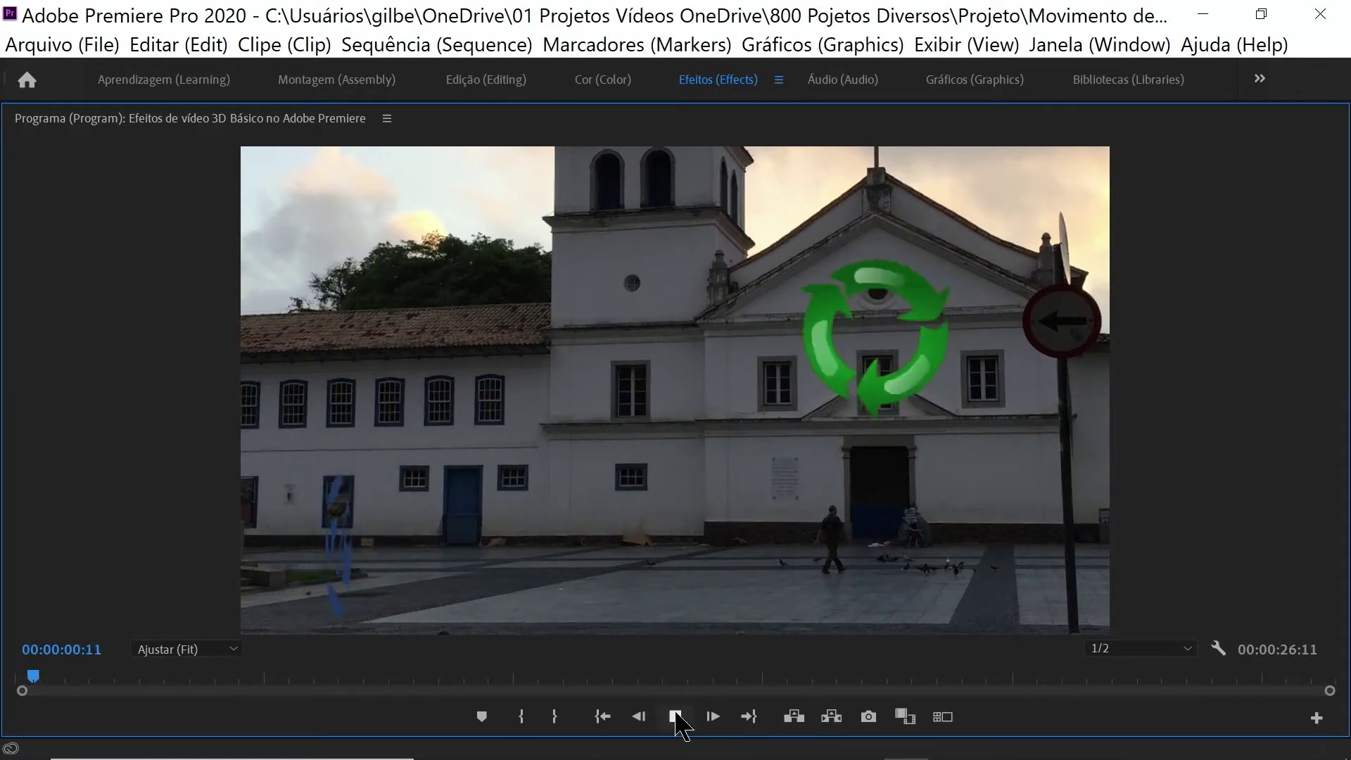
left_click(675, 715)
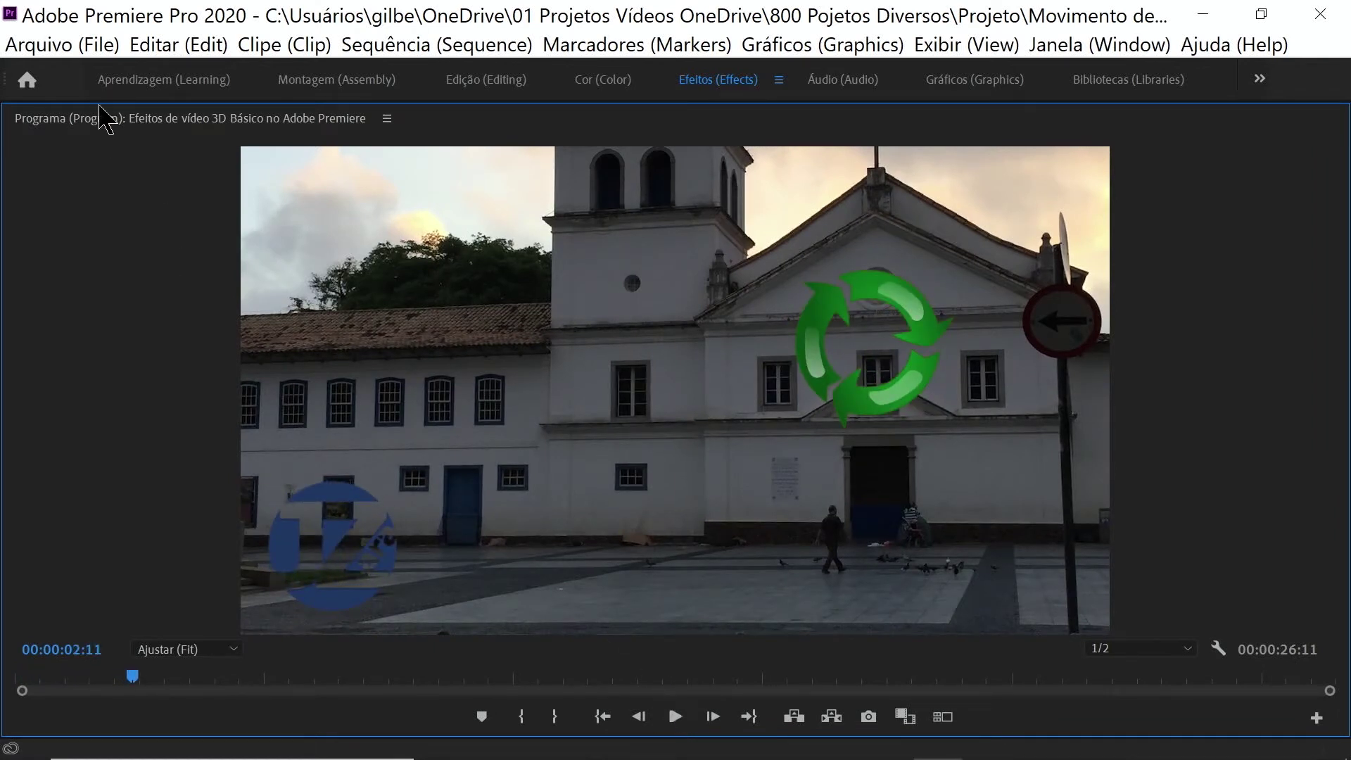
double_click(111, 123)
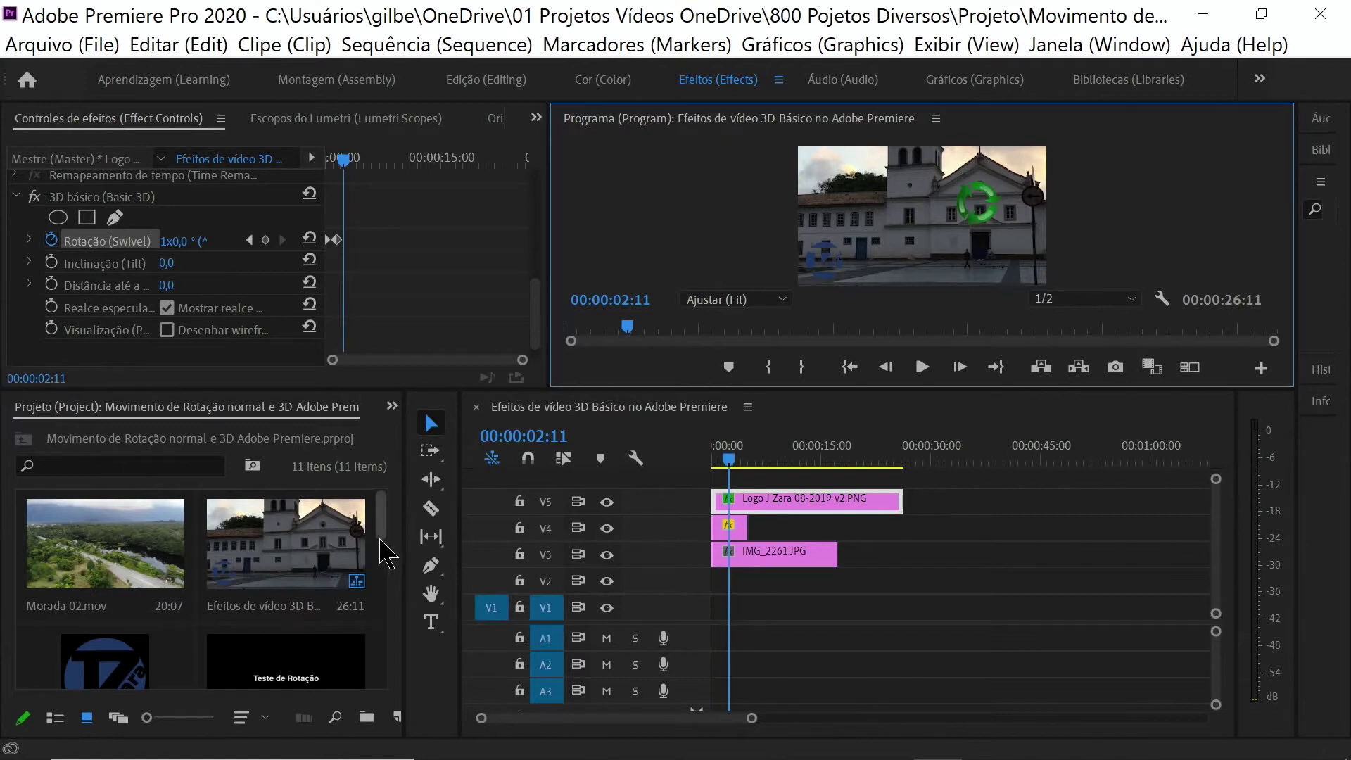
Place the 'Teste de Rotação' title on a new V6 track at the sequence start
left_click_drag(385, 533, 385, 584)
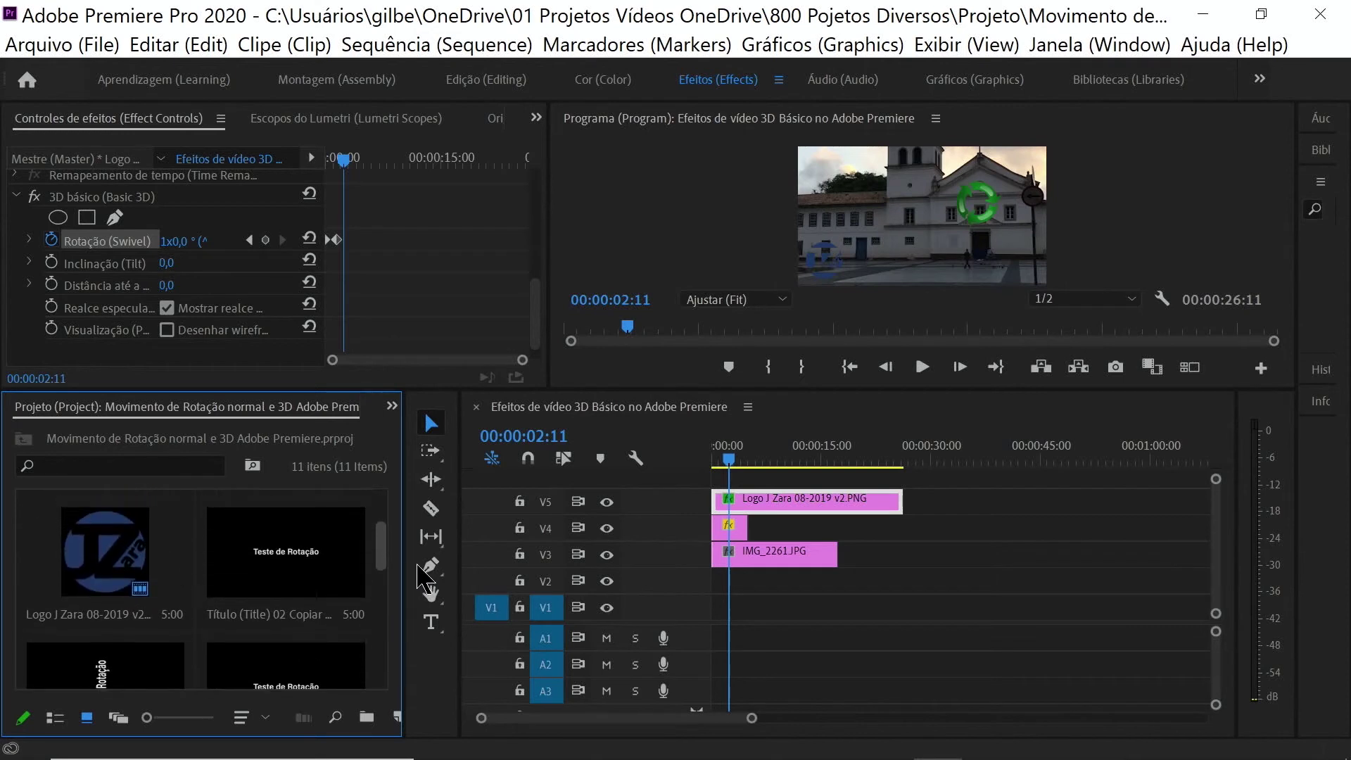
left_click(323, 574)
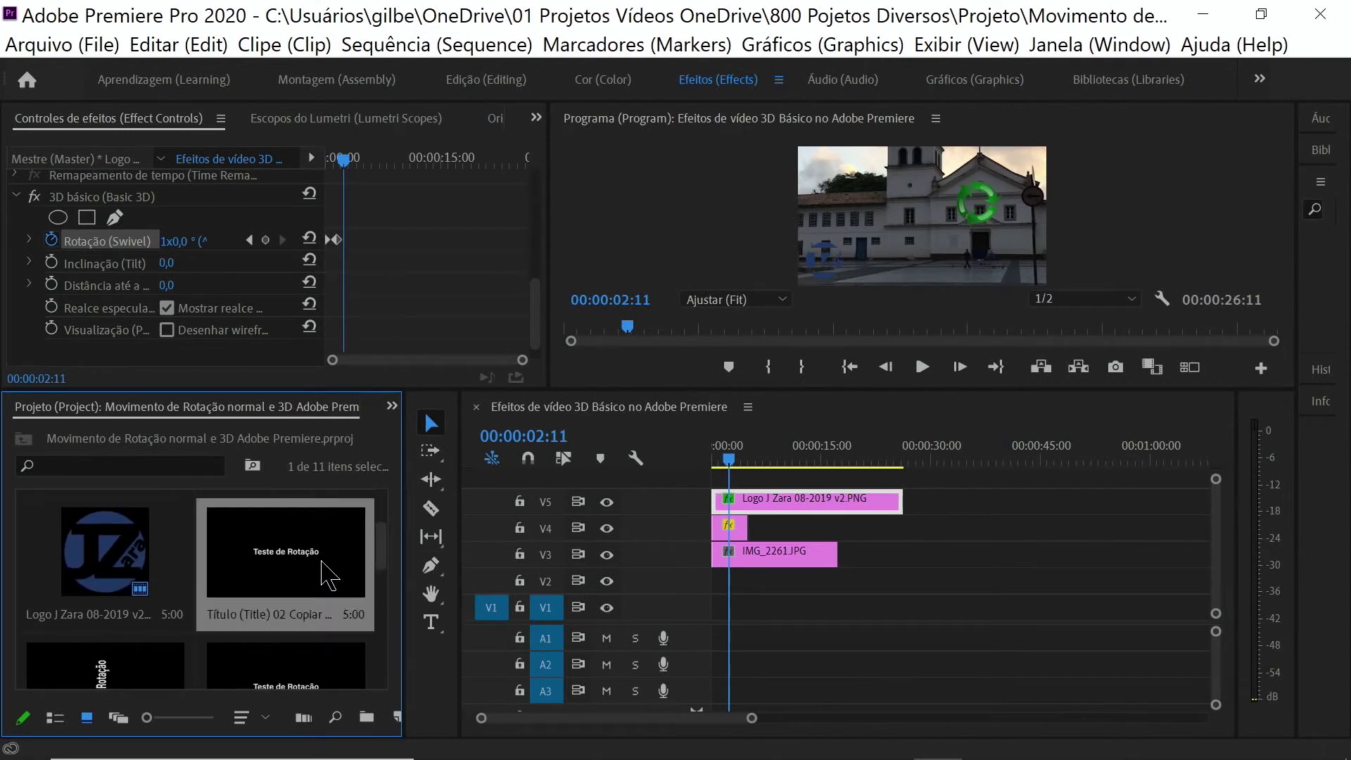
mouse_move(374, 577)
left_mouse_down()
mouse_move(808, 496)
mouse_move(787, 481)
left_mouse_up()
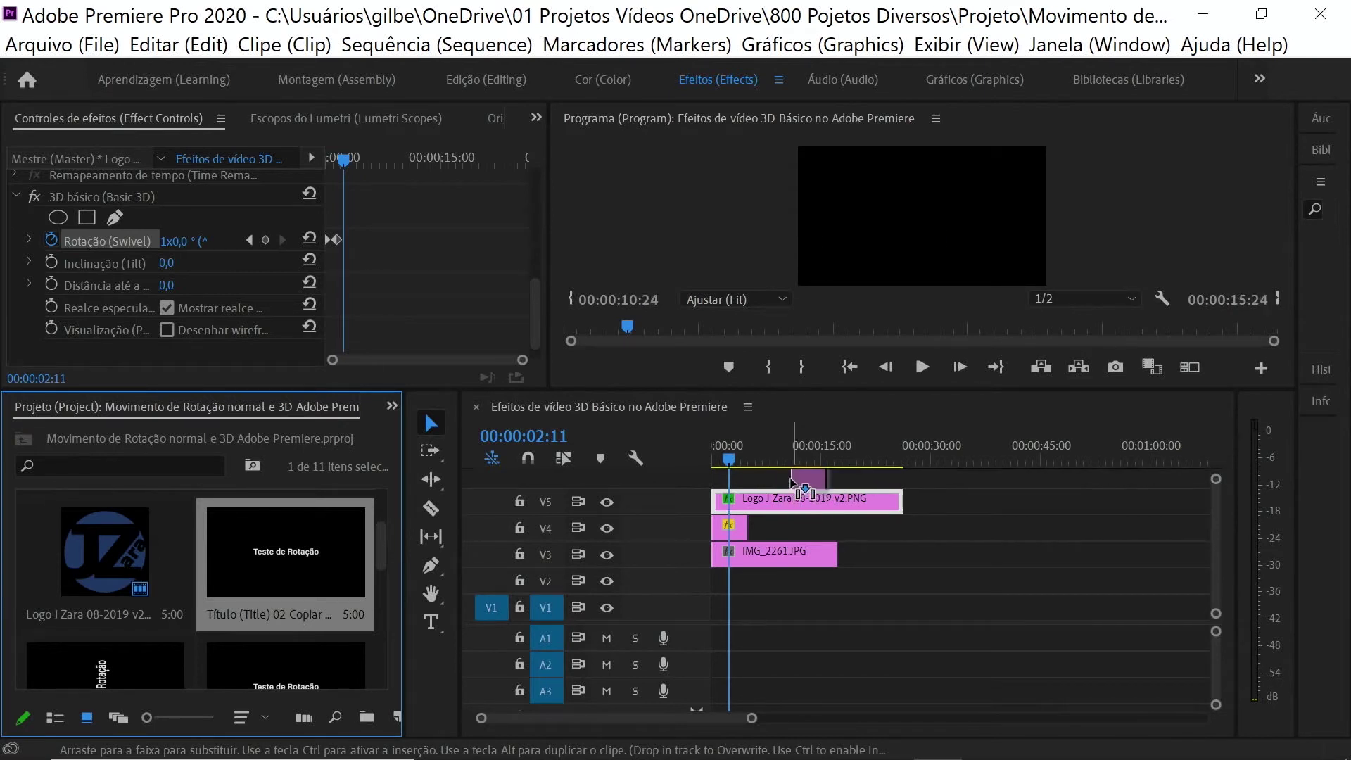
left_click_drag(787, 479, 712, 477)
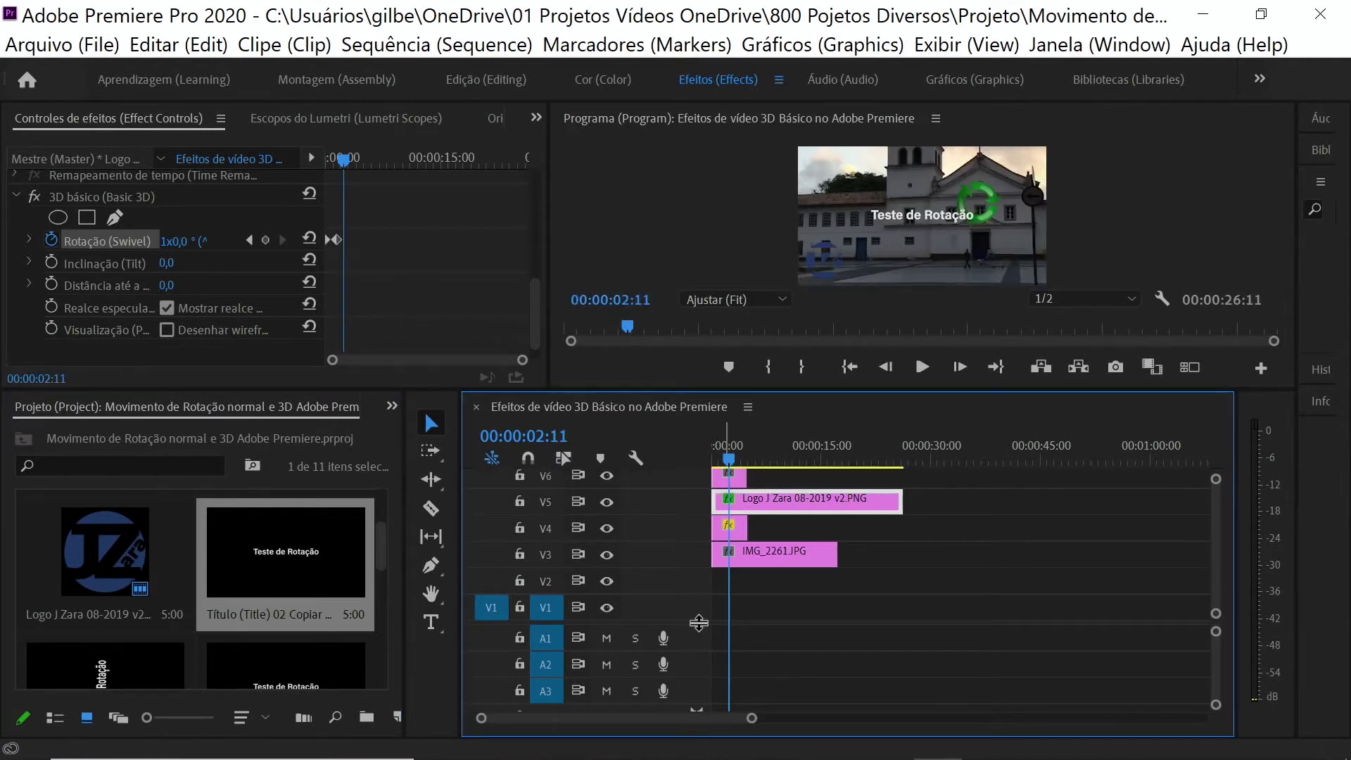
Enlarge the video track area and lengthen the title clip on V6
left_click_drag(701, 623, 709, 663)
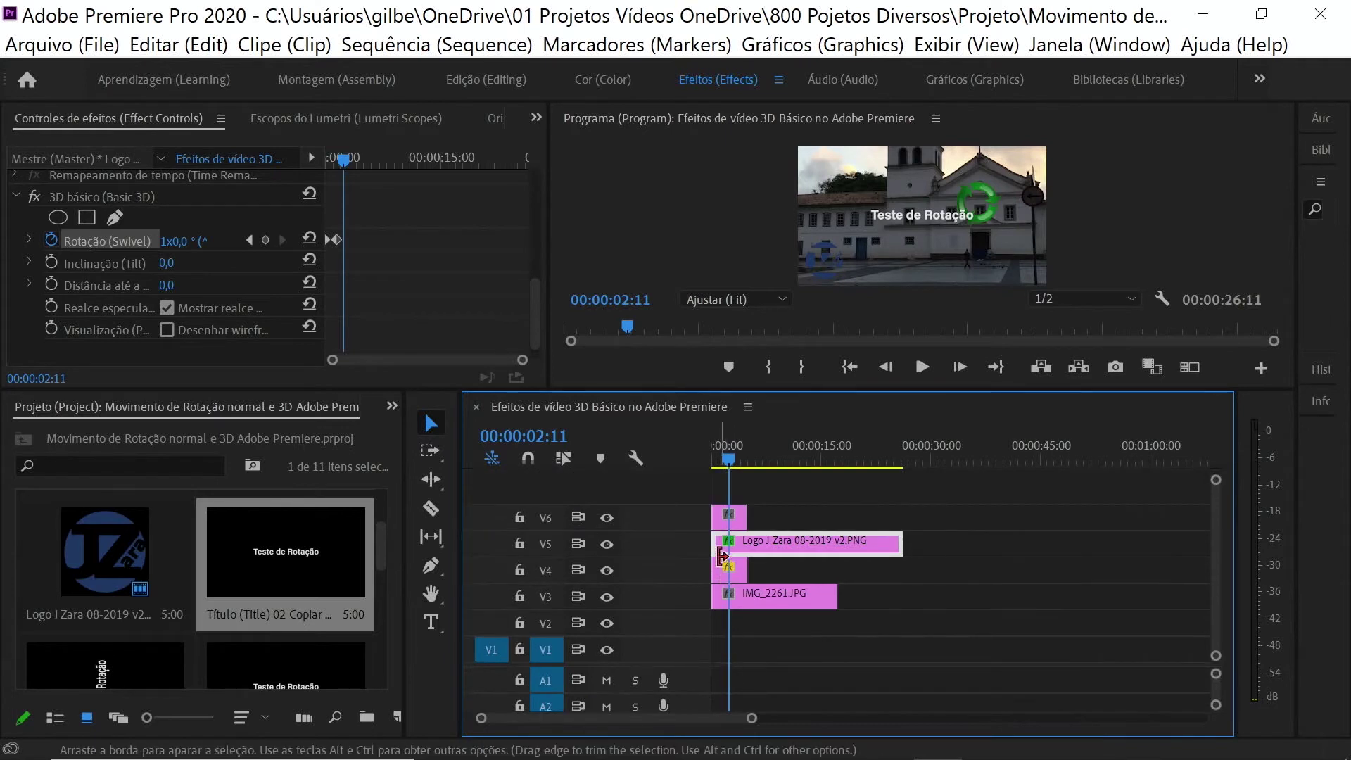
left_click_drag(737, 512, 777, 514)
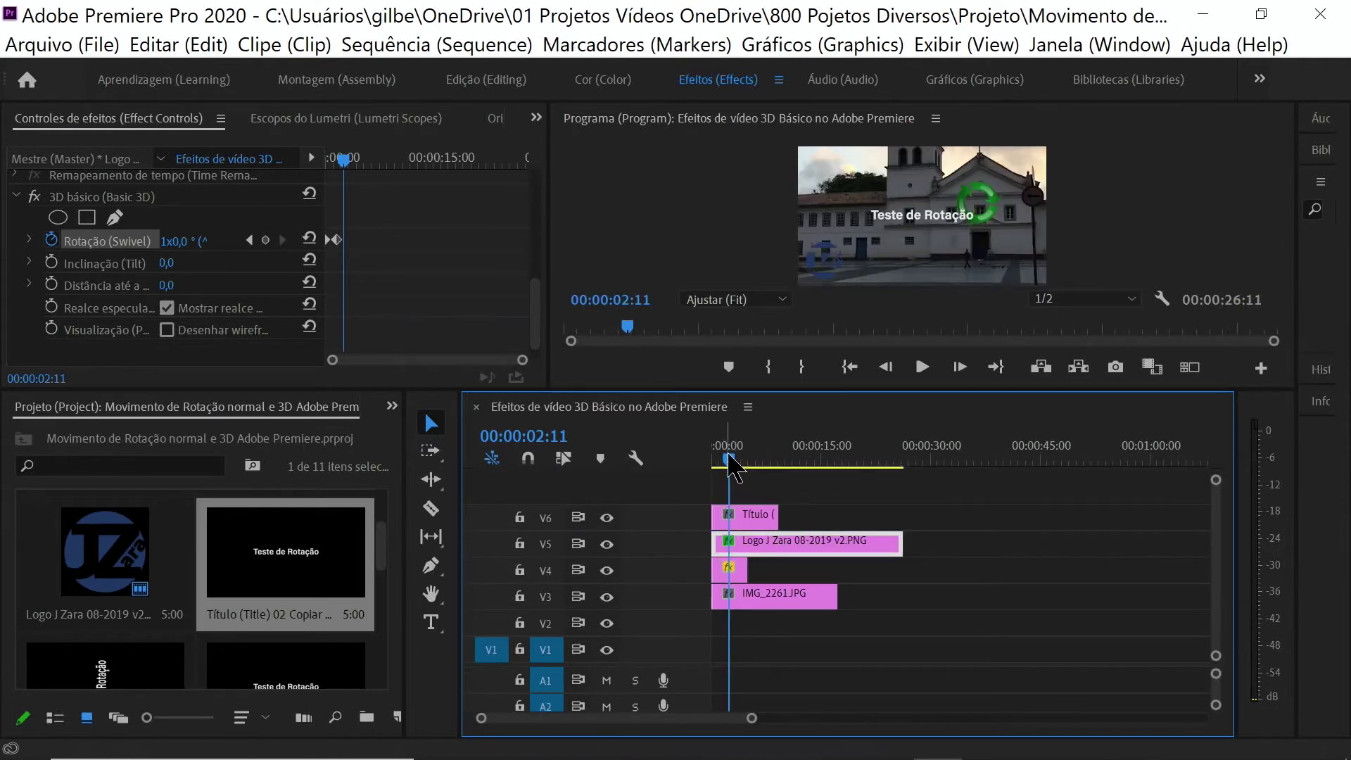
left_click(738, 512)
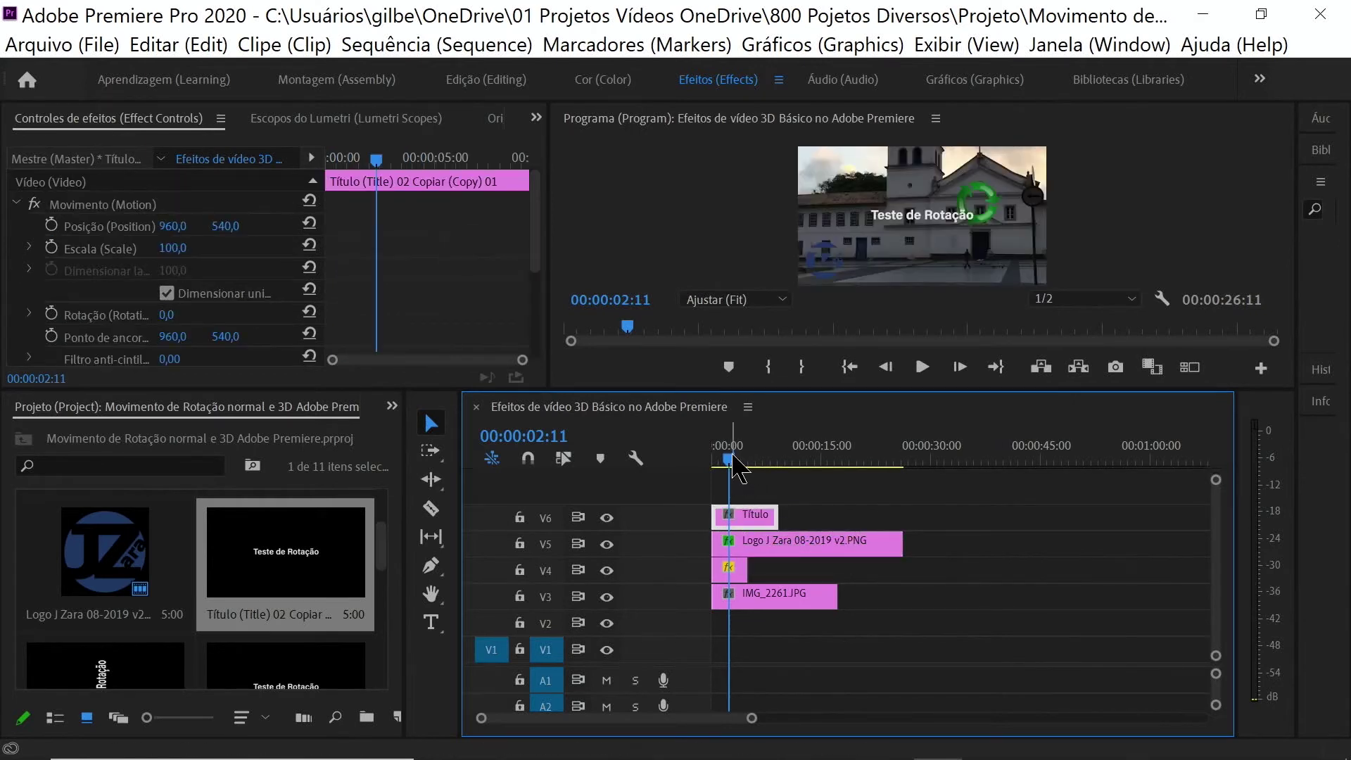
Return the playhead to 00:00:00:00 and switch to the Edição (Editing) workspace
left_click(727, 459)
left_click_drag(730, 458, 710, 458)
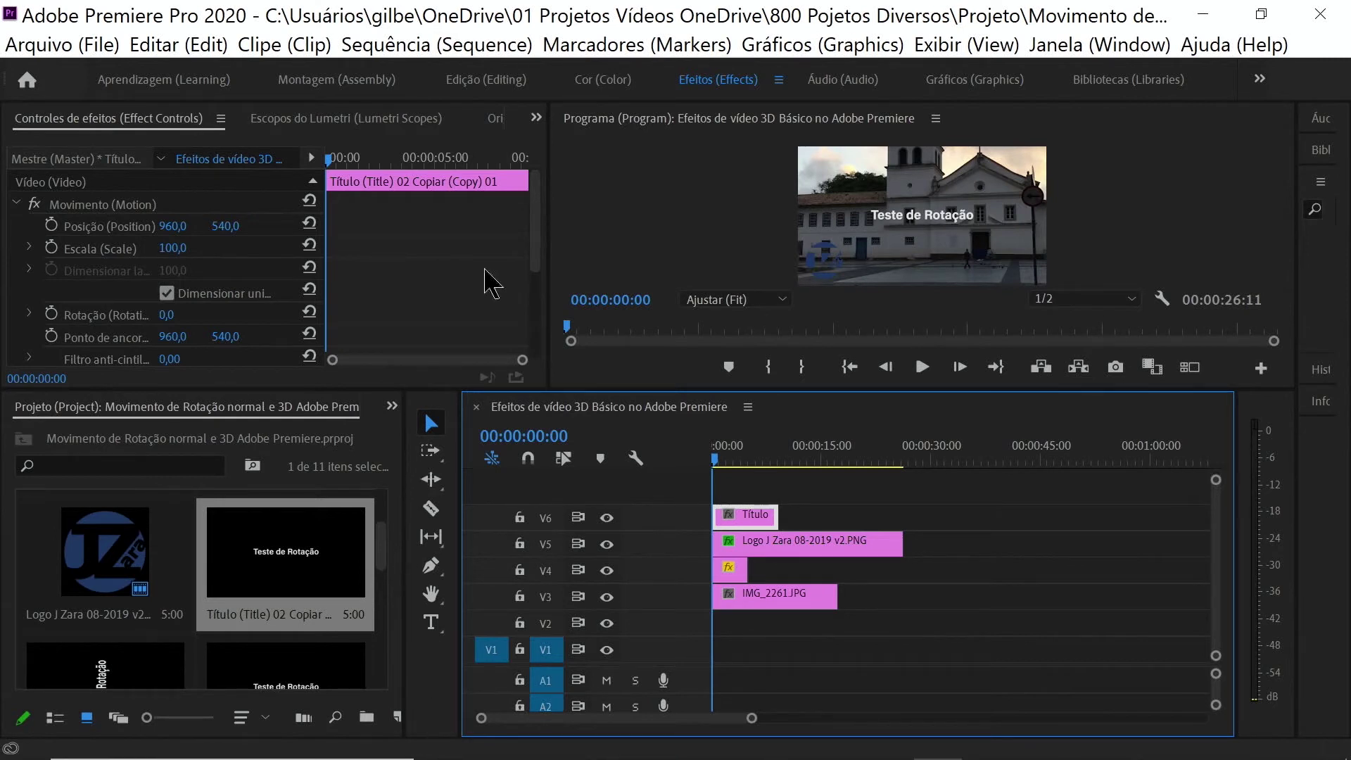
left_click(473, 86)
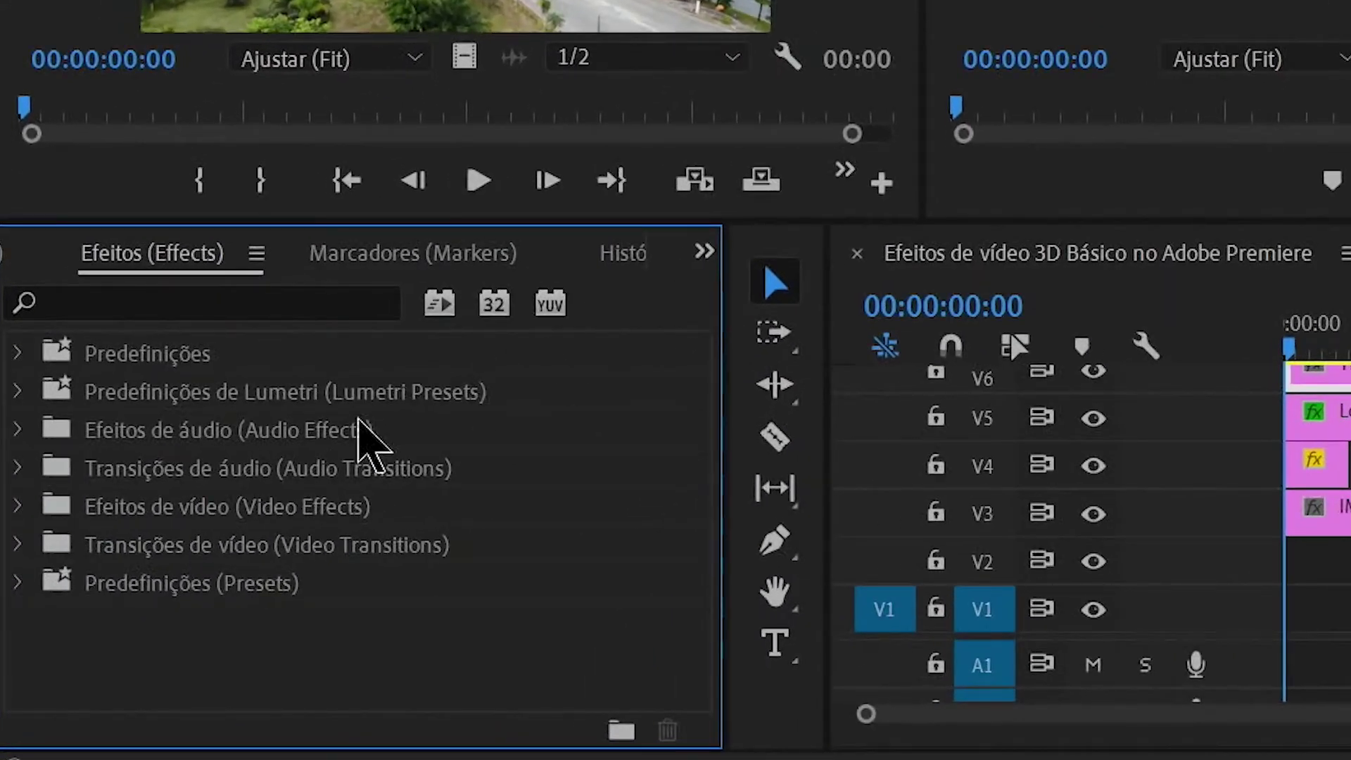
Filter effects by '3d' and apply 3D básico (Basic 3D) to the V6 title clip
left_click(41, 509)
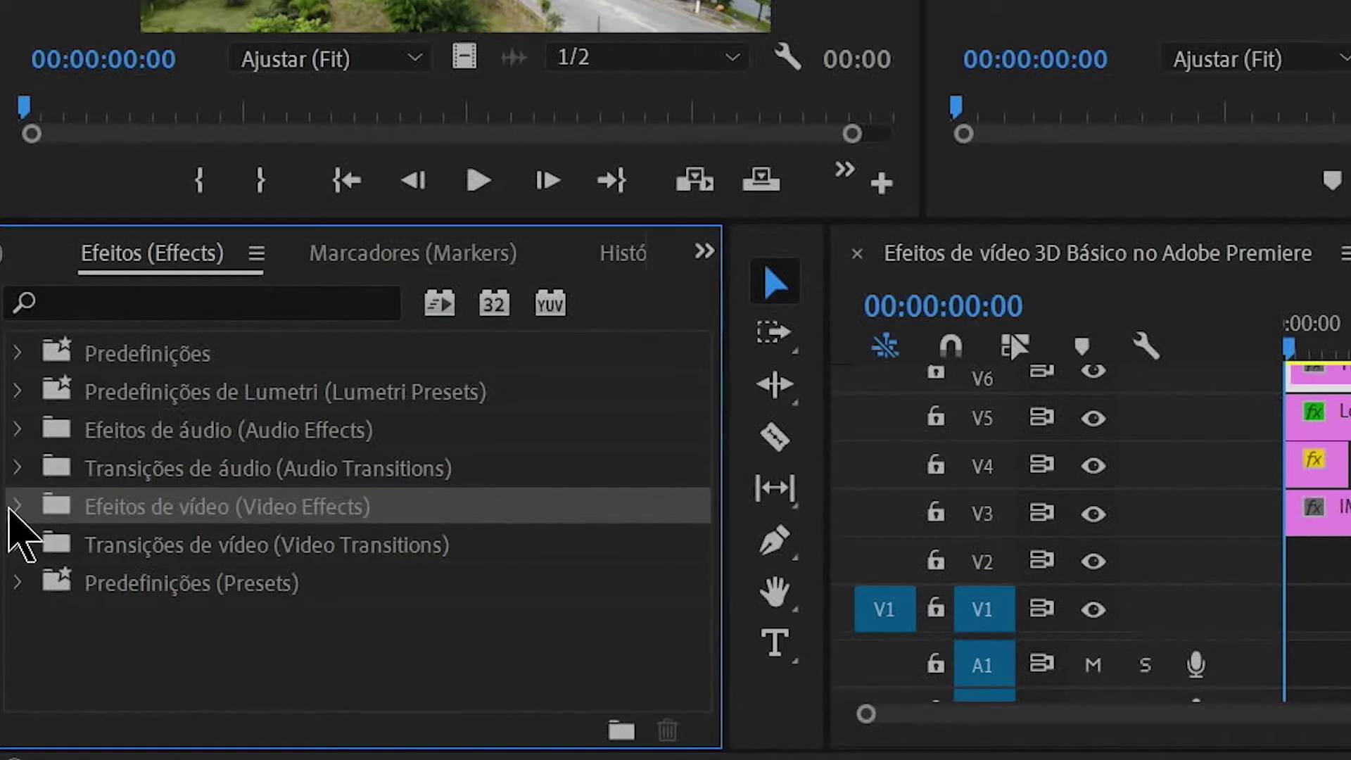
left_click(17, 506)
left_click(233, 304)
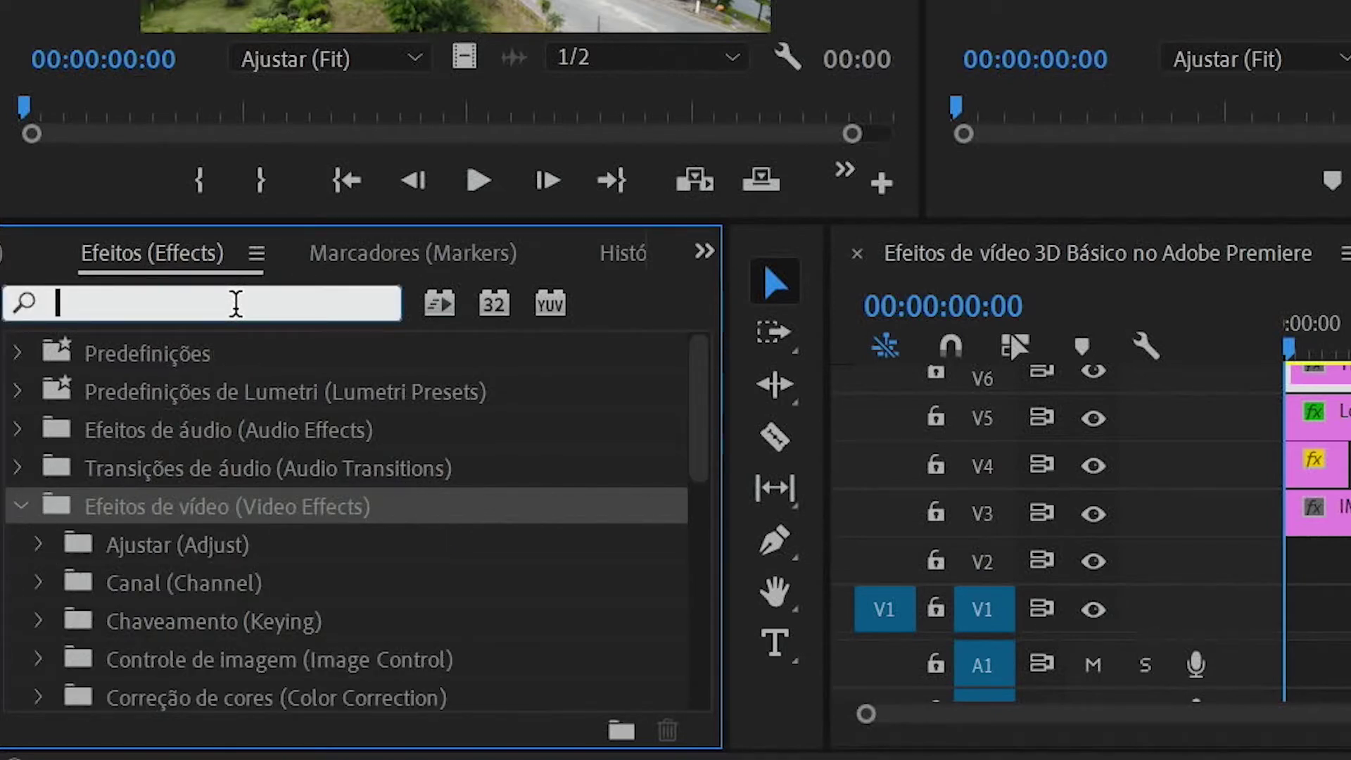
type("3d")
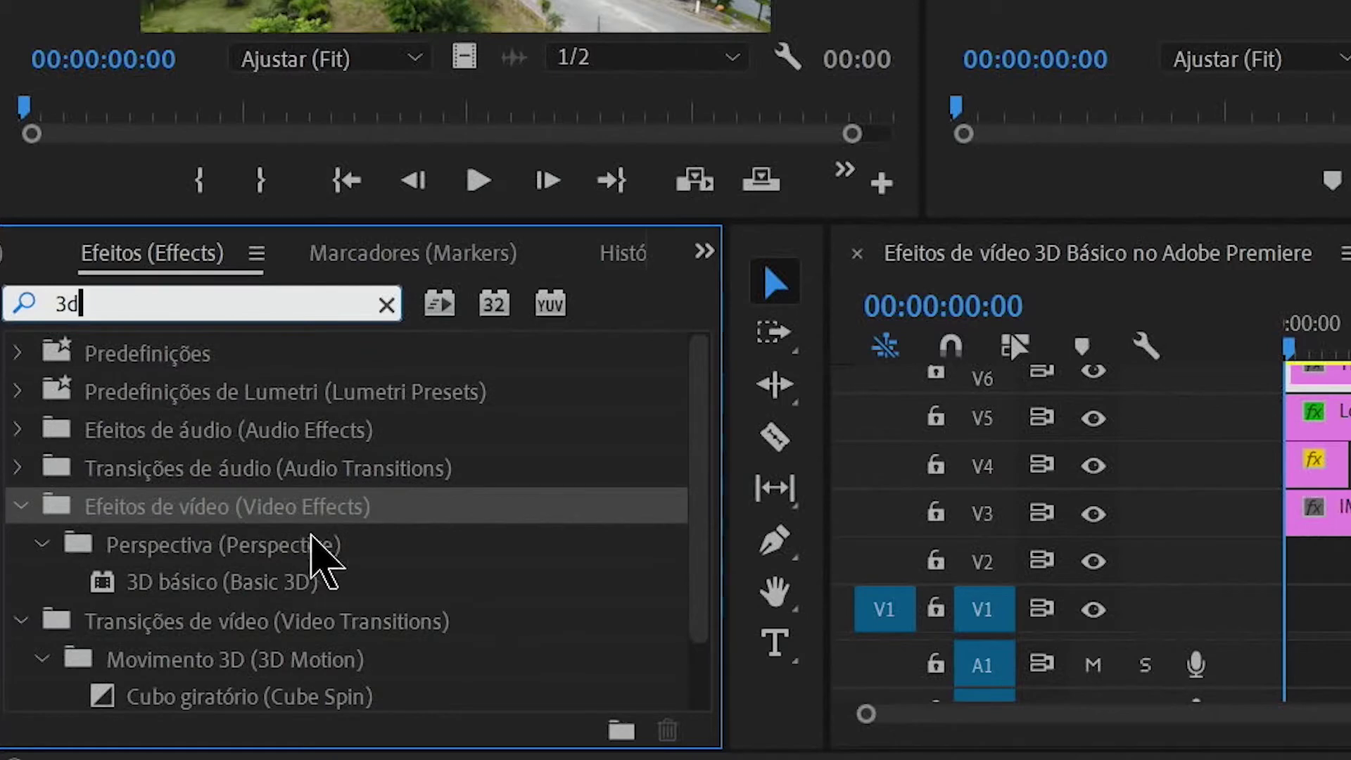
left_click(260, 584)
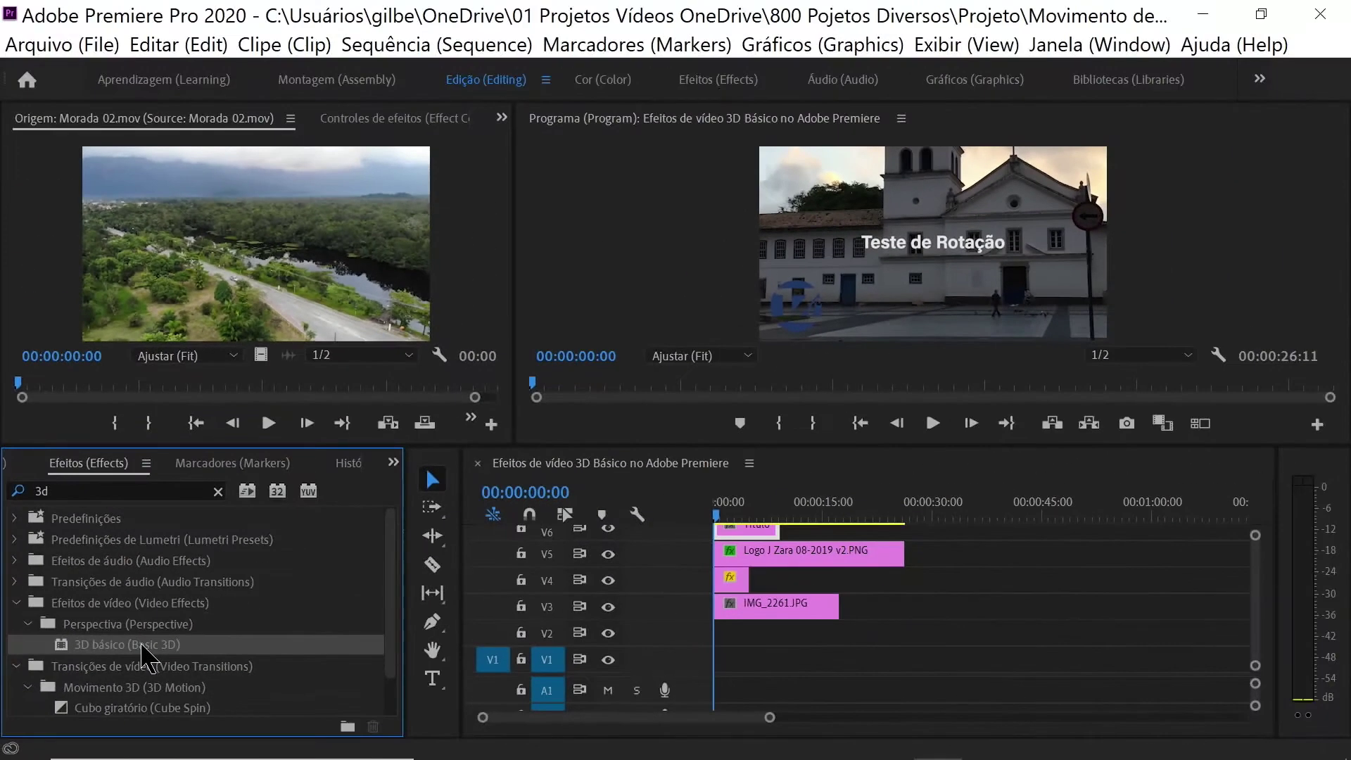
mouse_move(141, 643)
left_mouse_down()
mouse_move(739, 532)
mouse_move(731, 522)
left_mouse_up()
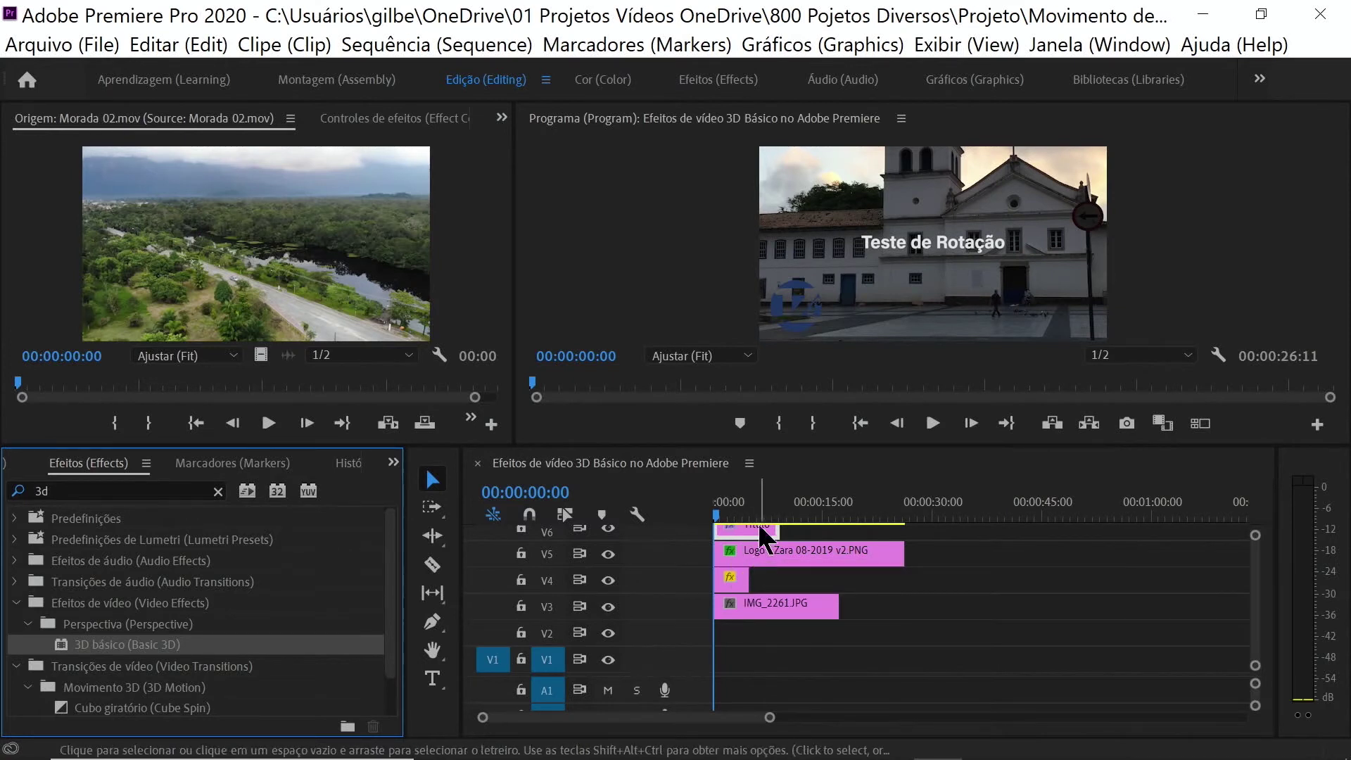
In the Effects workspace, set a Basic 3D Swivel keyframe of 0° at the sequence start
left_click(720, 512)
left_click_drag(721, 511, 712, 512)
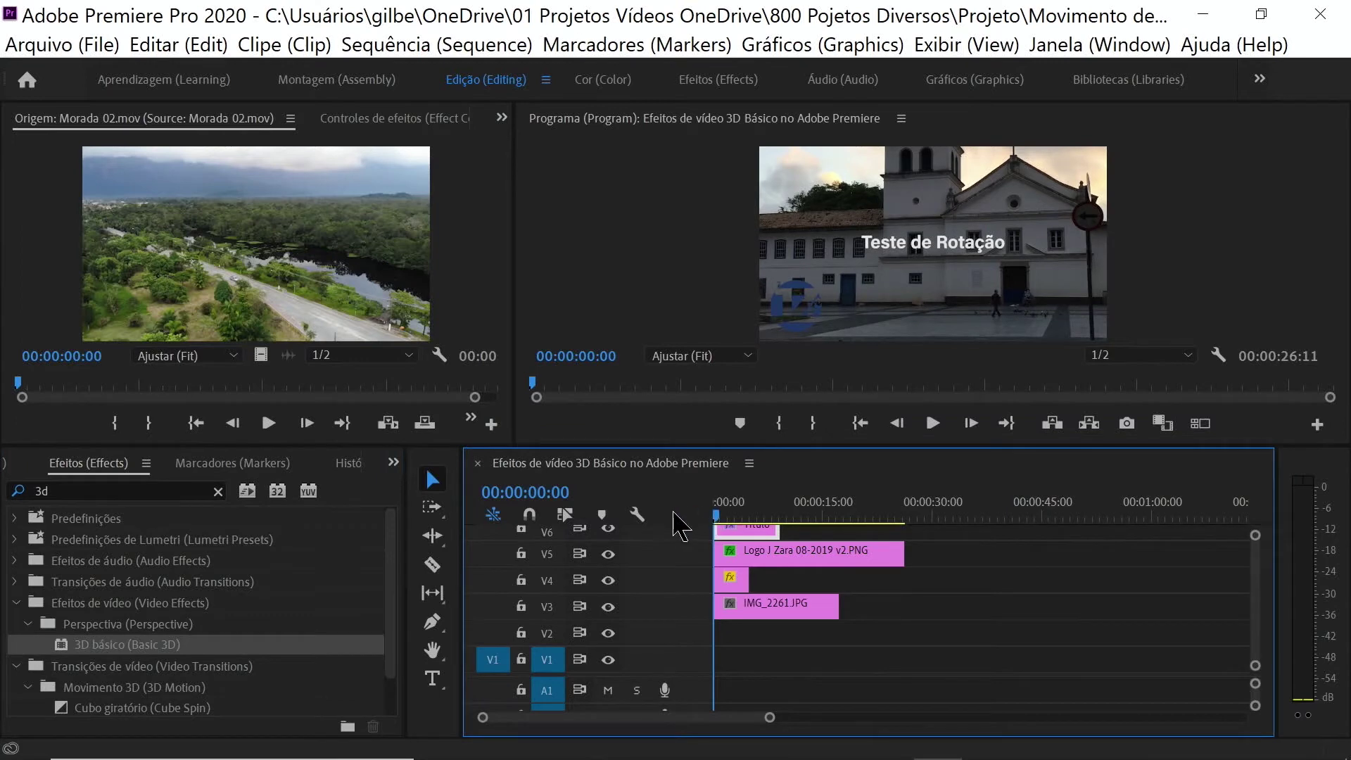
left_click(706, 80)
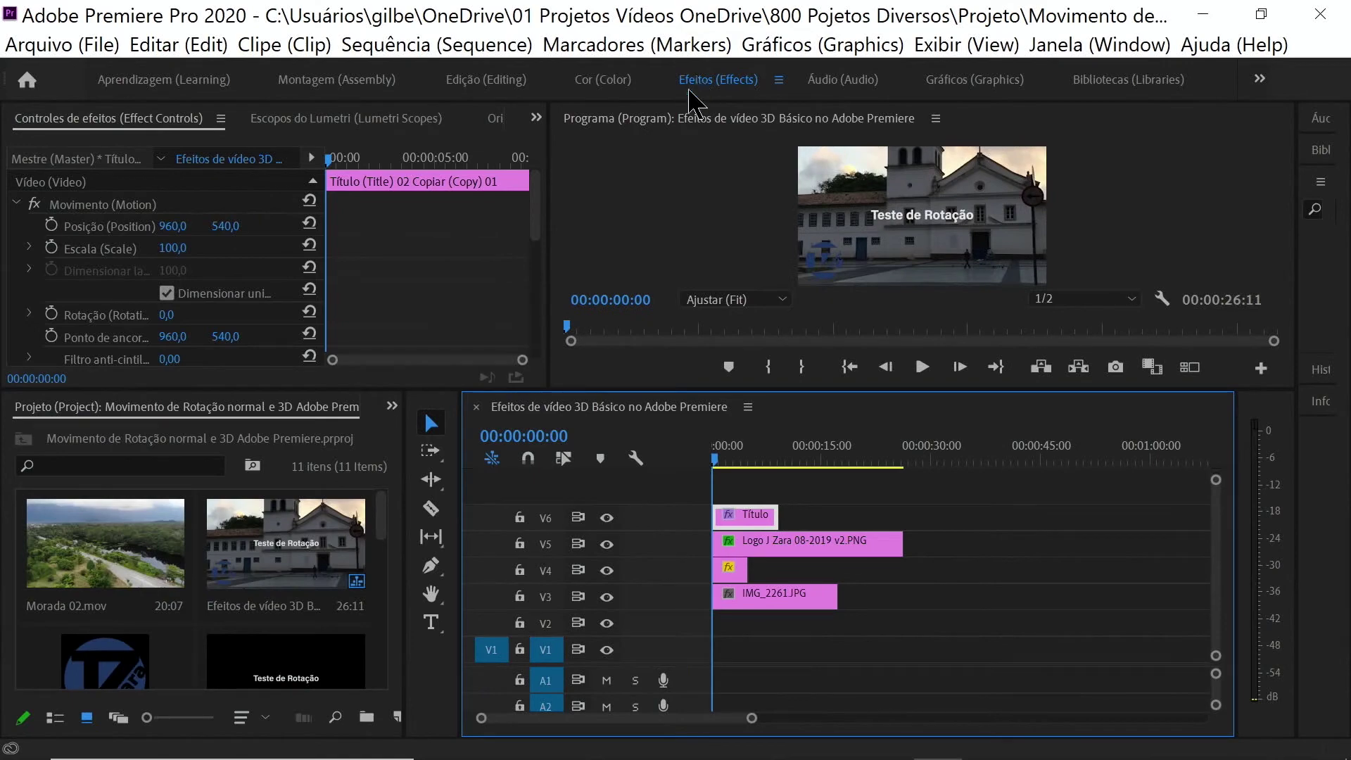
left_click_drag(537, 242, 522, 314)
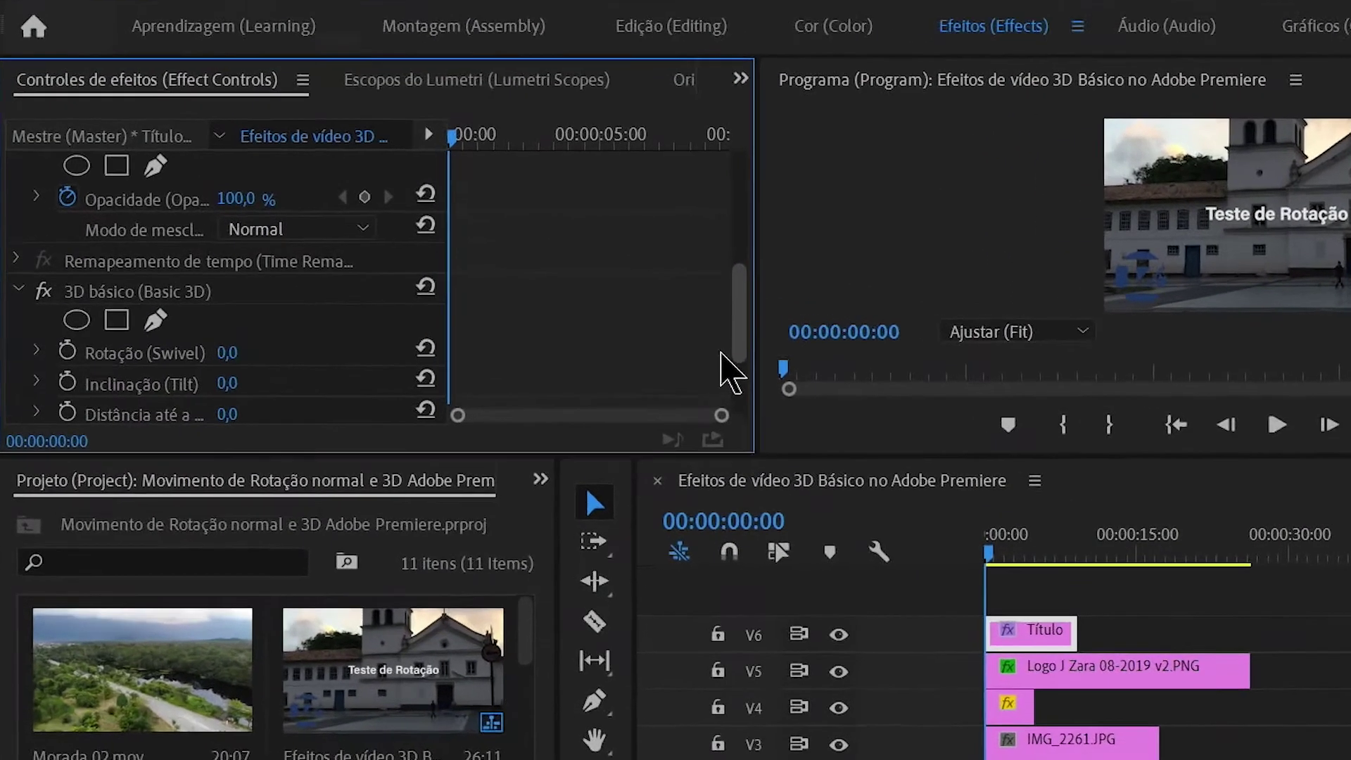
left_click_drag(720, 352, 715, 397)
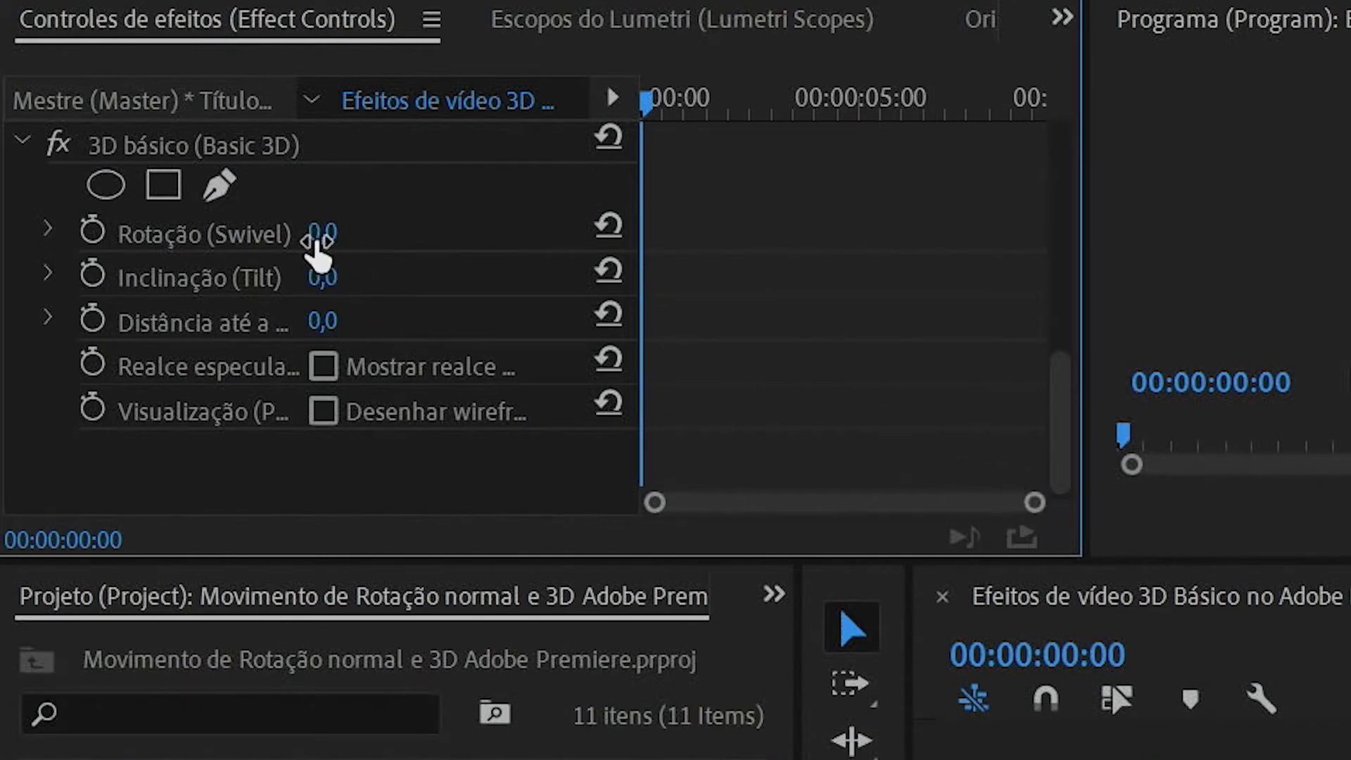
left_click(322, 235)
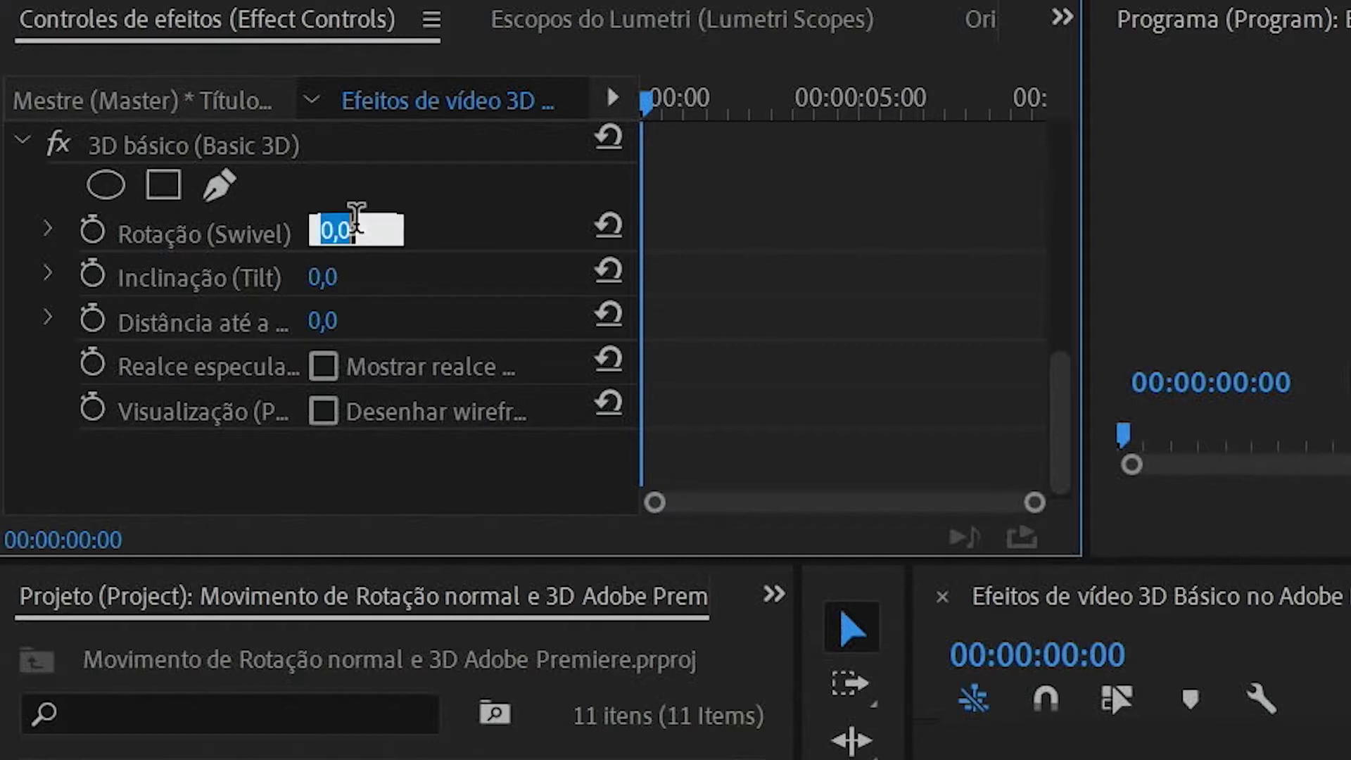
left_click(90, 232)
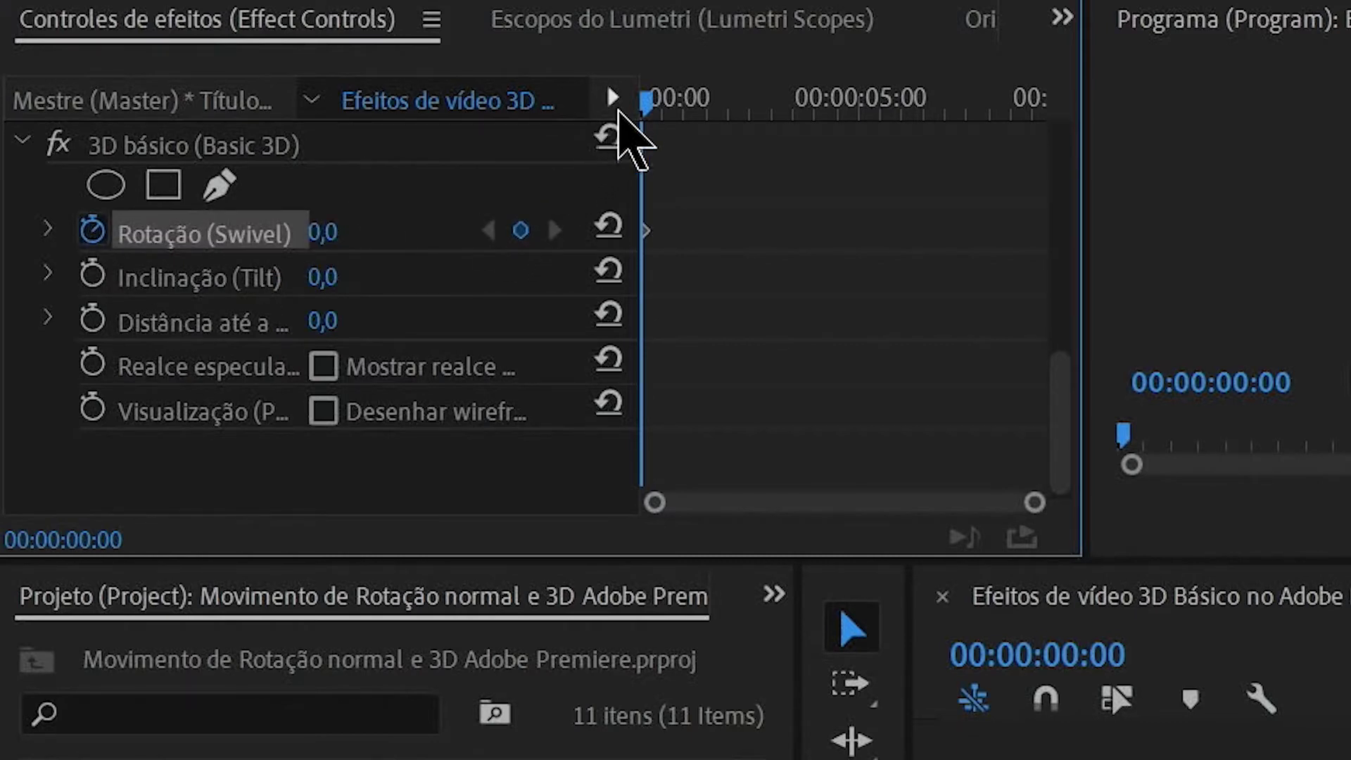
Set Swivel to 1x0,0° at 00:00:00:23, then return the playhead to the start
left_click_drag(643, 105, 672, 106)
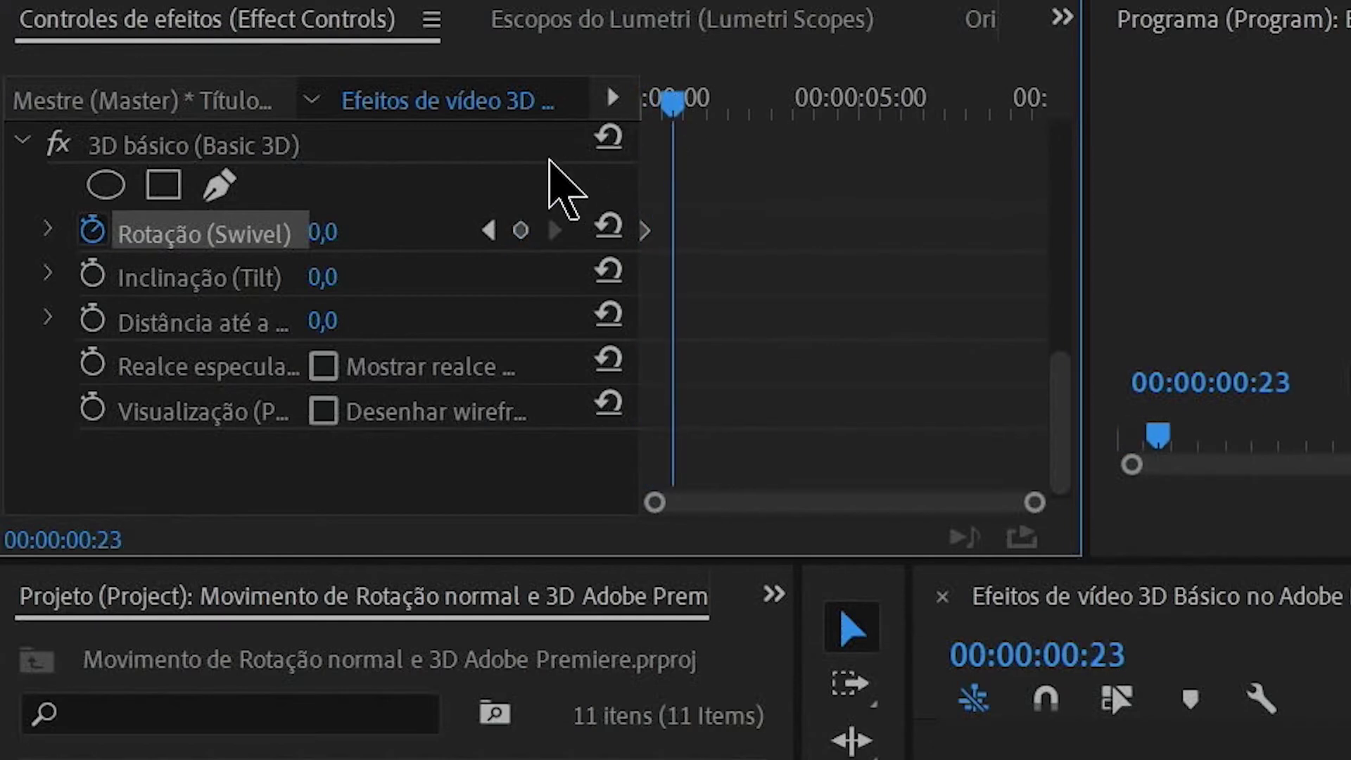
left_click_drag(316, 234, 368, 234)
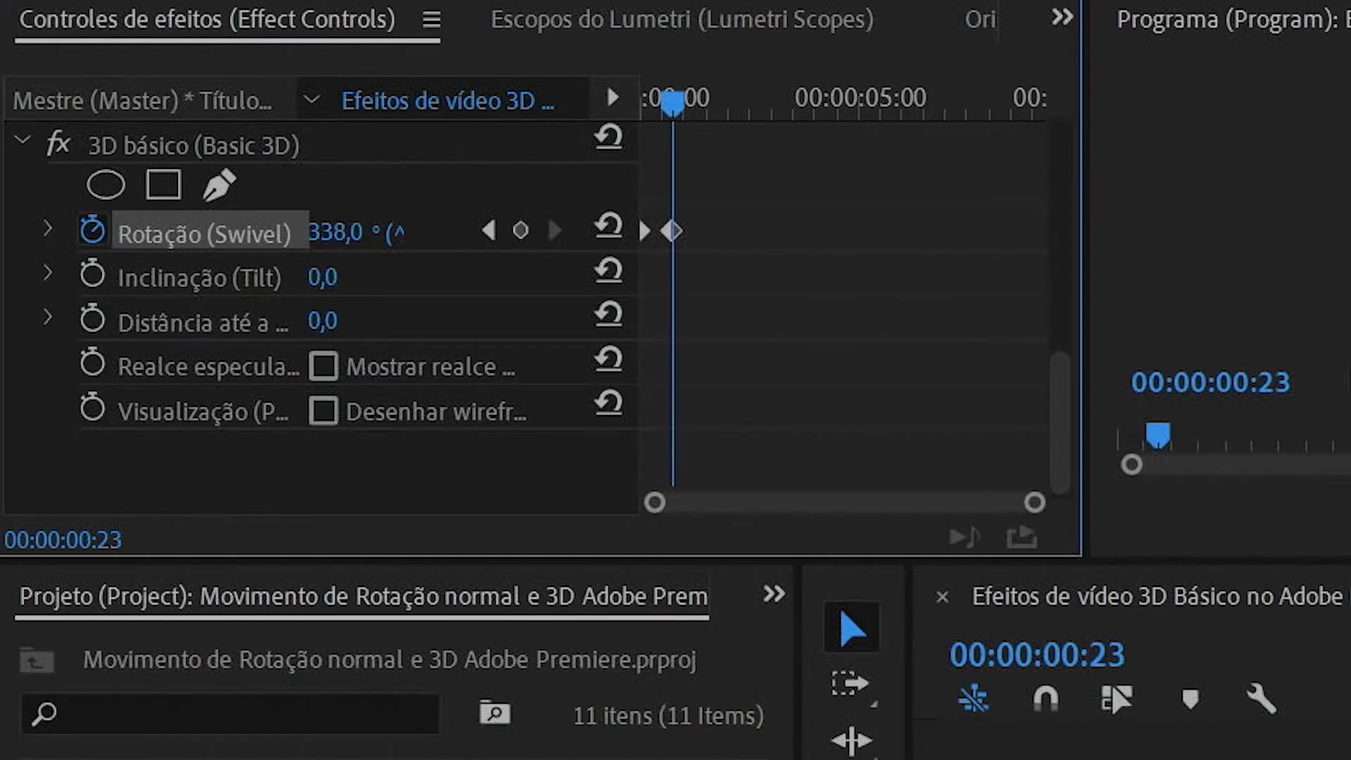
left_click_drag(352, 234, 352, 233)
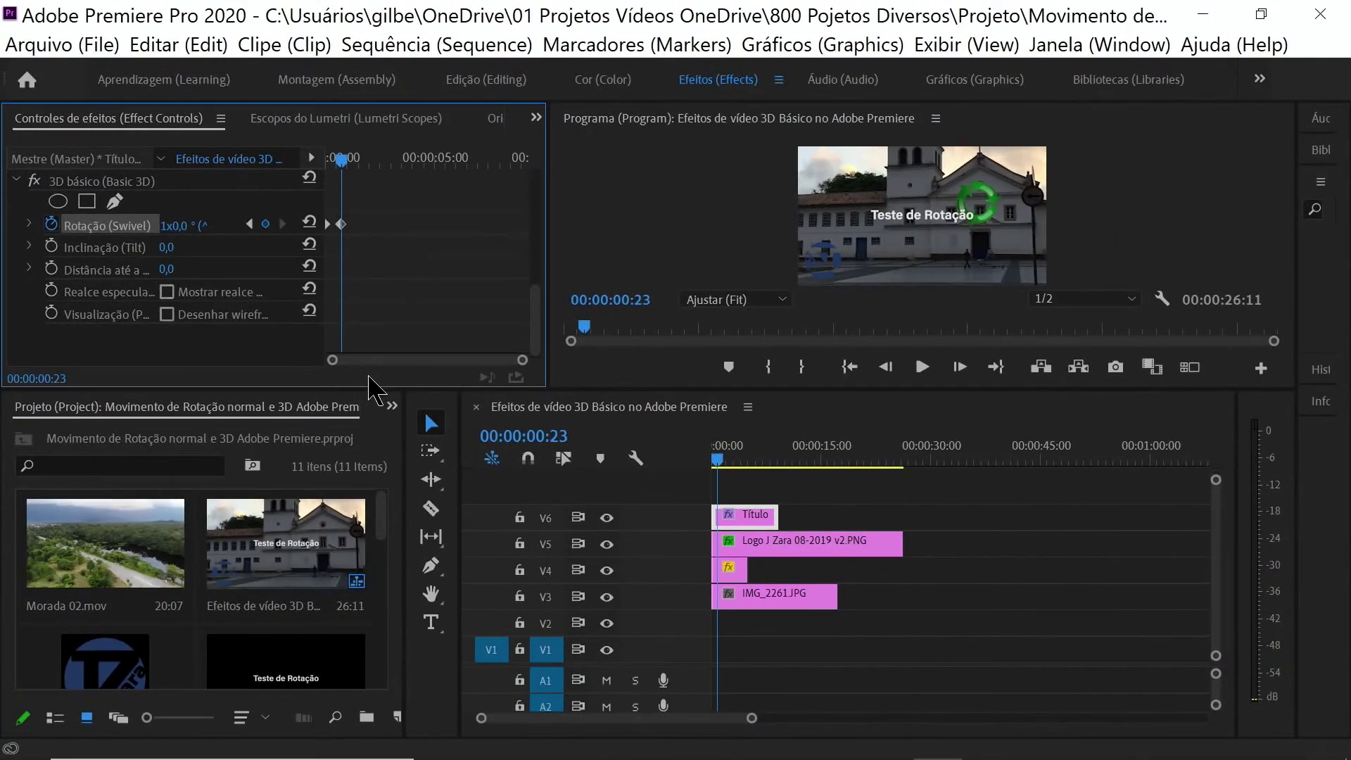
left_click_drag(720, 468, 709, 467)
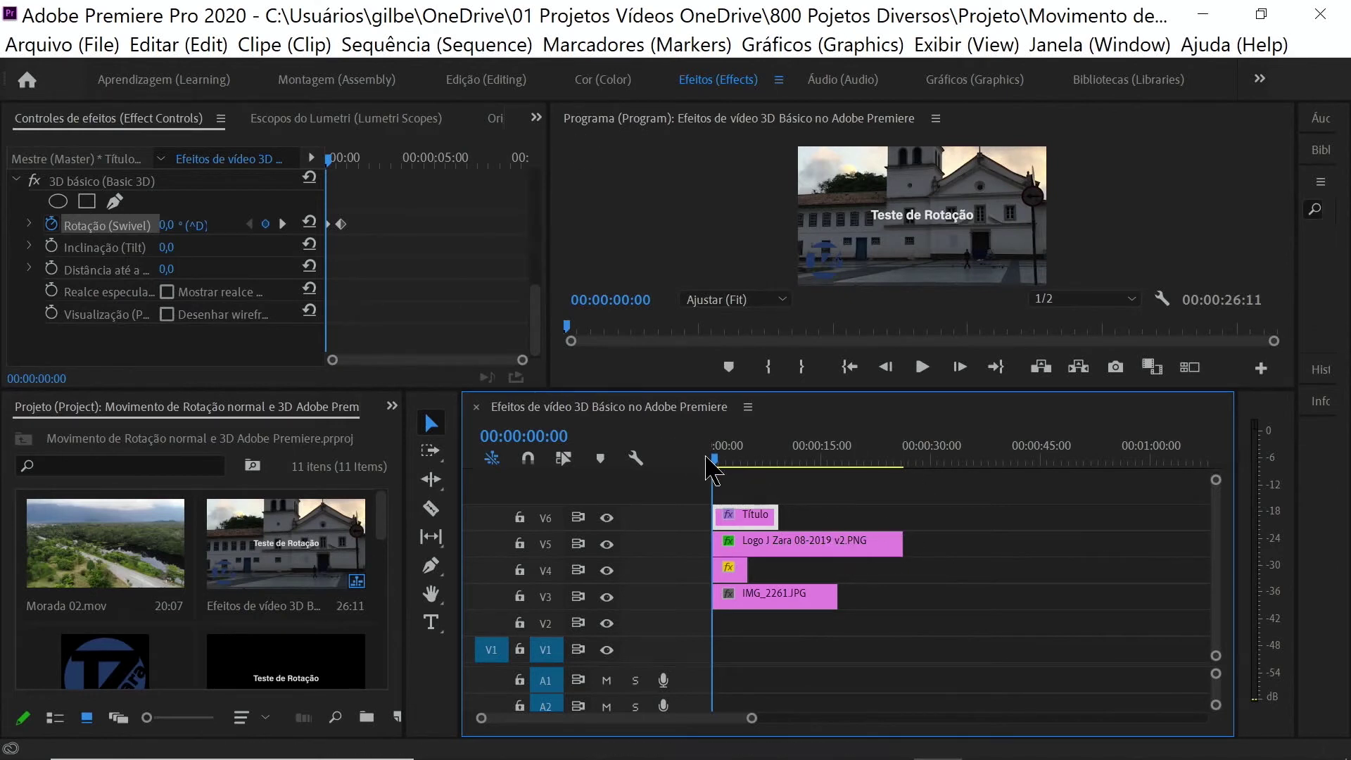
Preview the title's swivel, select the title clip, and lock track V6
left_click_drag(712, 468, 736, 465)
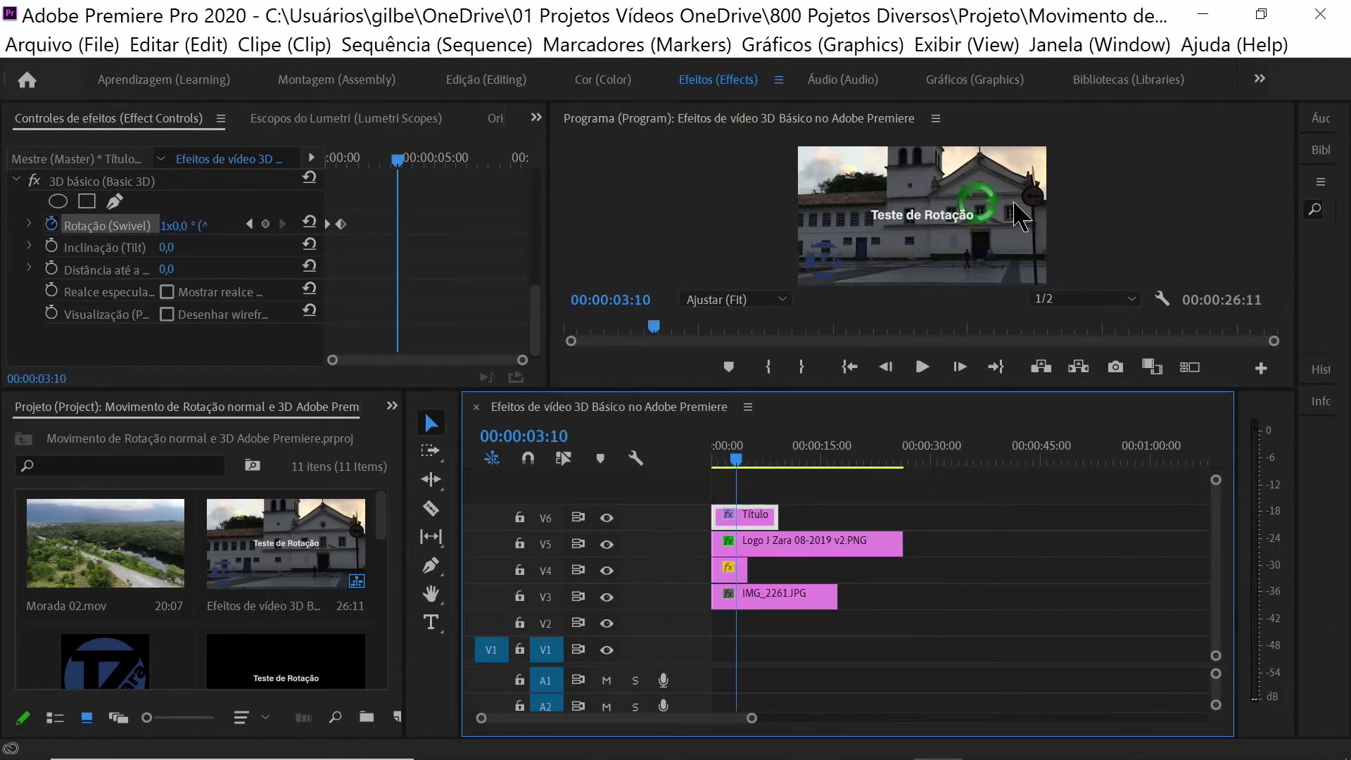
left_click(992, 209)
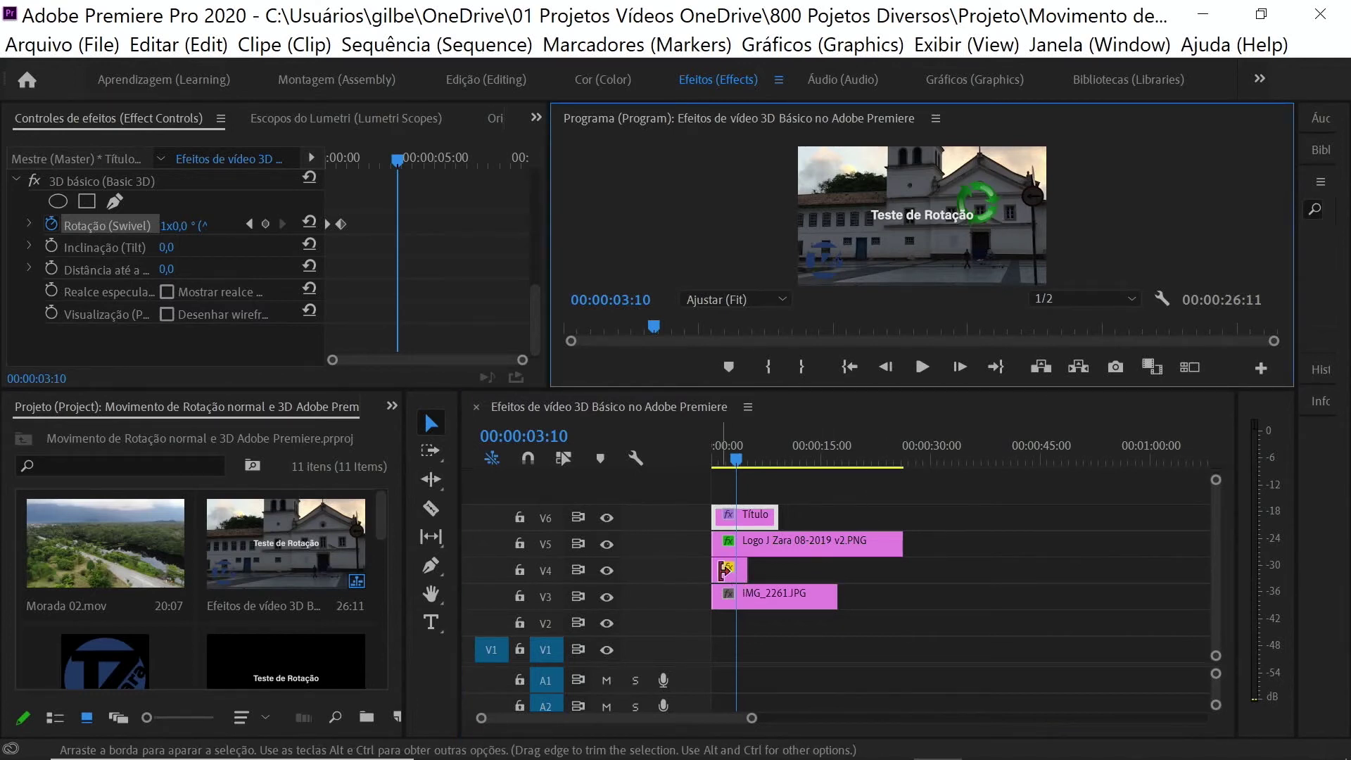
left_click(725, 572)
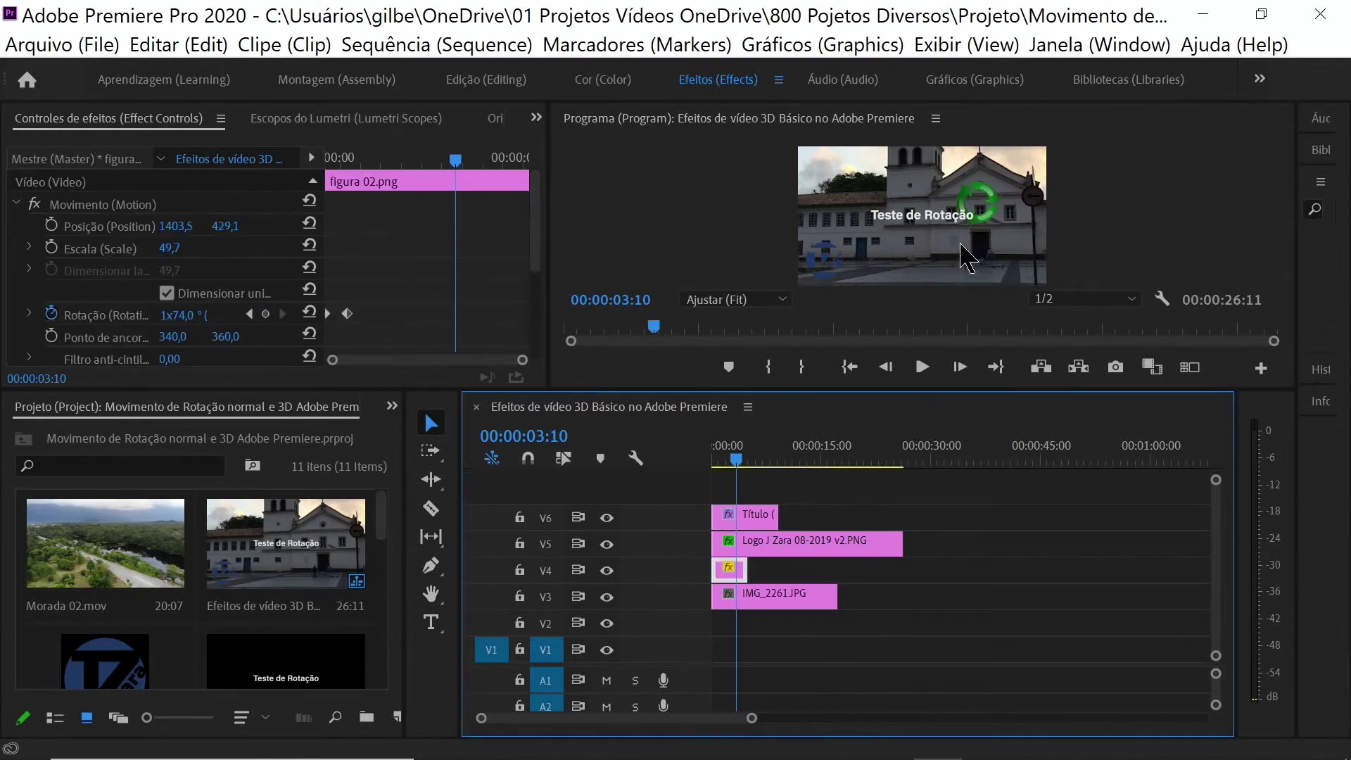
left_click(991, 216)
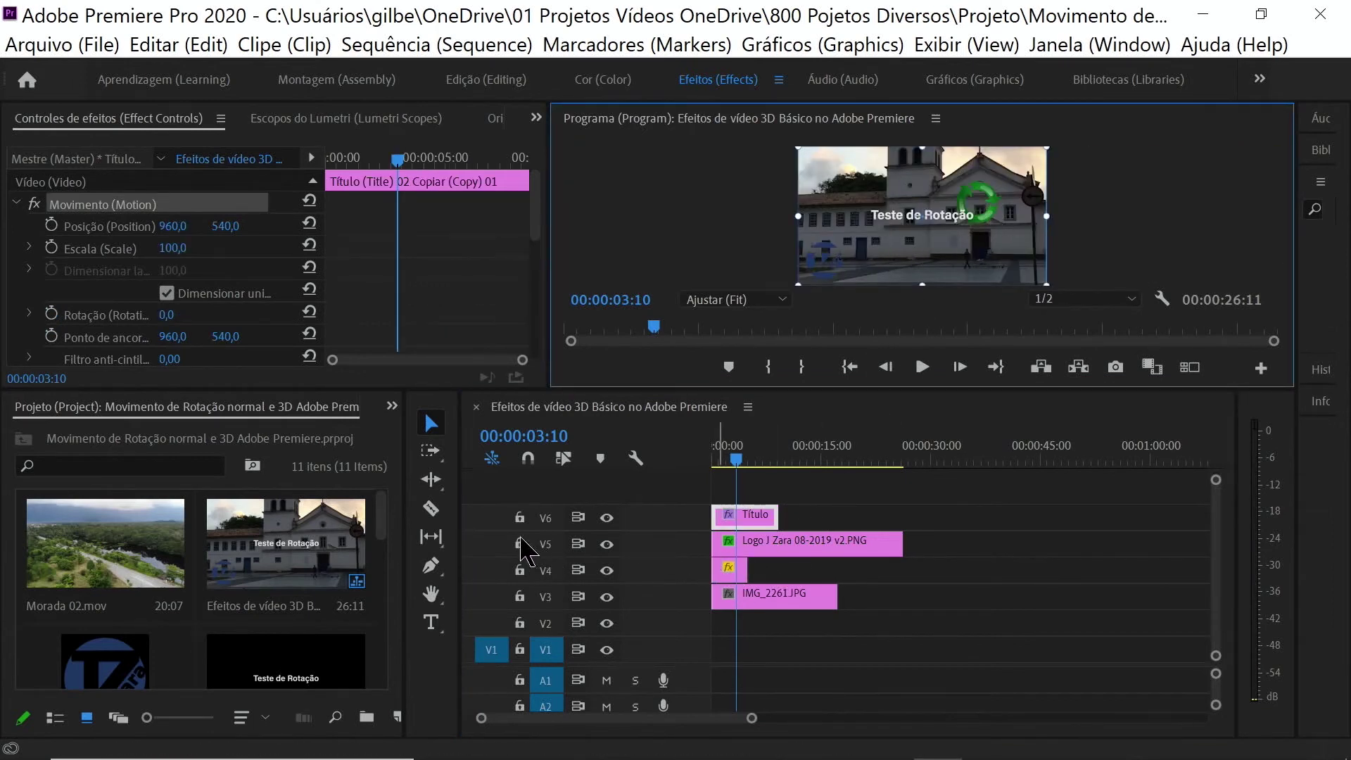
left_click(519, 517)
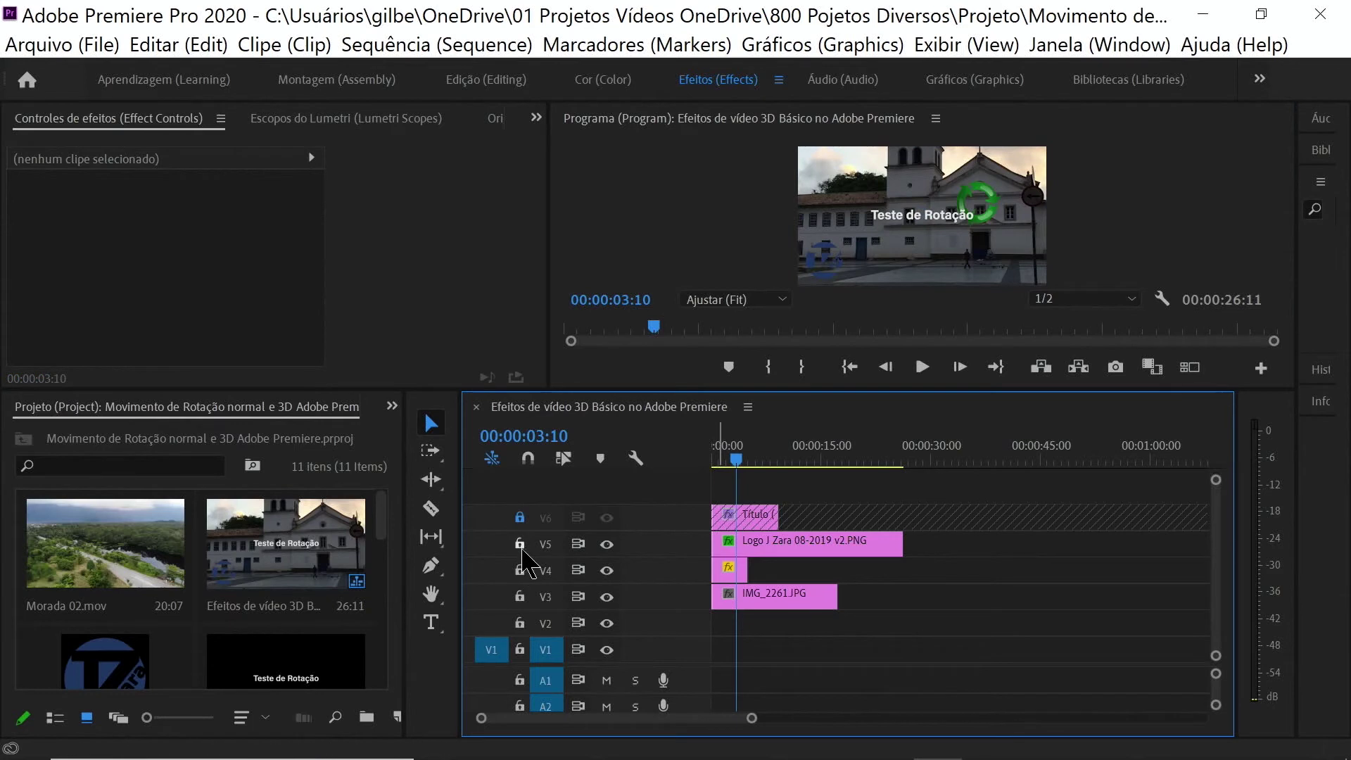
Lock V5 and V3, and move the recycle icon to 1634,0 / 286,4 at scale 41,6
left_click(519, 545)
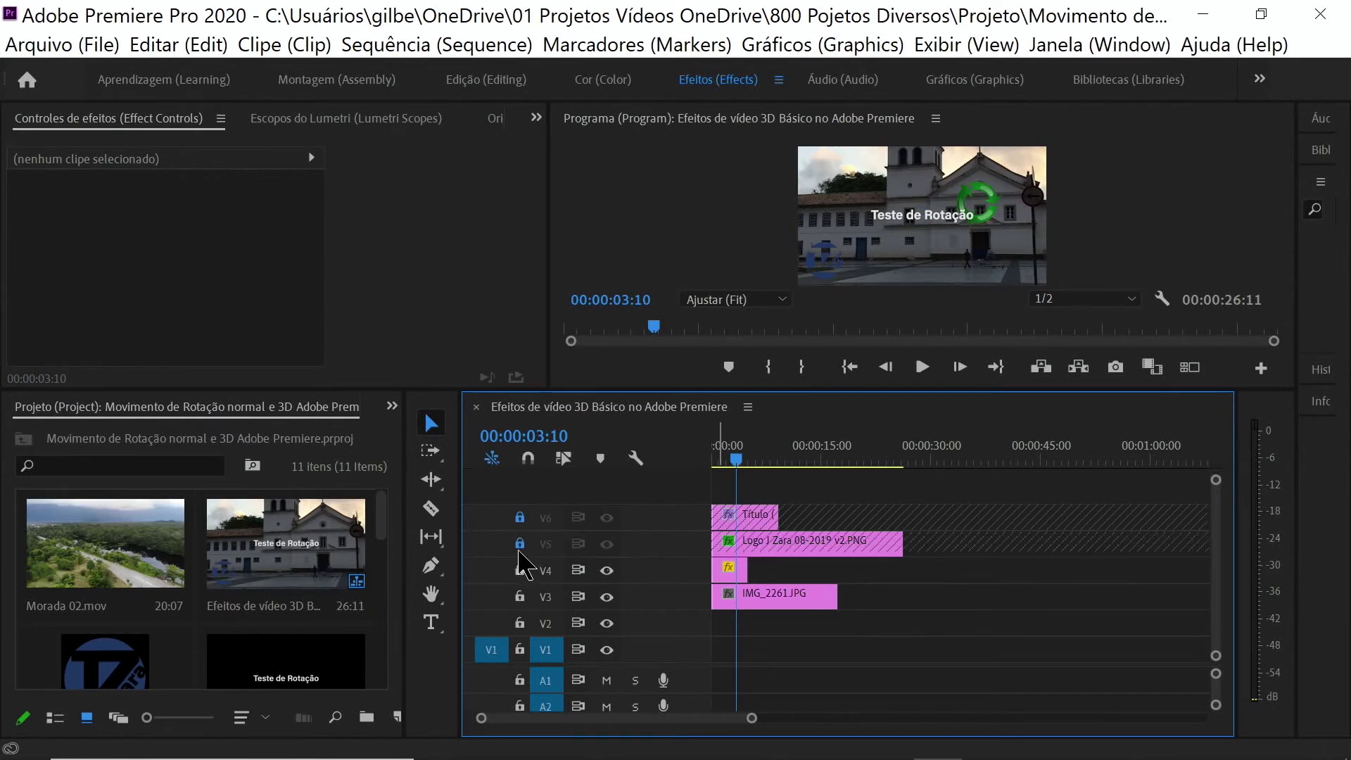
left_click(519, 597)
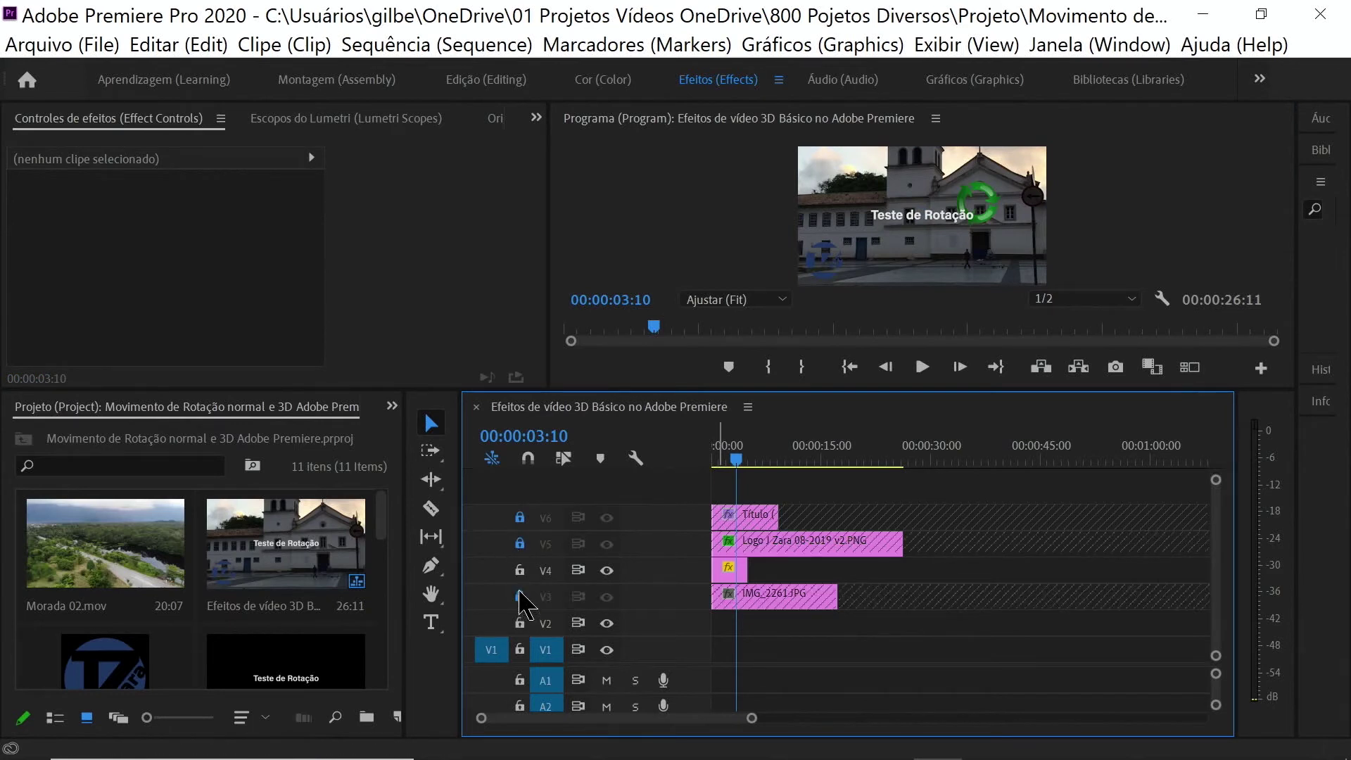
left_click(725, 570)
left_click(968, 202)
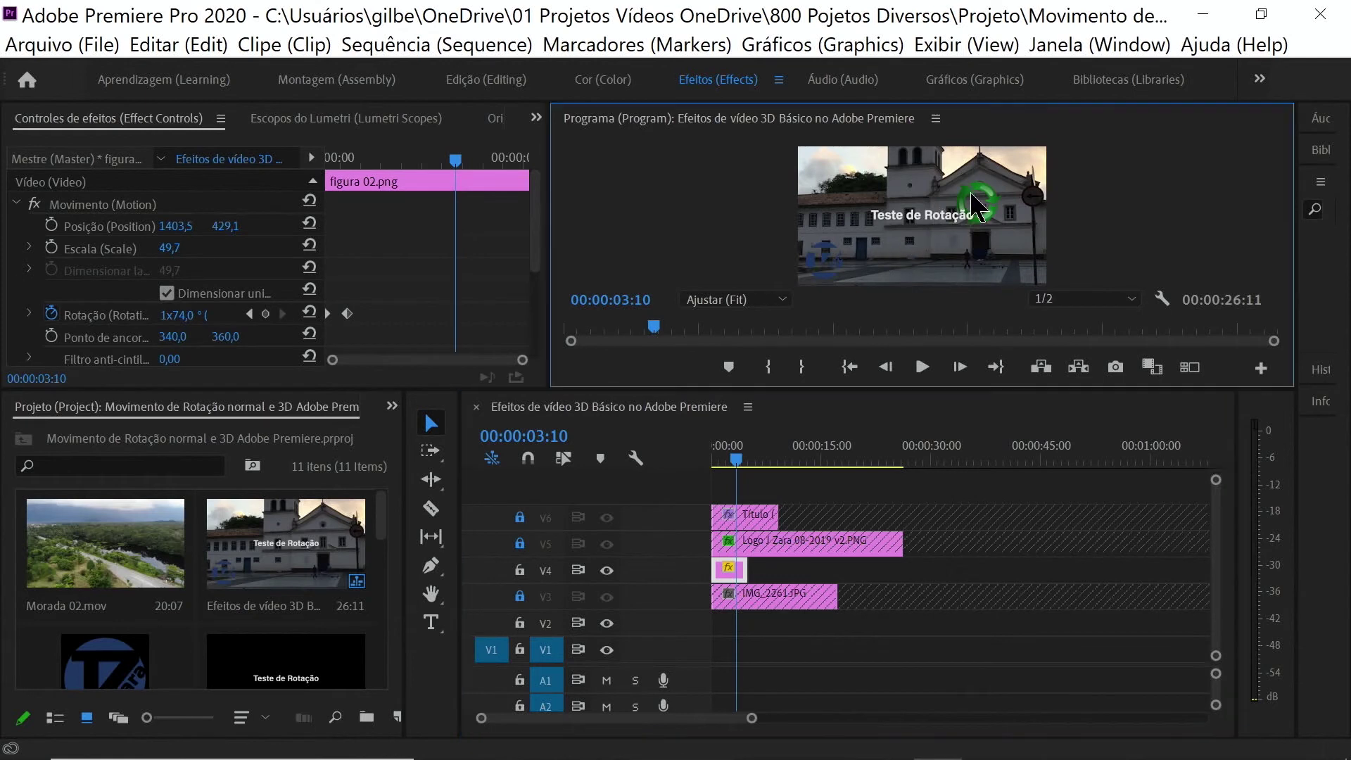
left_click_drag(980, 204, 1009, 185)
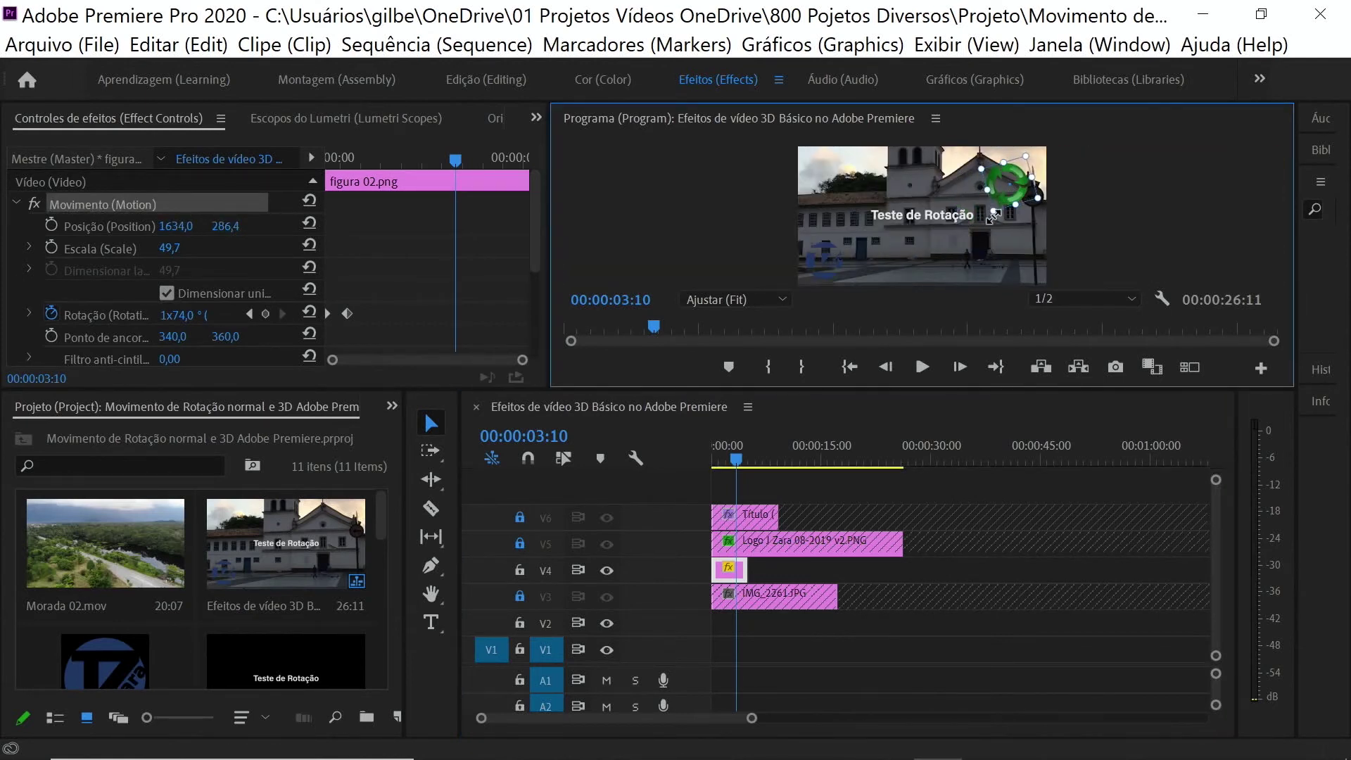
left_click_drag(992, 215, 978, 224)
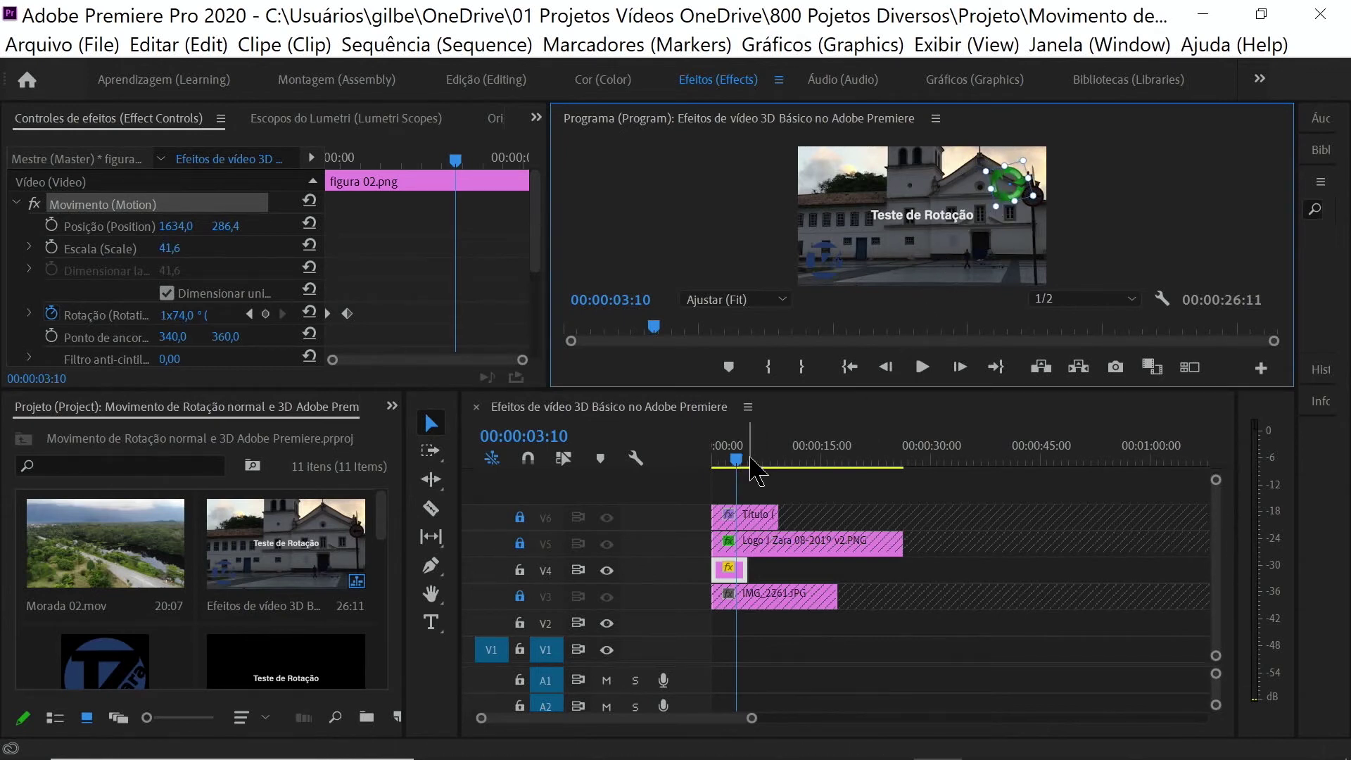
left_click_drag(742, 466, 713, 468)
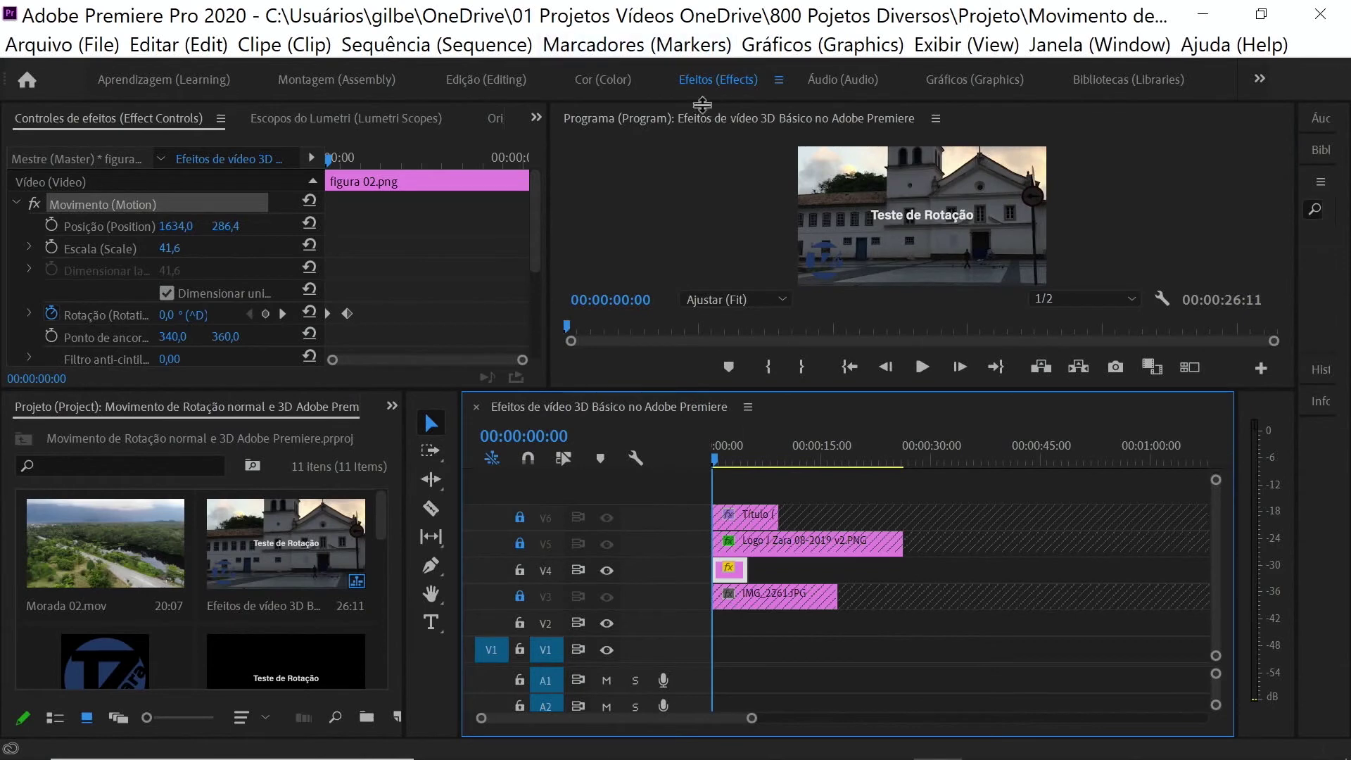
left_click(697, 127)
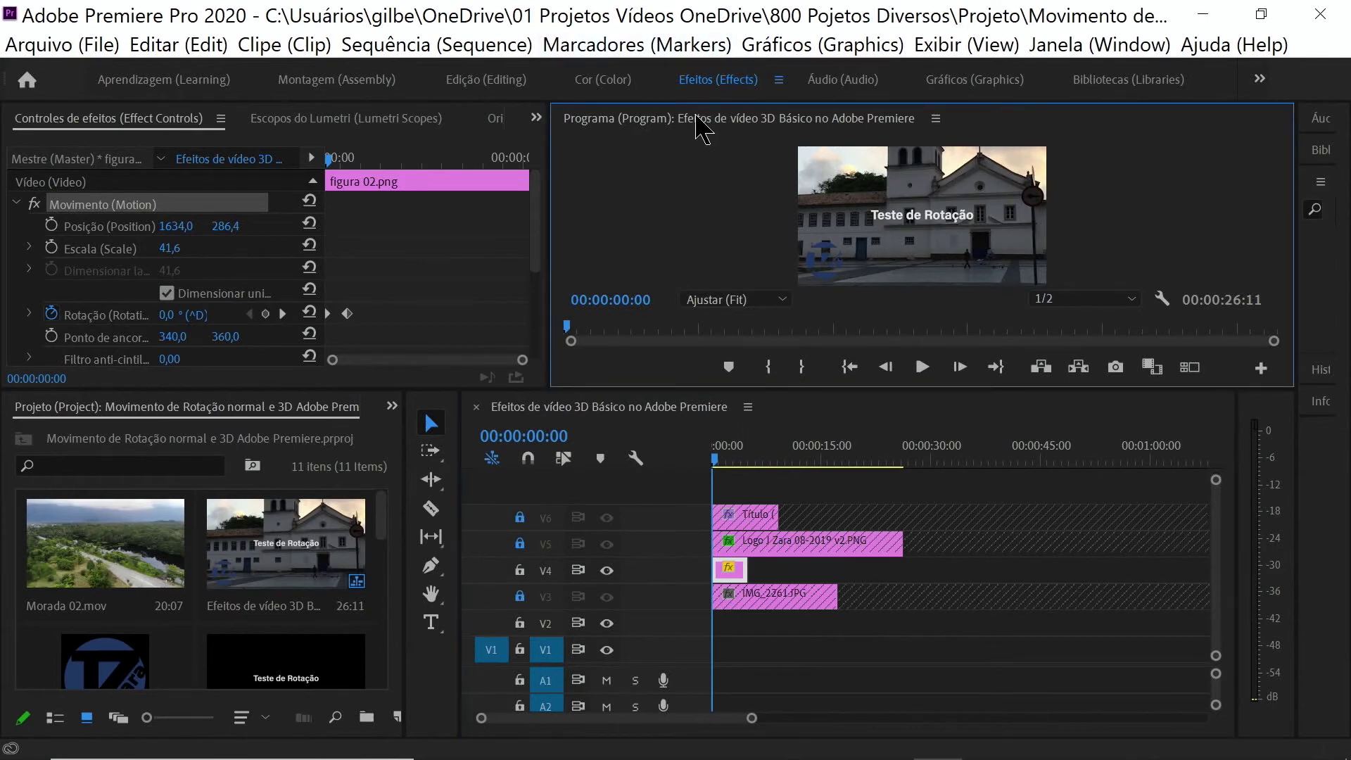
key("grave")
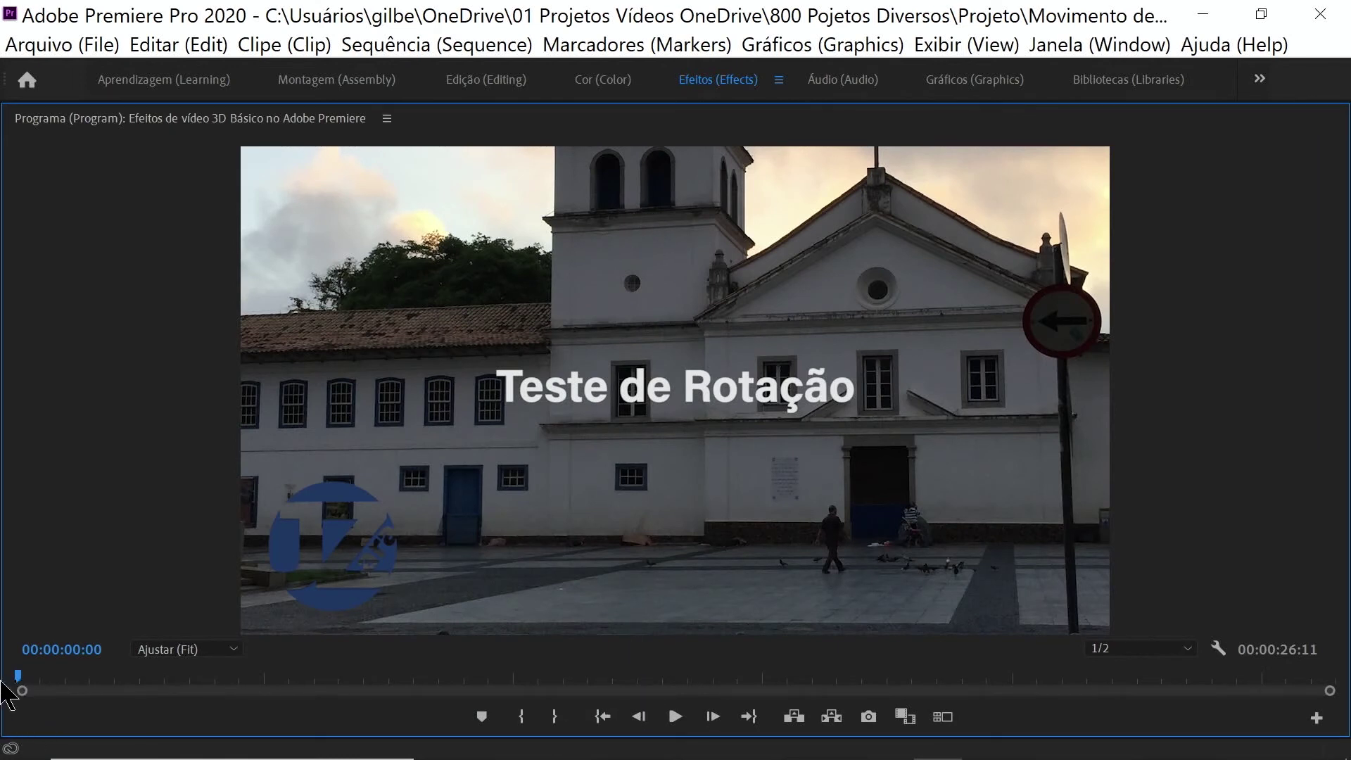
mouse_move(648, 757)
left_click(672, 717)
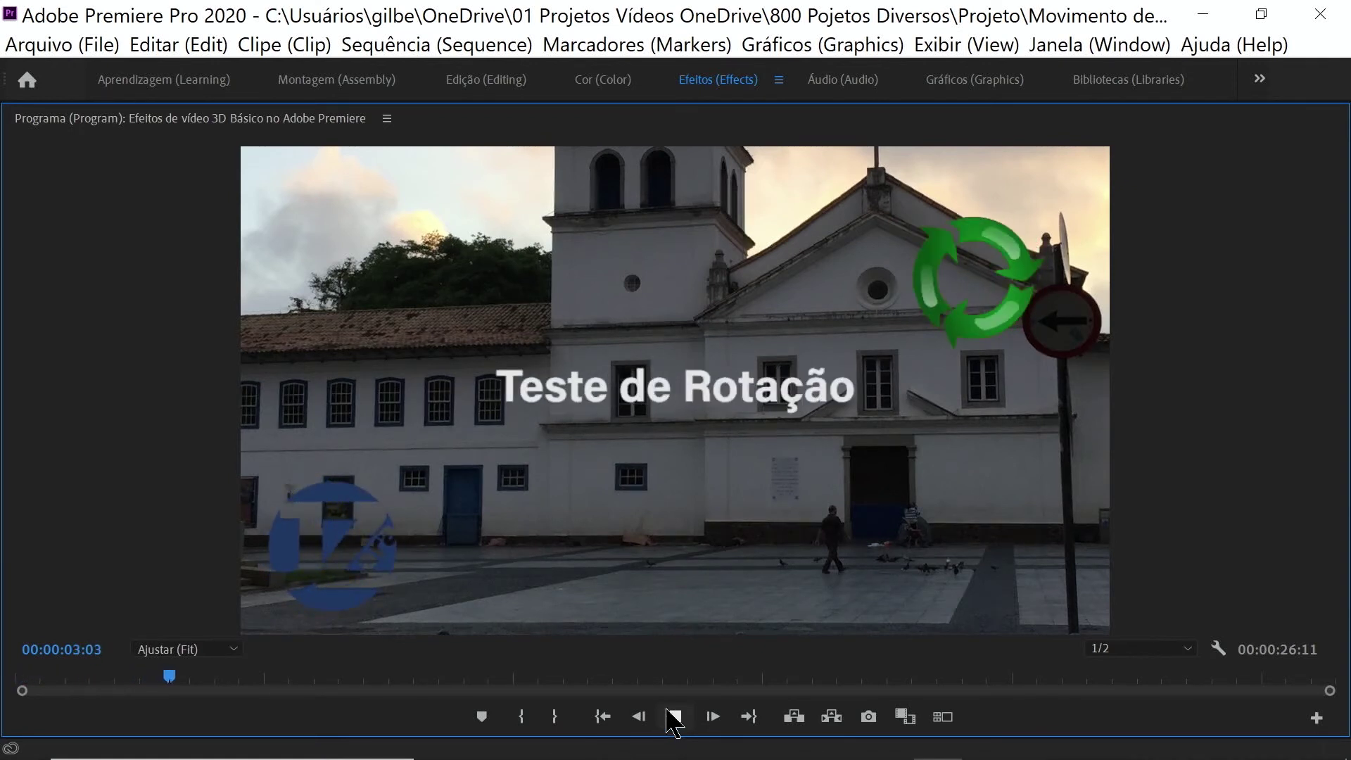
double_click(240, 126)
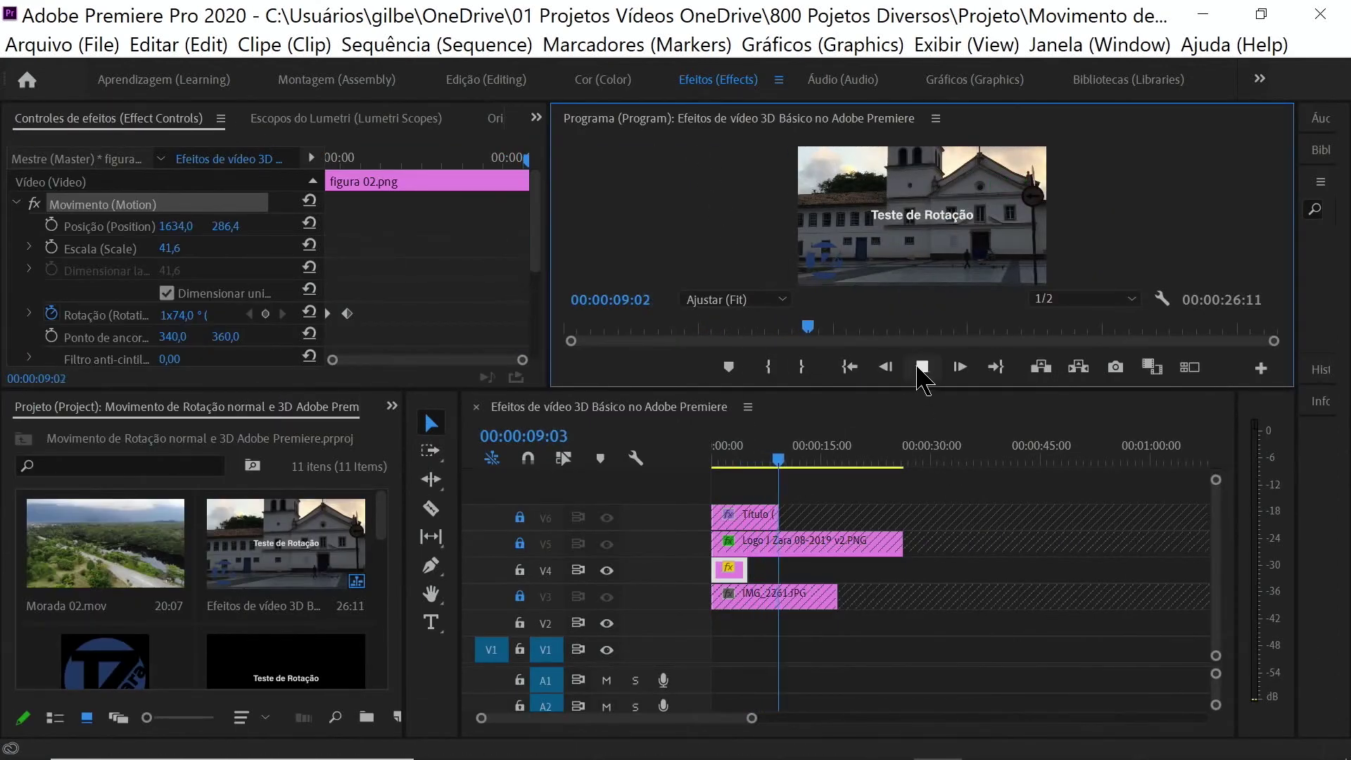
Stop playback and unlock tracks V6, V5 and V3
left_click(922, 367)
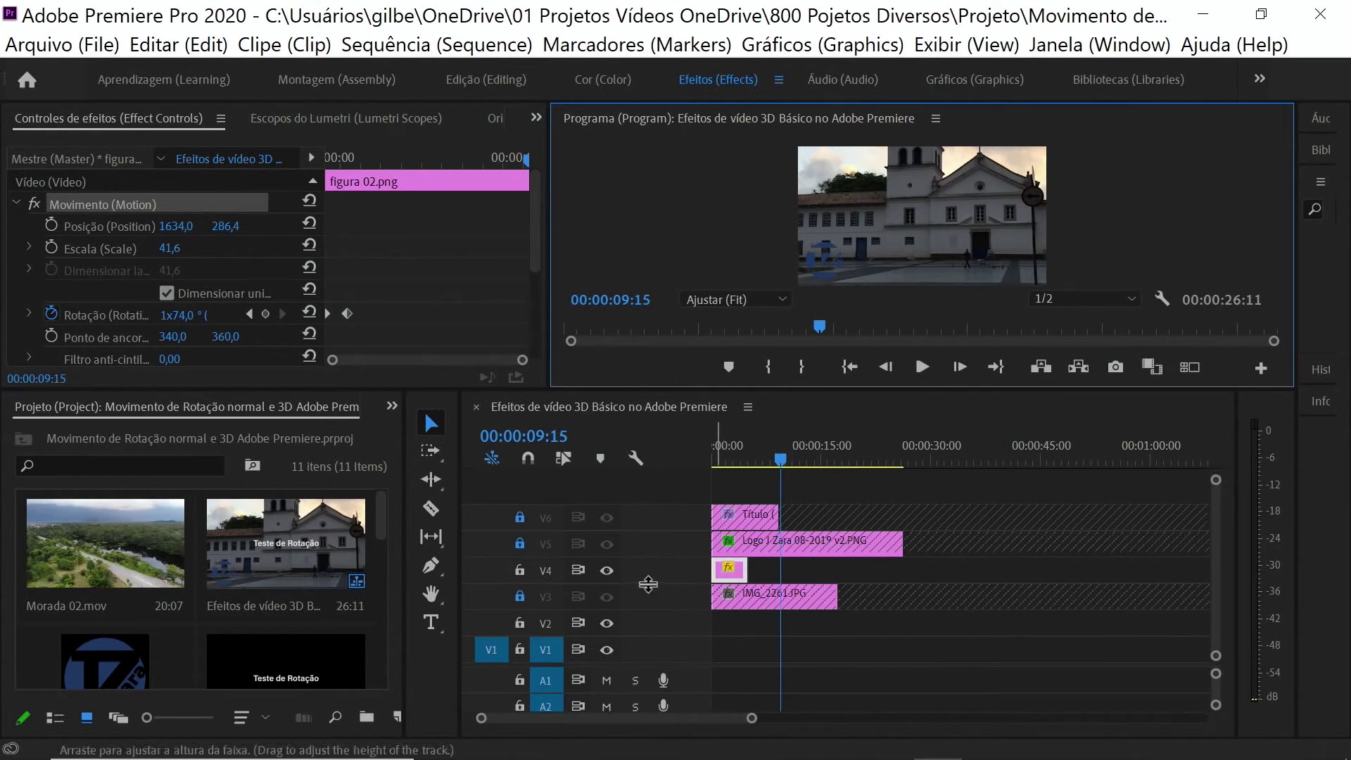
left_click(519, 543)
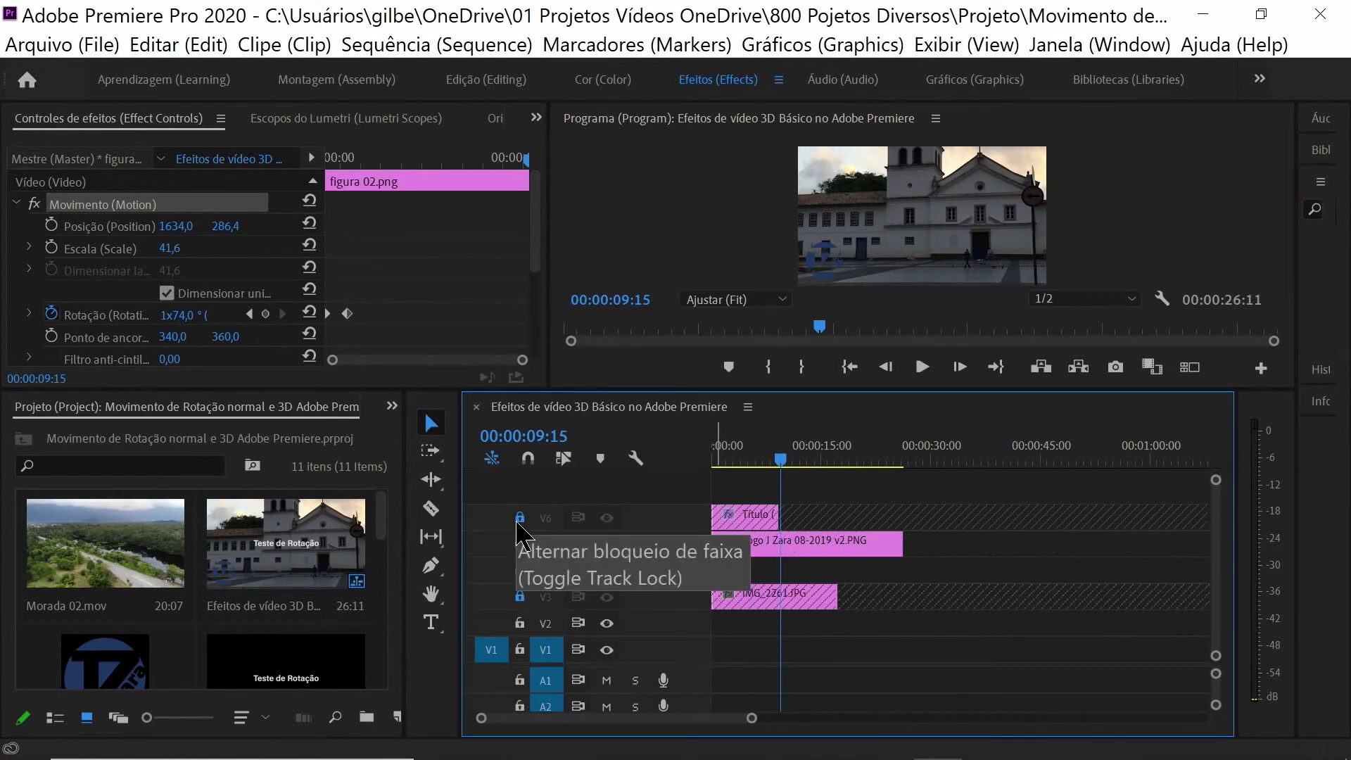
left_click(519, 517)
left_click(520, 598)
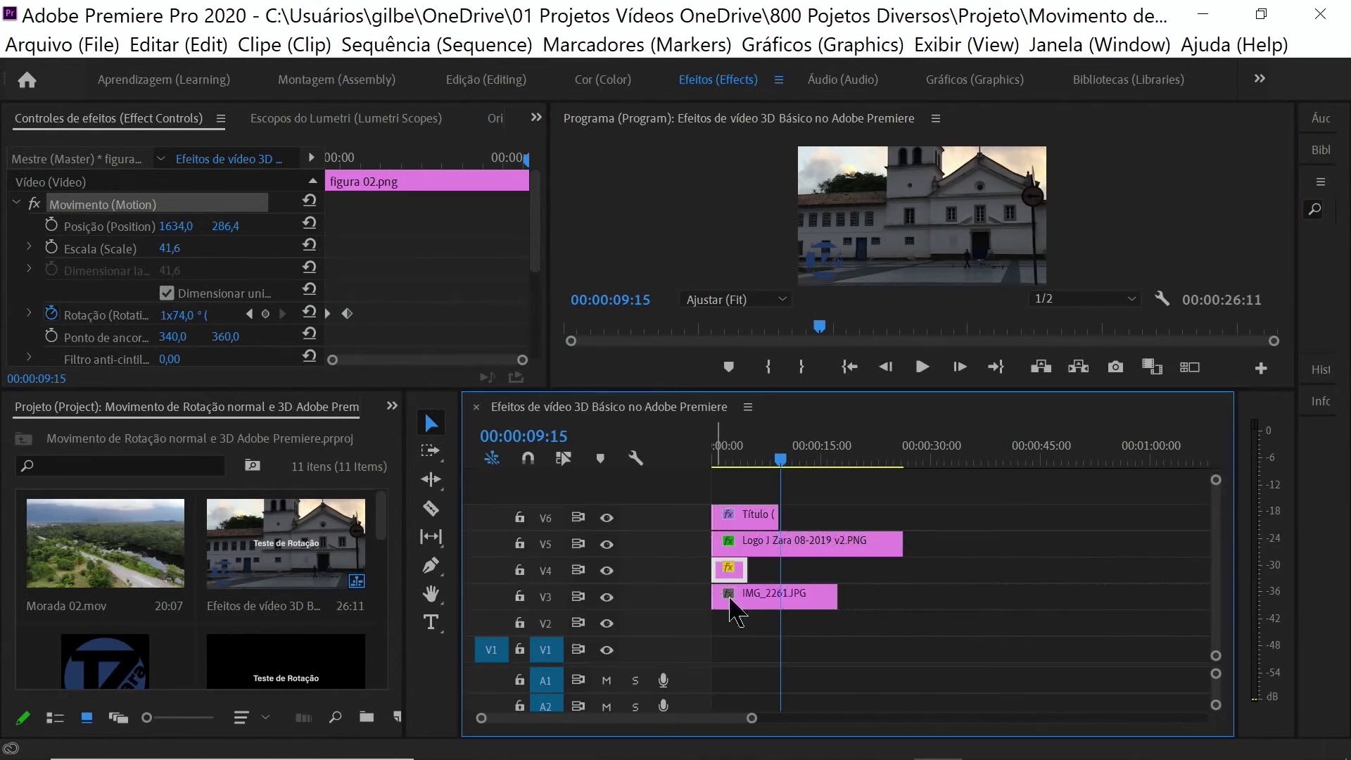
Drag the title's full-turn Swivel keyframe later, to about 00:00:02:21
left_click(747, 524)
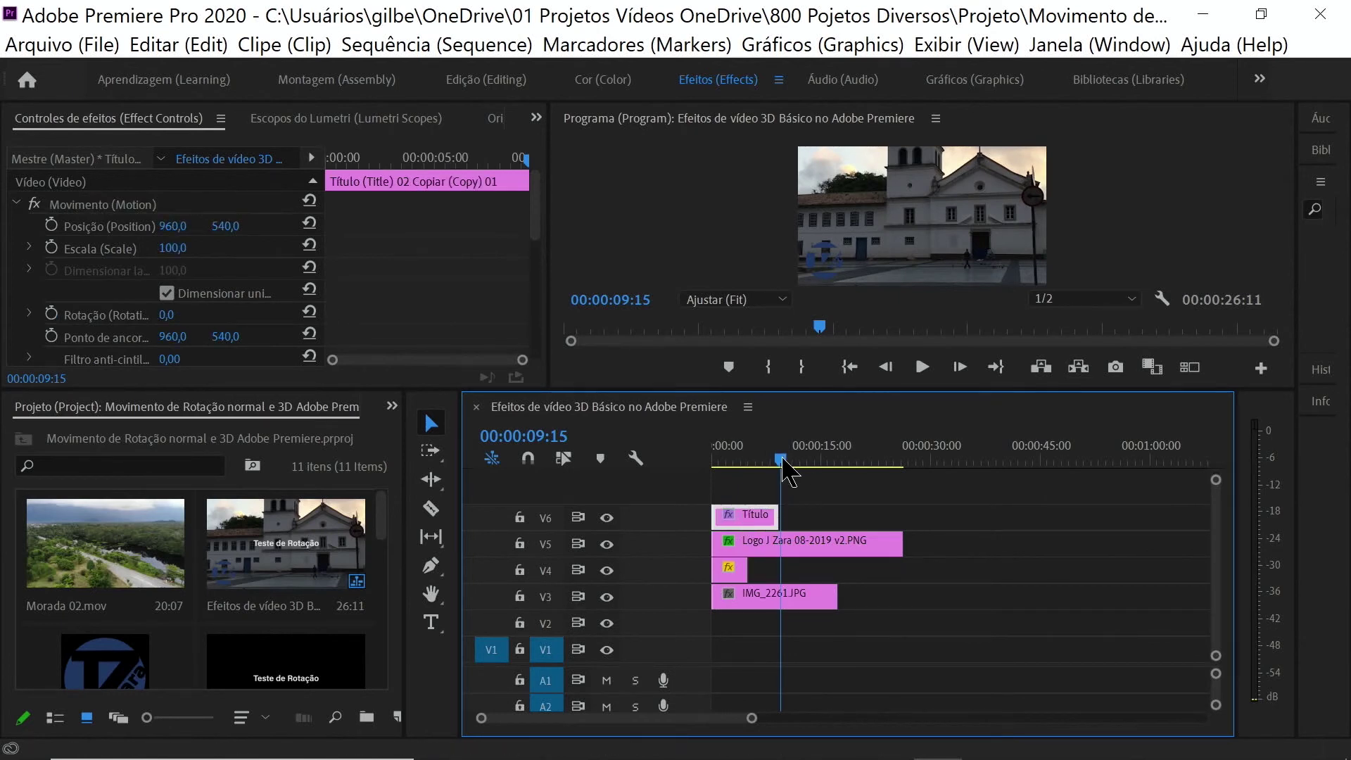
left_click(757, 466)
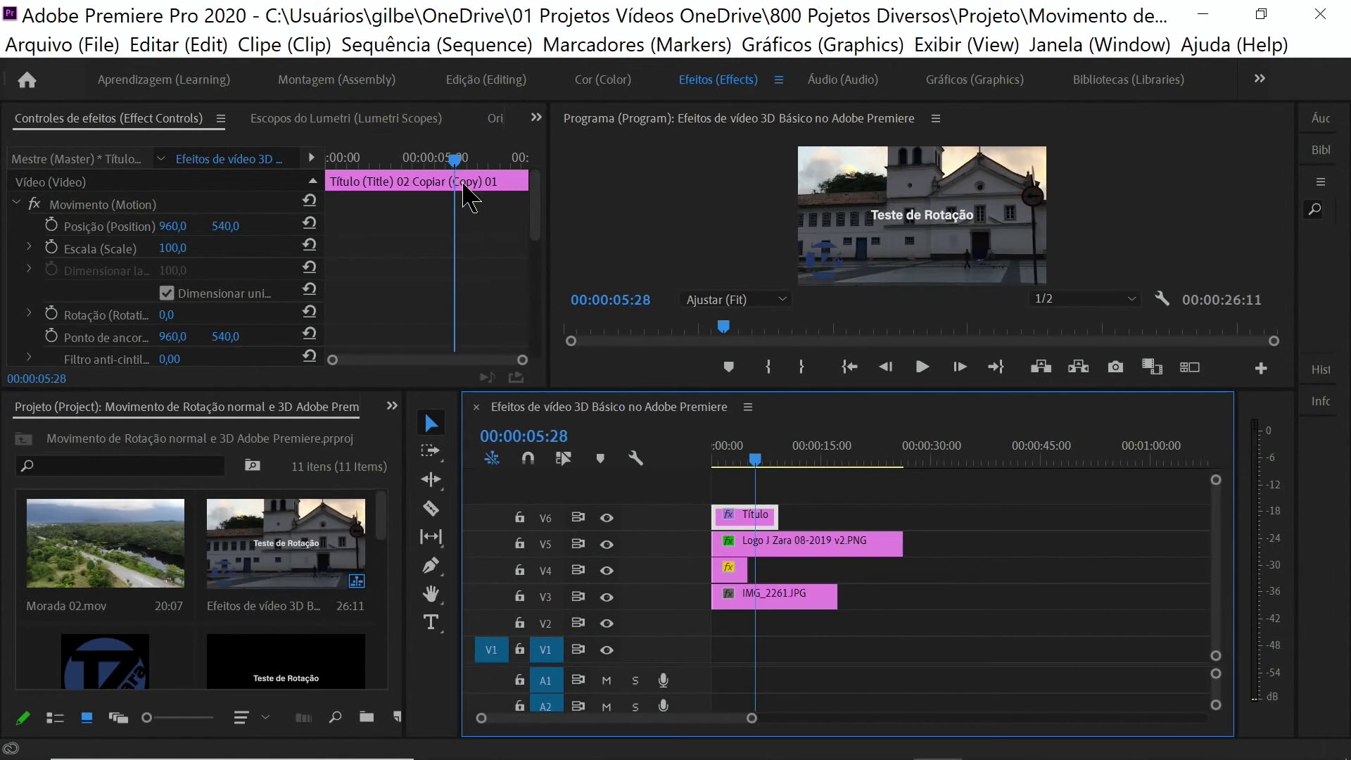
left_click_drag(533, 211, 516, 361)
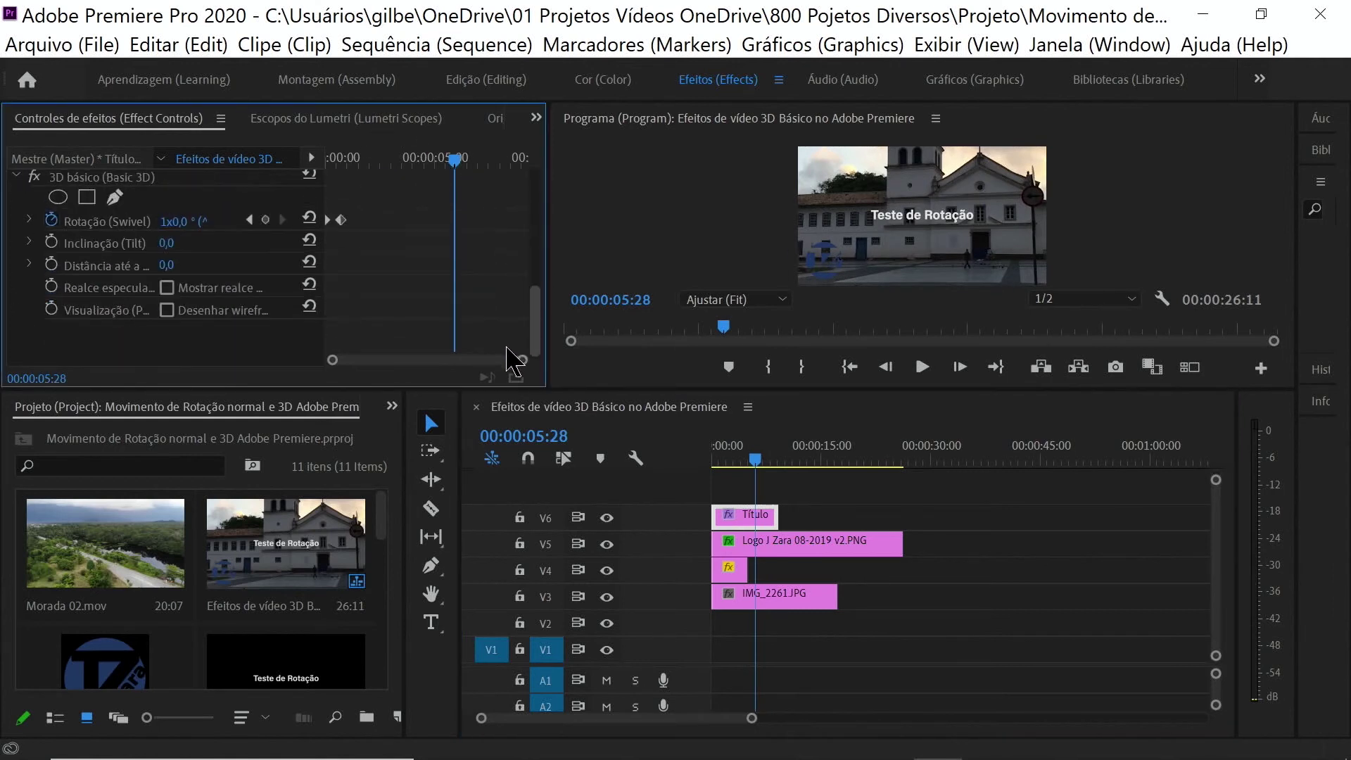
left_click_drag(342, 220, 391, 226)
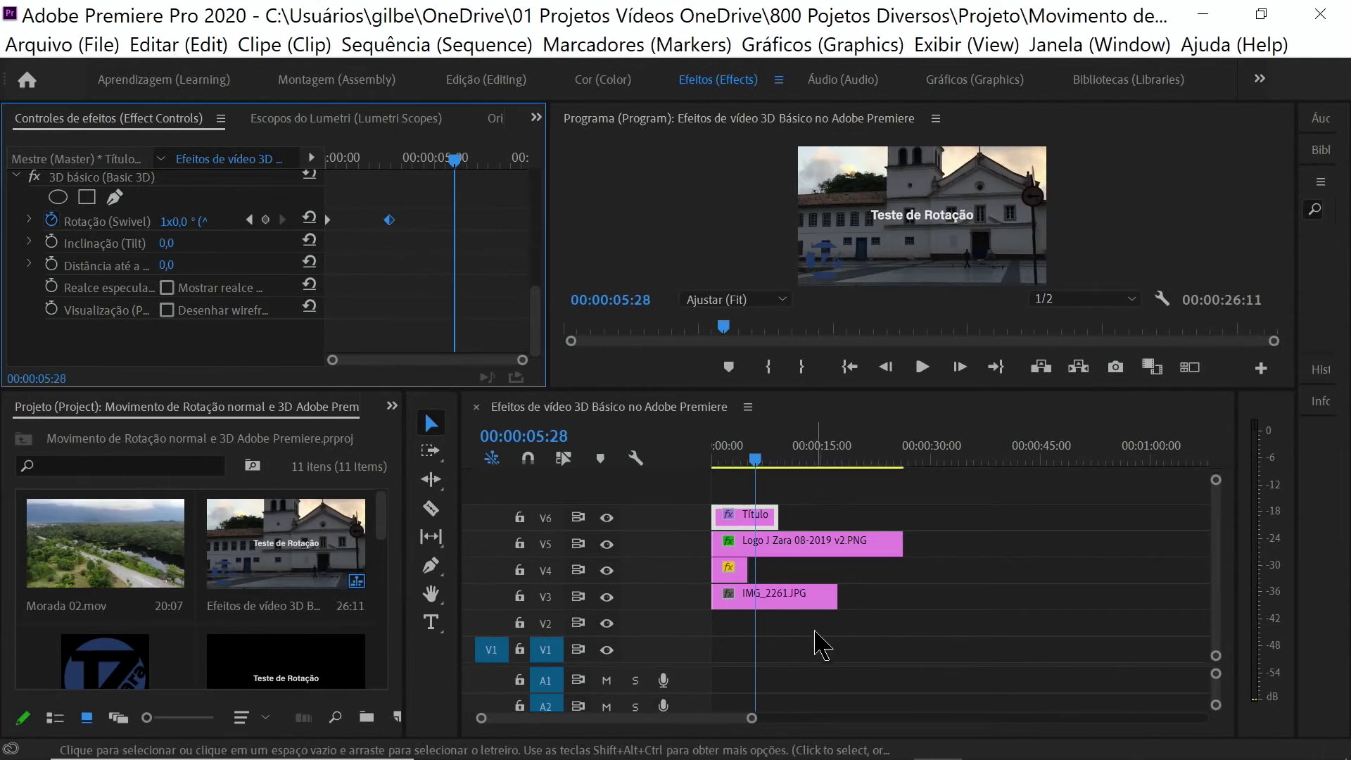
left_click(808, 554)
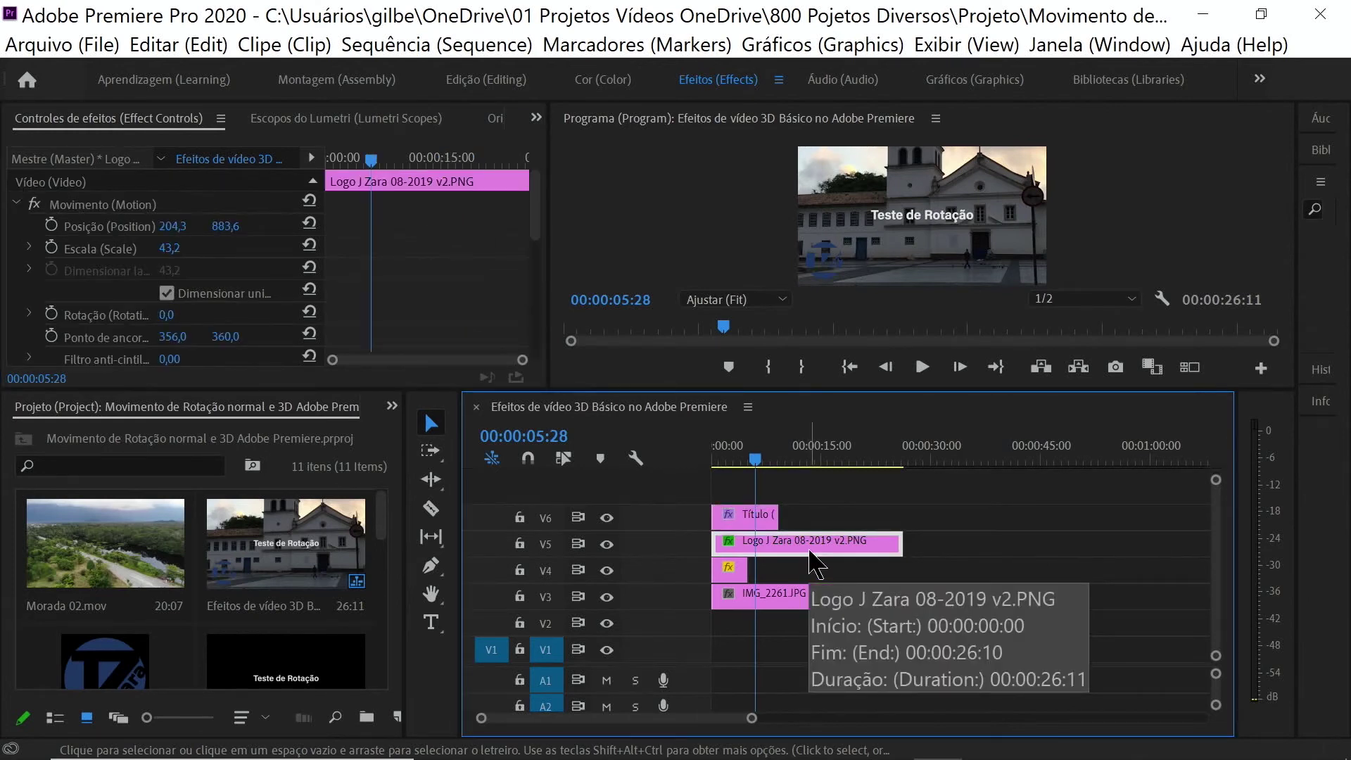
left_click_drag(536, 235, 519, 394)
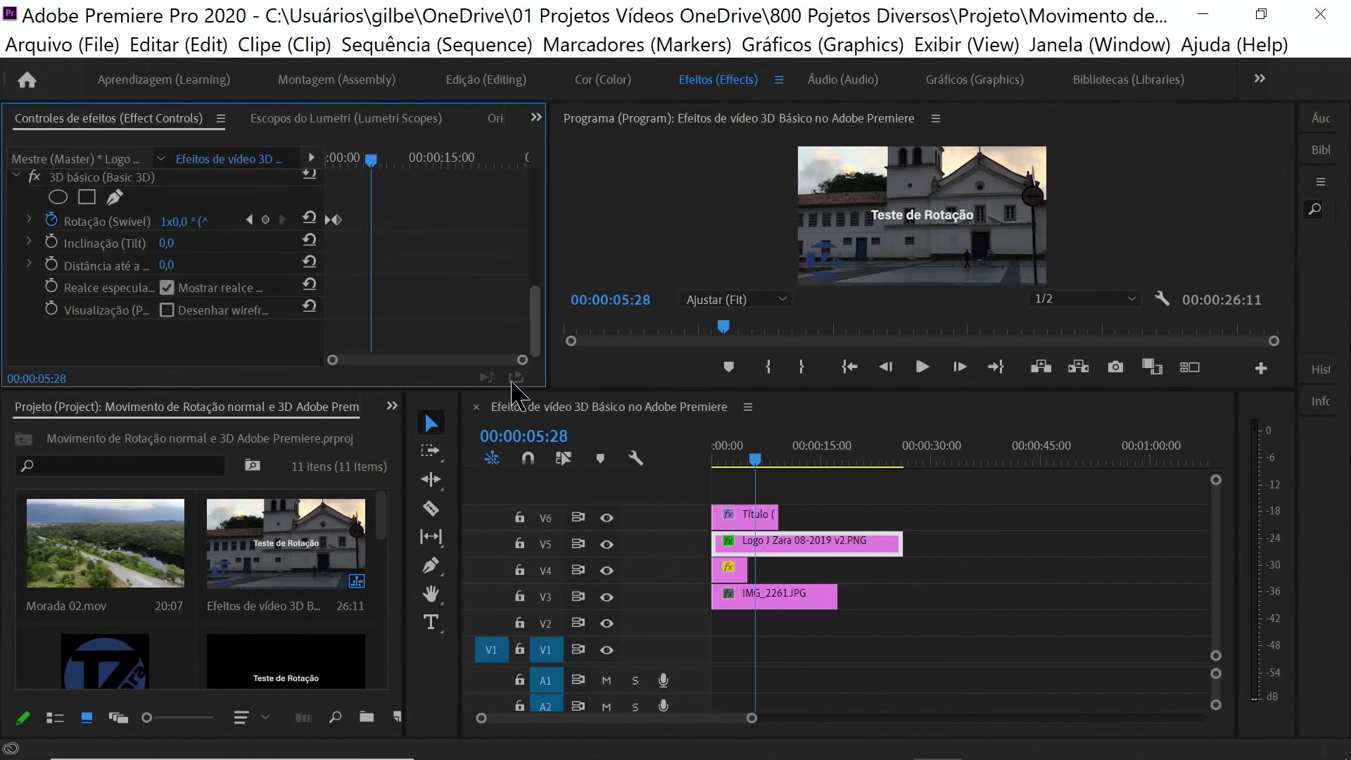
Shift the logo's Swivel and the icon's 1x74,0° Rotation end keyframes later, then return to 00:00:00:00
left_click_drag(335, 221, 355, 221)
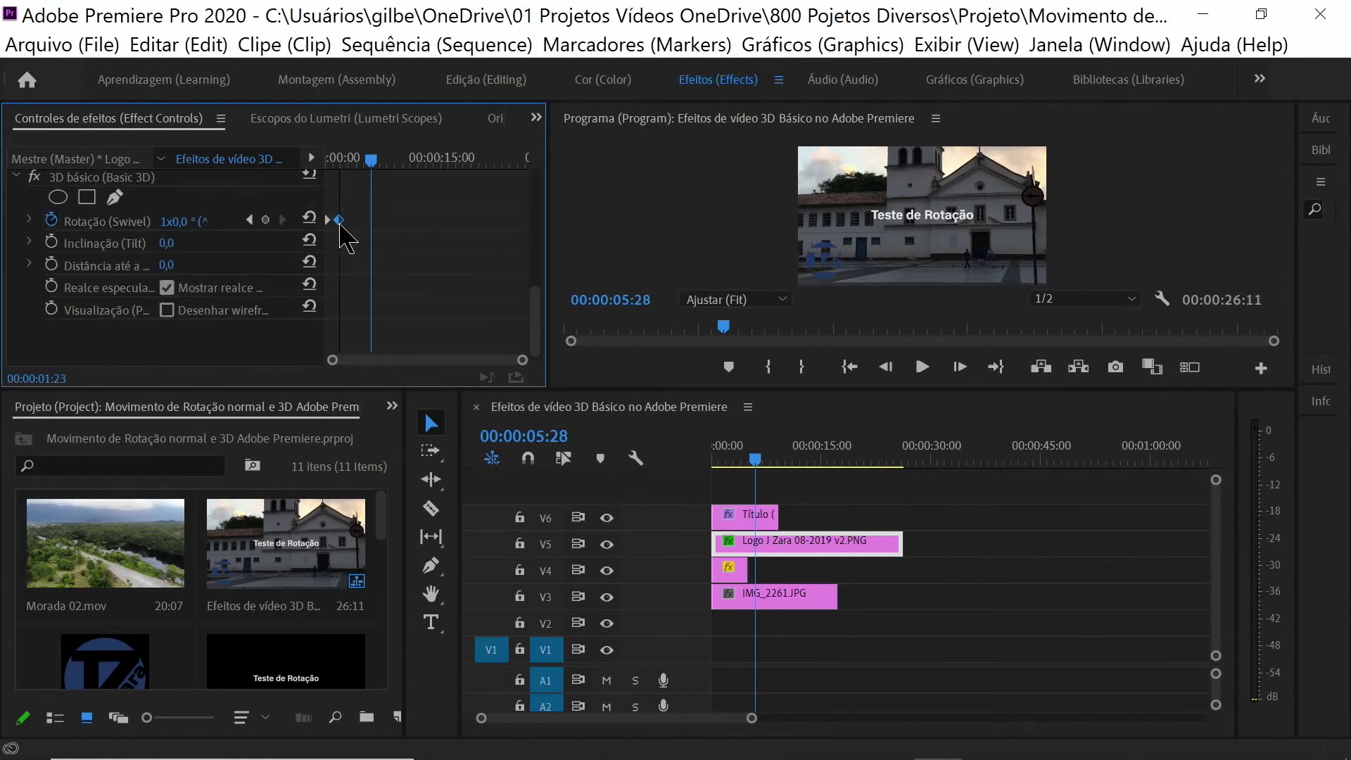
left_click(732, 572)
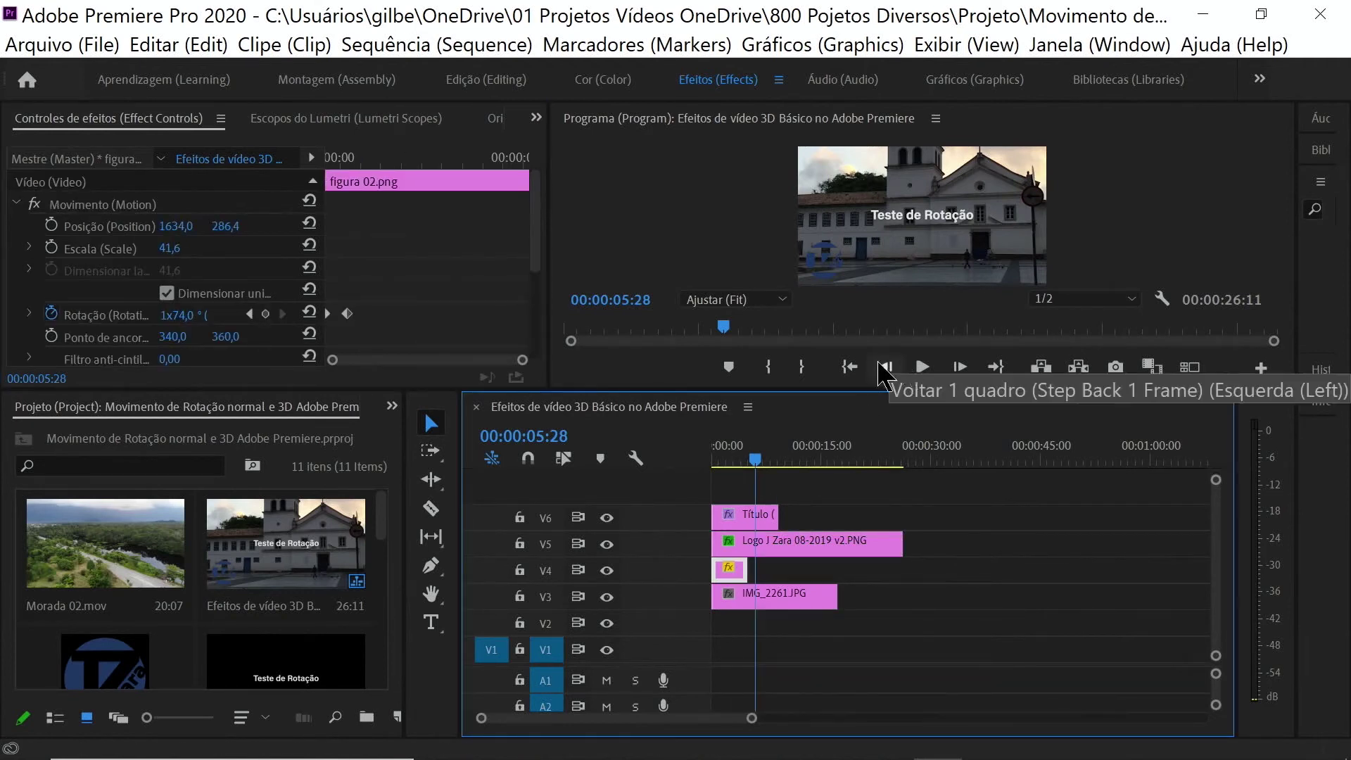
left_click_drag(347, 313, 360, 313)
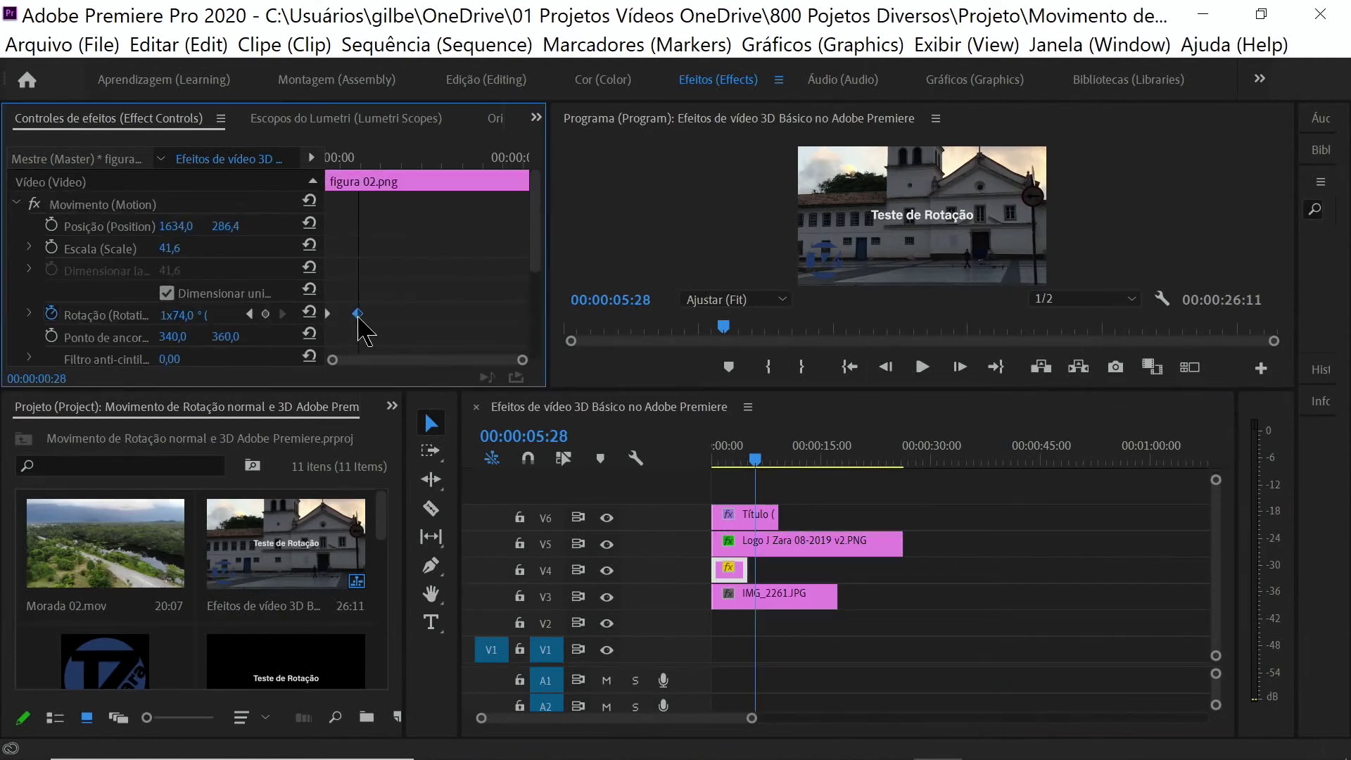
left_click(753, 459)
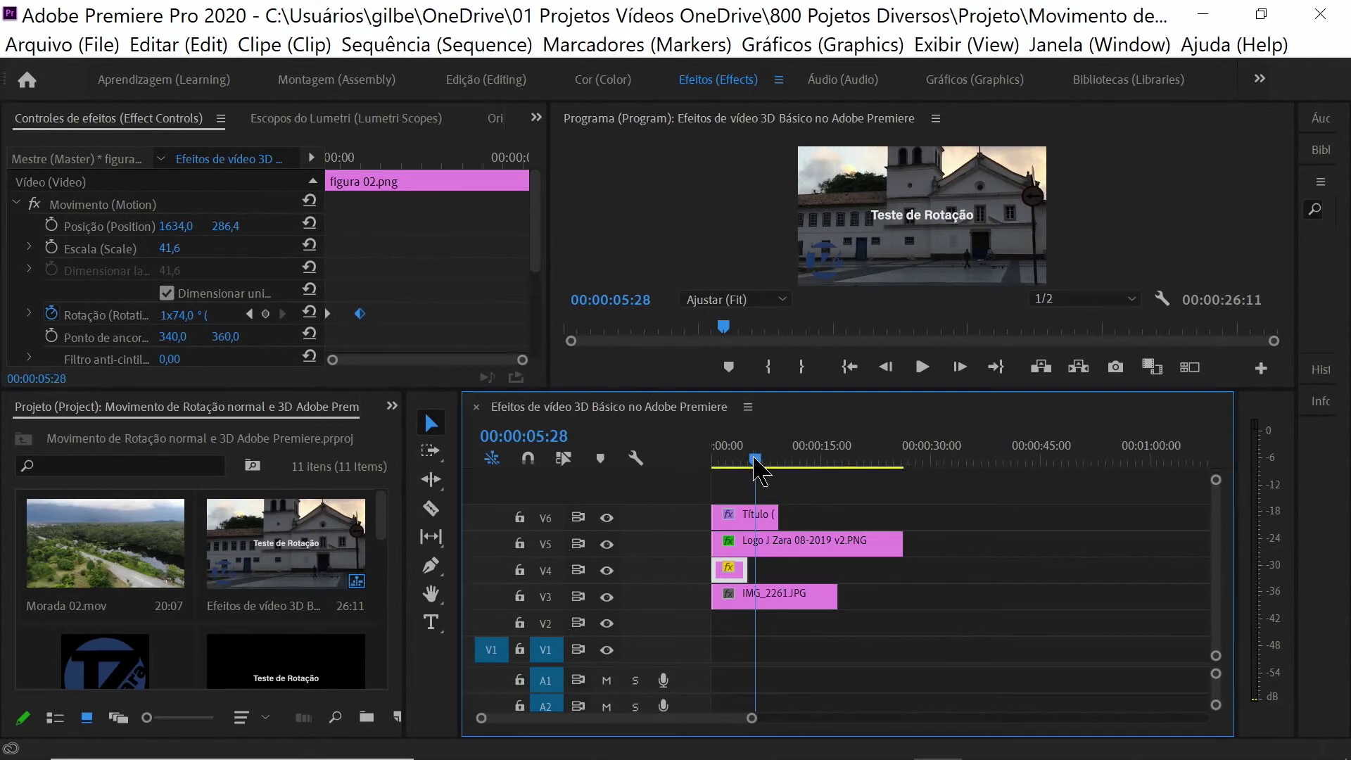
left_click_drag(757, 461, 710, 485)
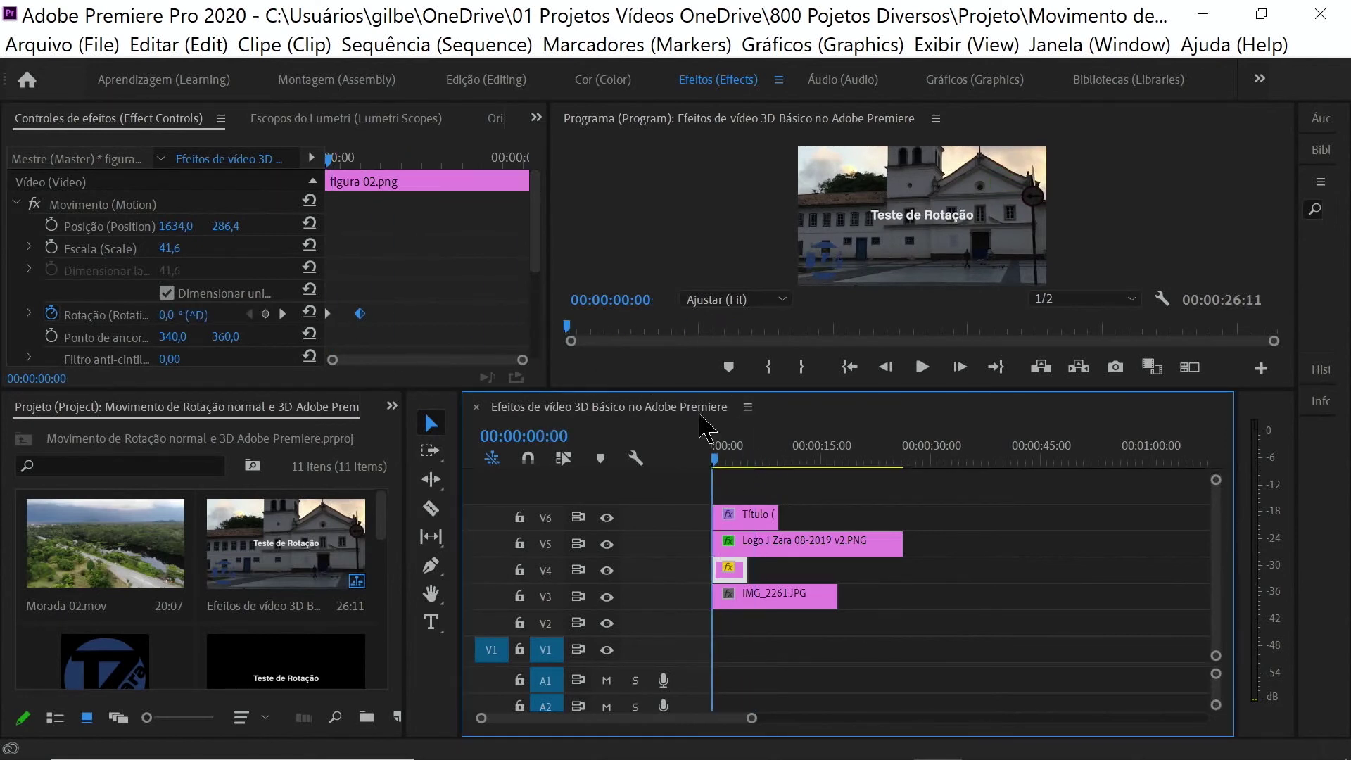
left_click(667, 137)
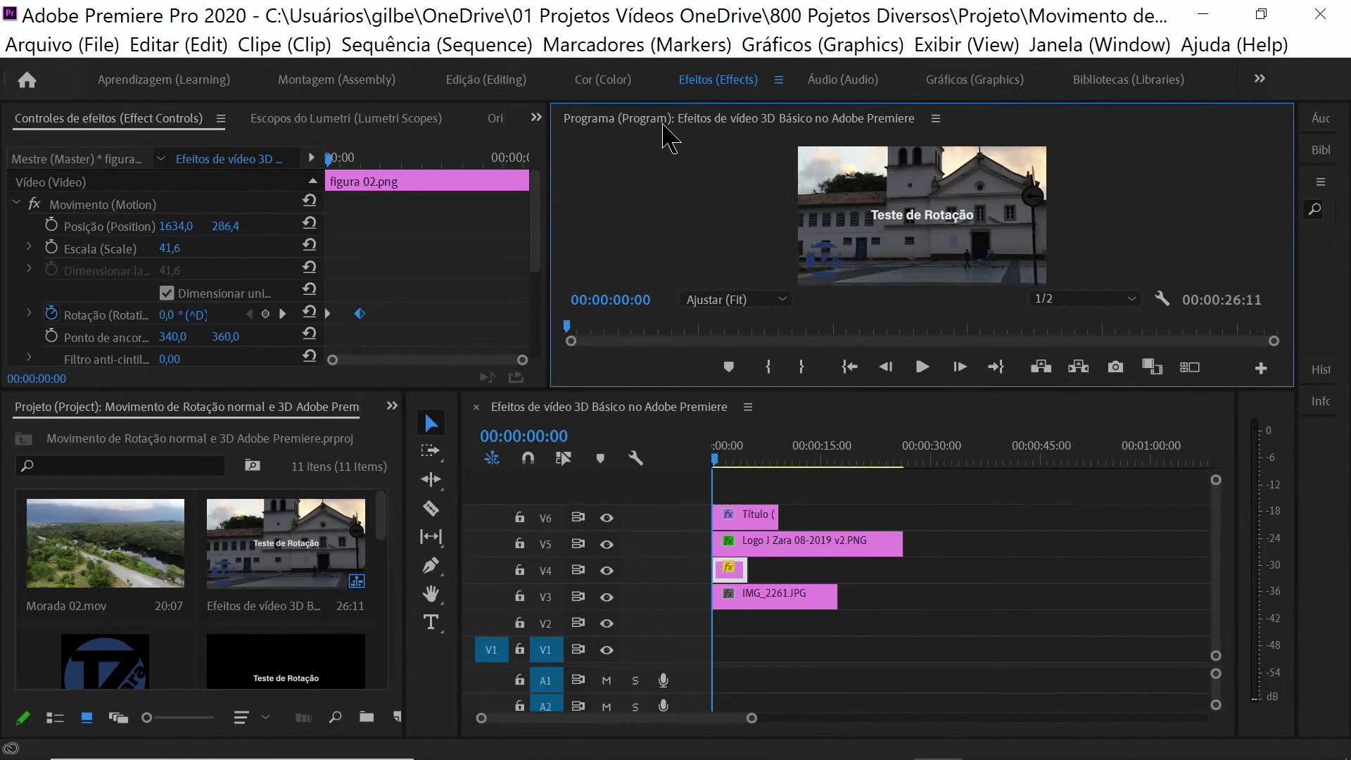
Maximize the Program monitor and play the sequence to check the rotations
key("grave")
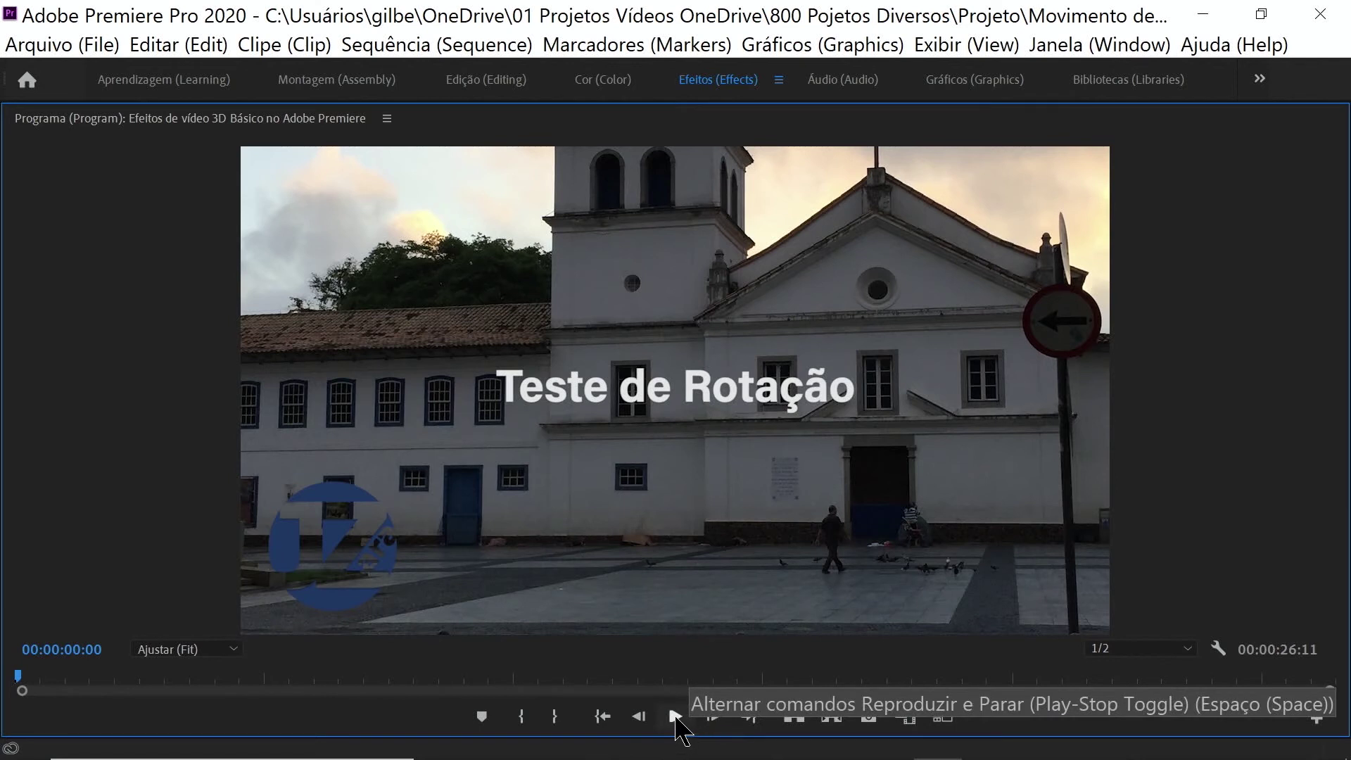
left_click(676, 716)
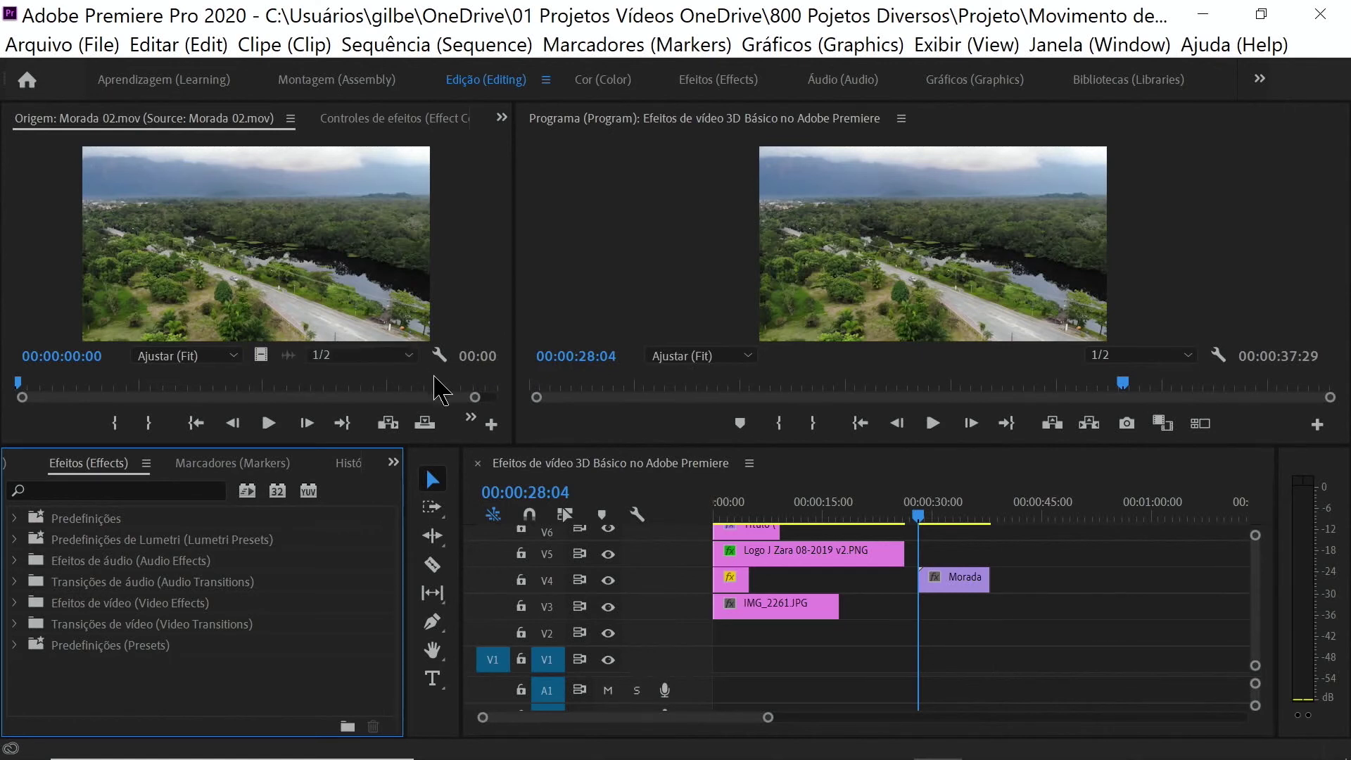
Put a copy of the Morada 02.mov clip on V5 above the V4 clip
left_click(951, 583)
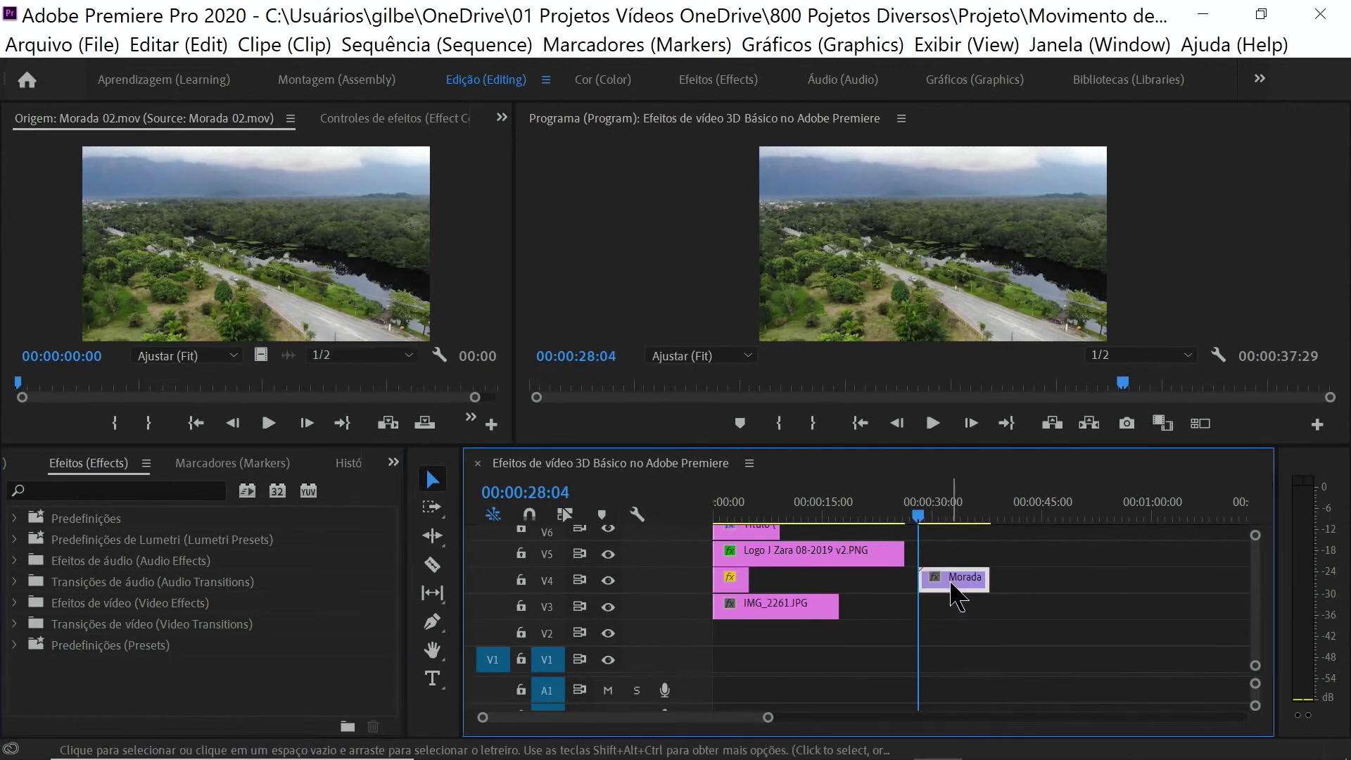
left_click_drag(952, 584, 955, 561)
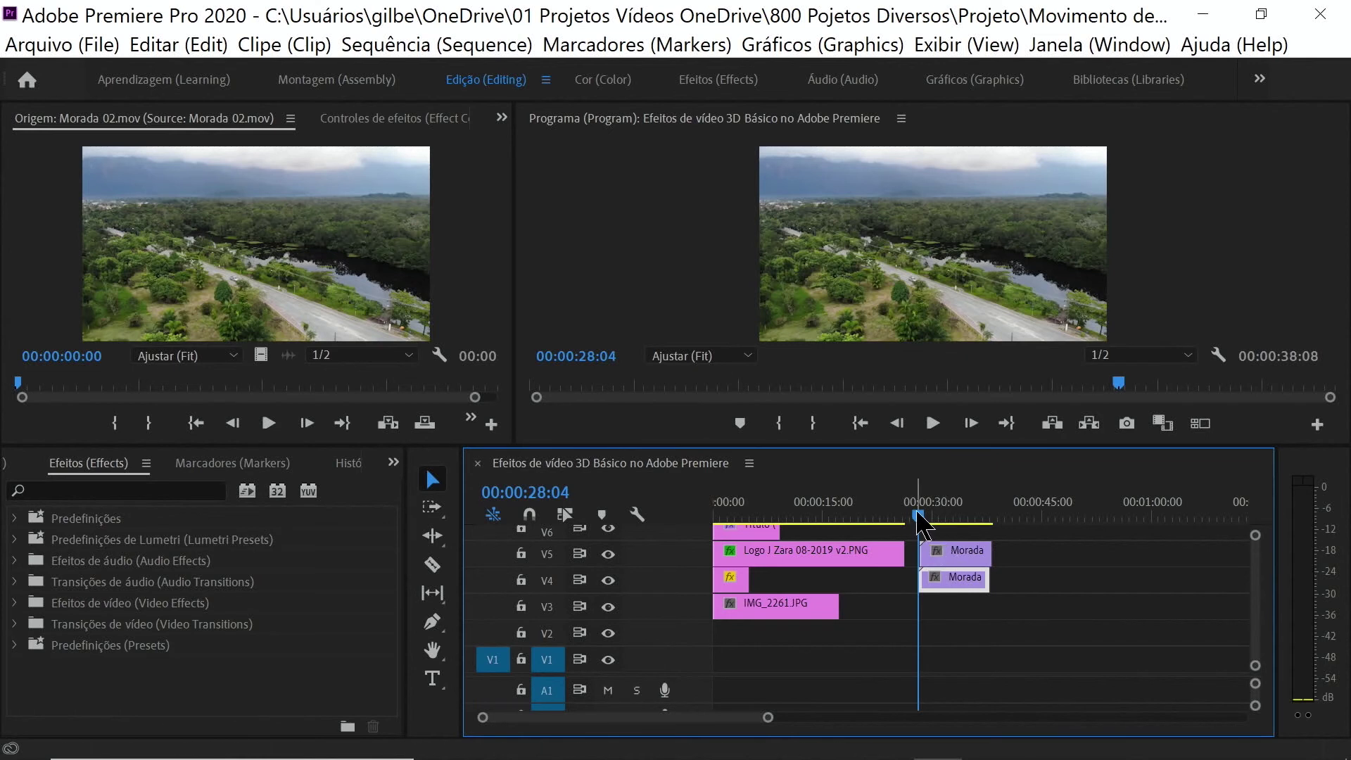
mouse_move(918, 517)
left_mouse_down()
mouse_move(940, 517)
mouse_move(969, 555)
left_mouse_up()
Align the V5 Morada clip's start with the V4 clip, near 00:00:28:20
left_click(969, 556)
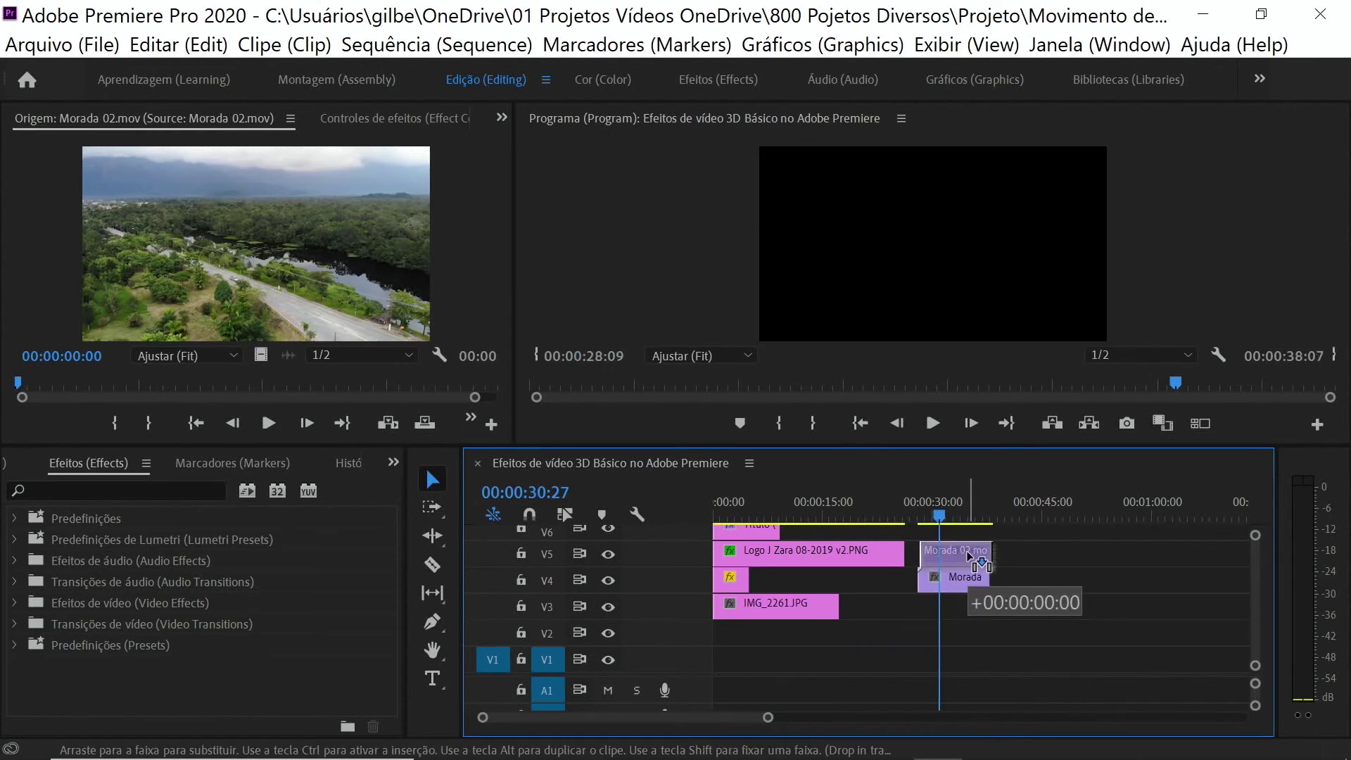
left_click_drag(969, 555, 970, 556)
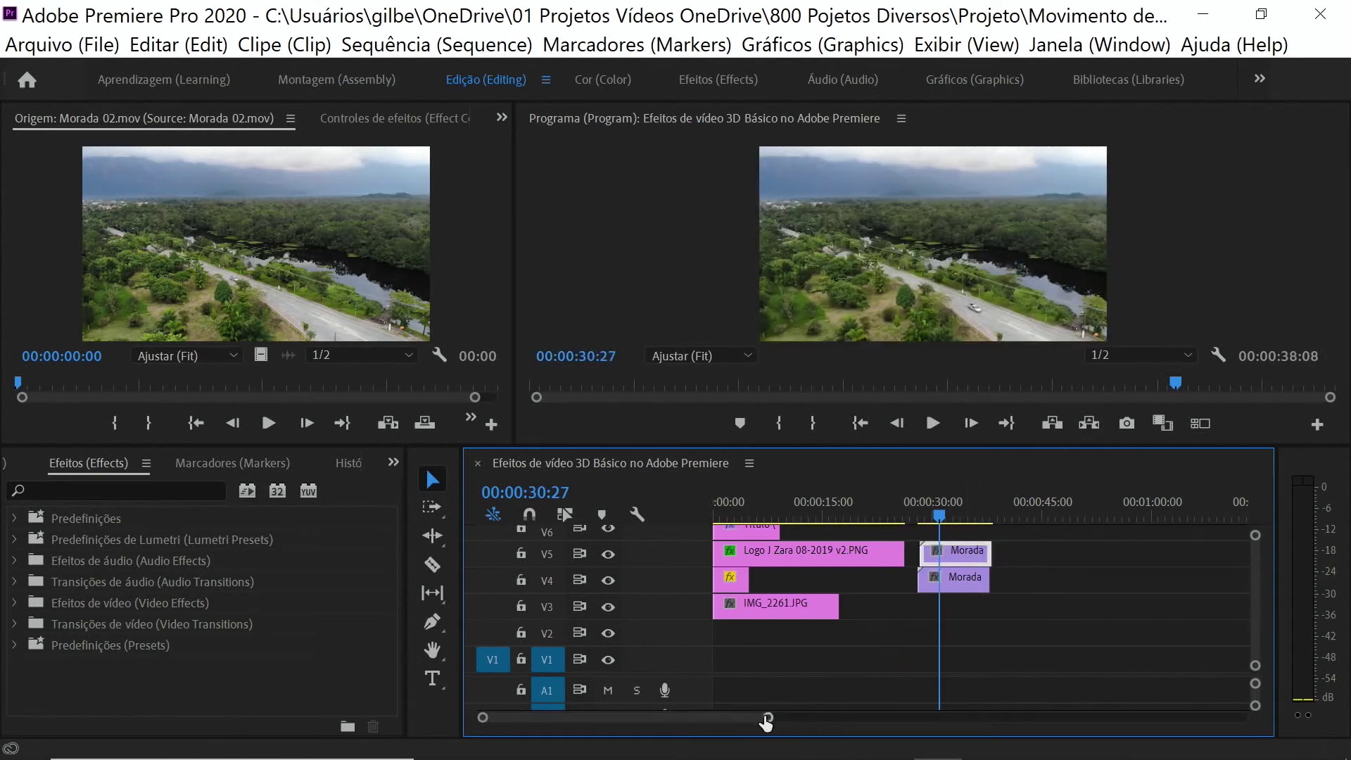
left_click_drag(765, 717, 715, 715)
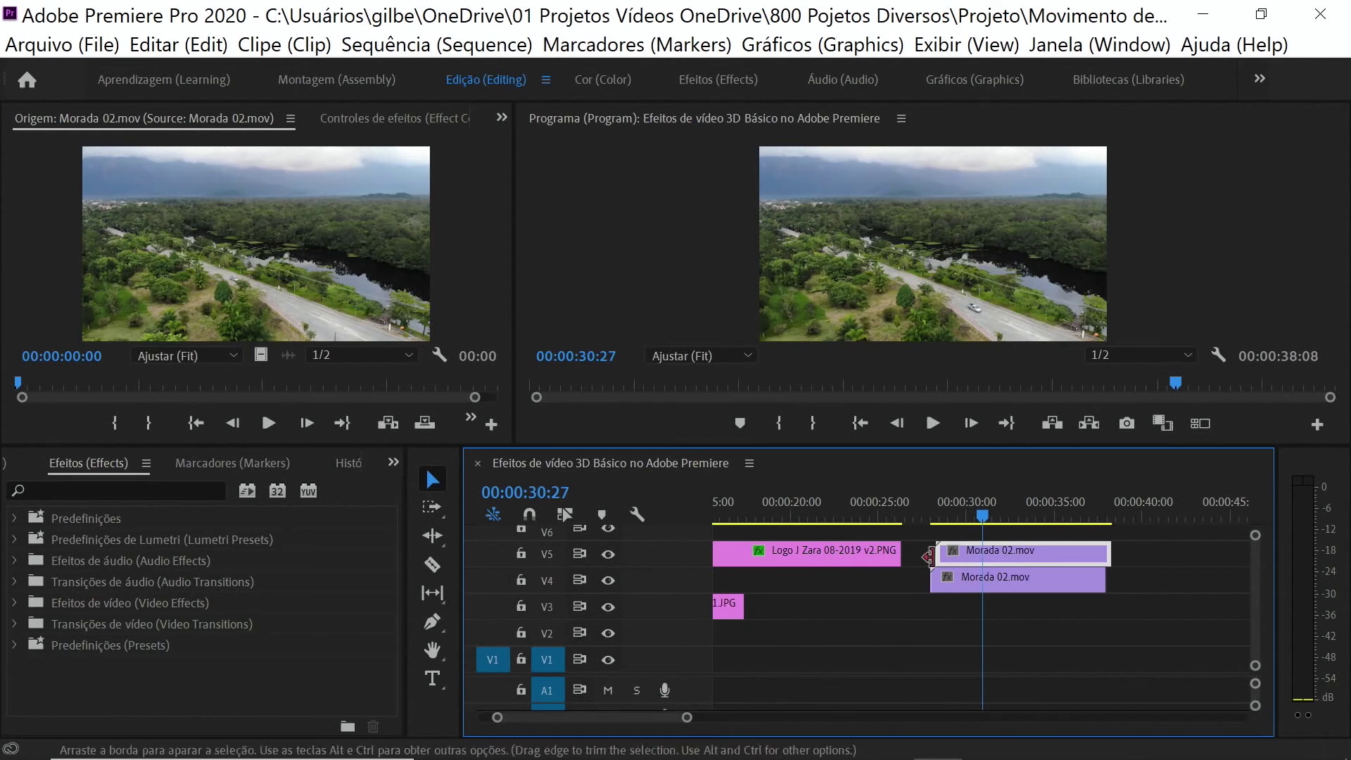
left_click_drag(979, 556, 960, 521)
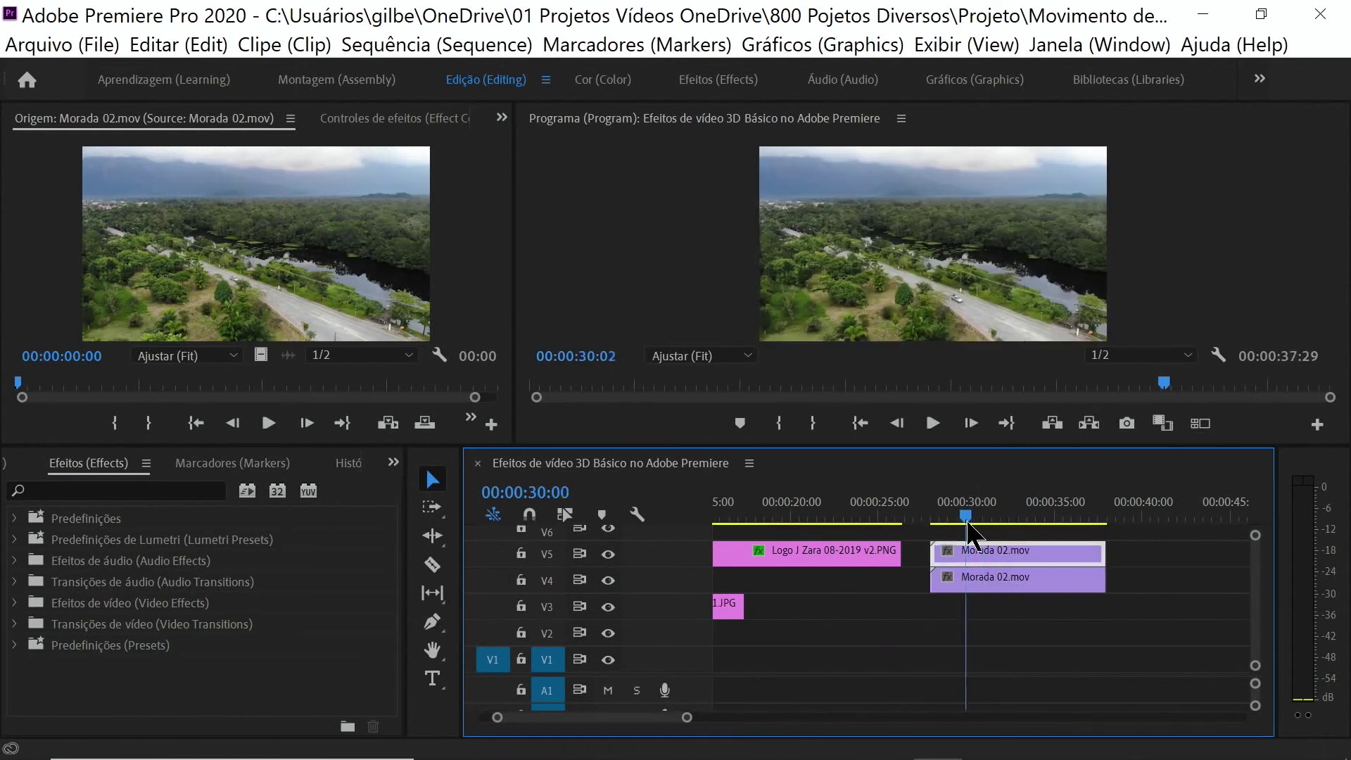
scroll(1049, 570, "left", 1)
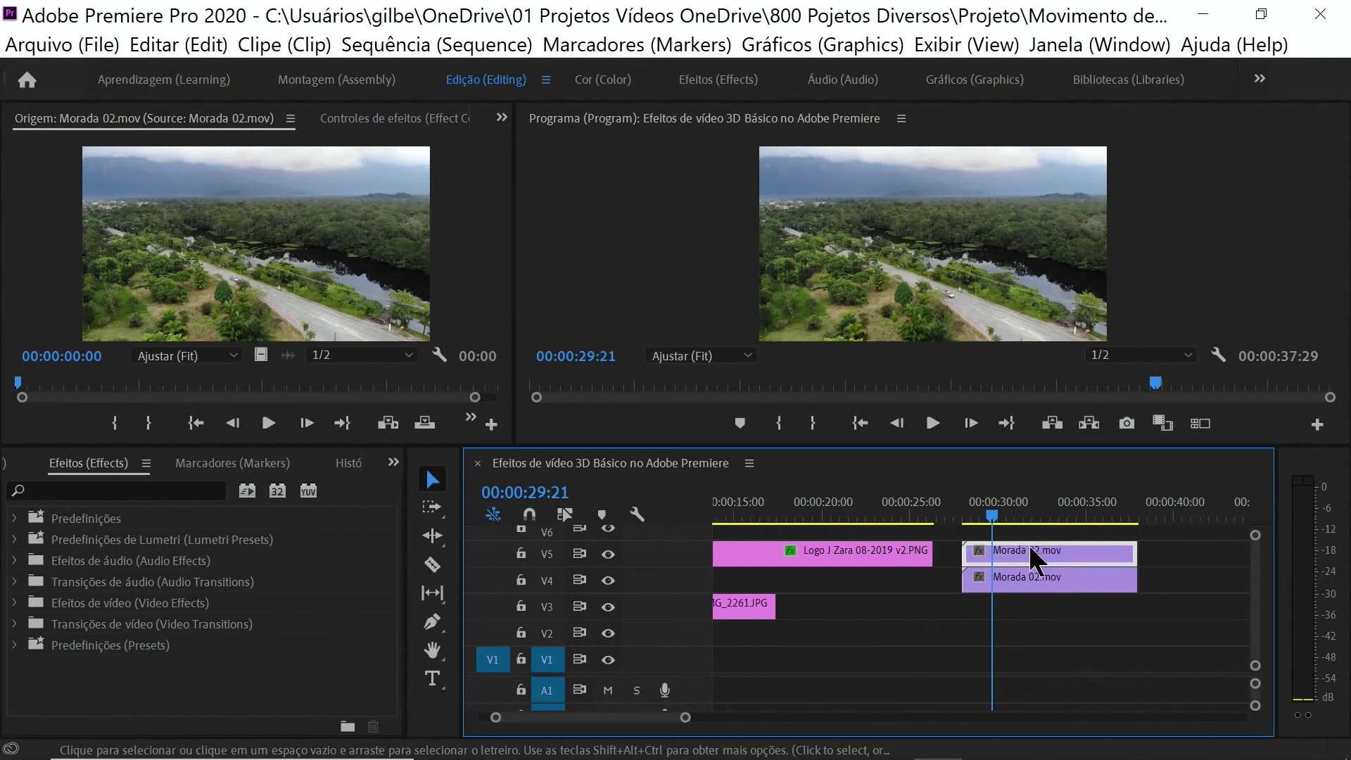
left_click_drag(992, 517, 974, 532)
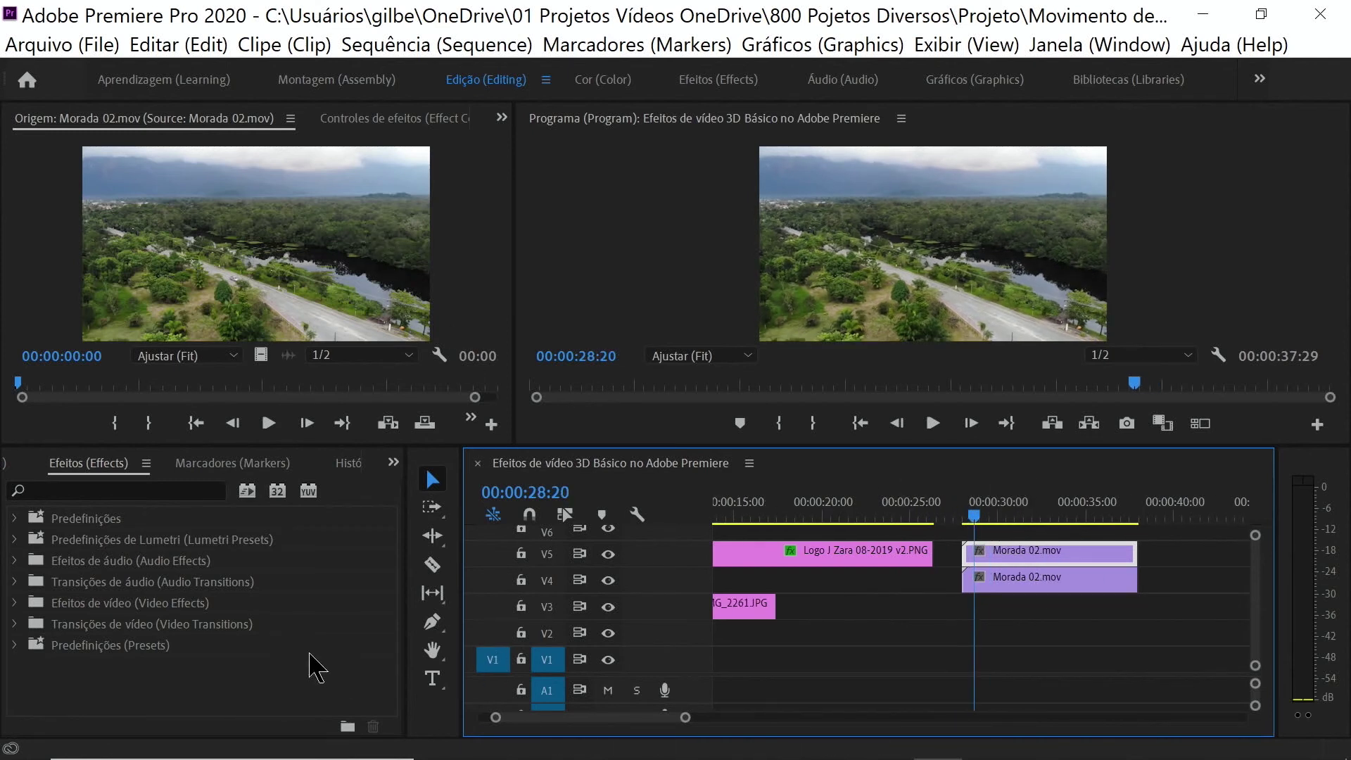
Apply Basic 3D to the upper Morada 02.mov clip on V5 and show the Effects workspace
left_click(102, 492)
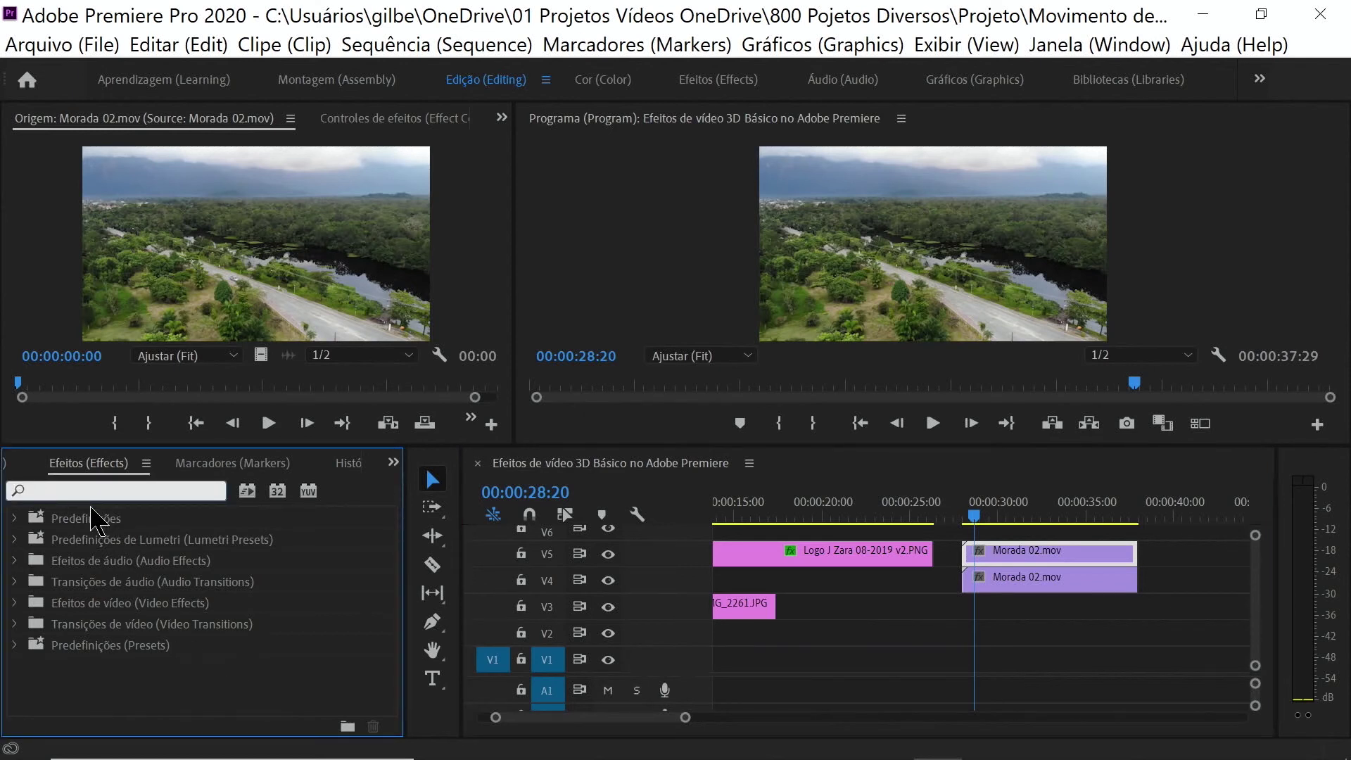
type("3d")
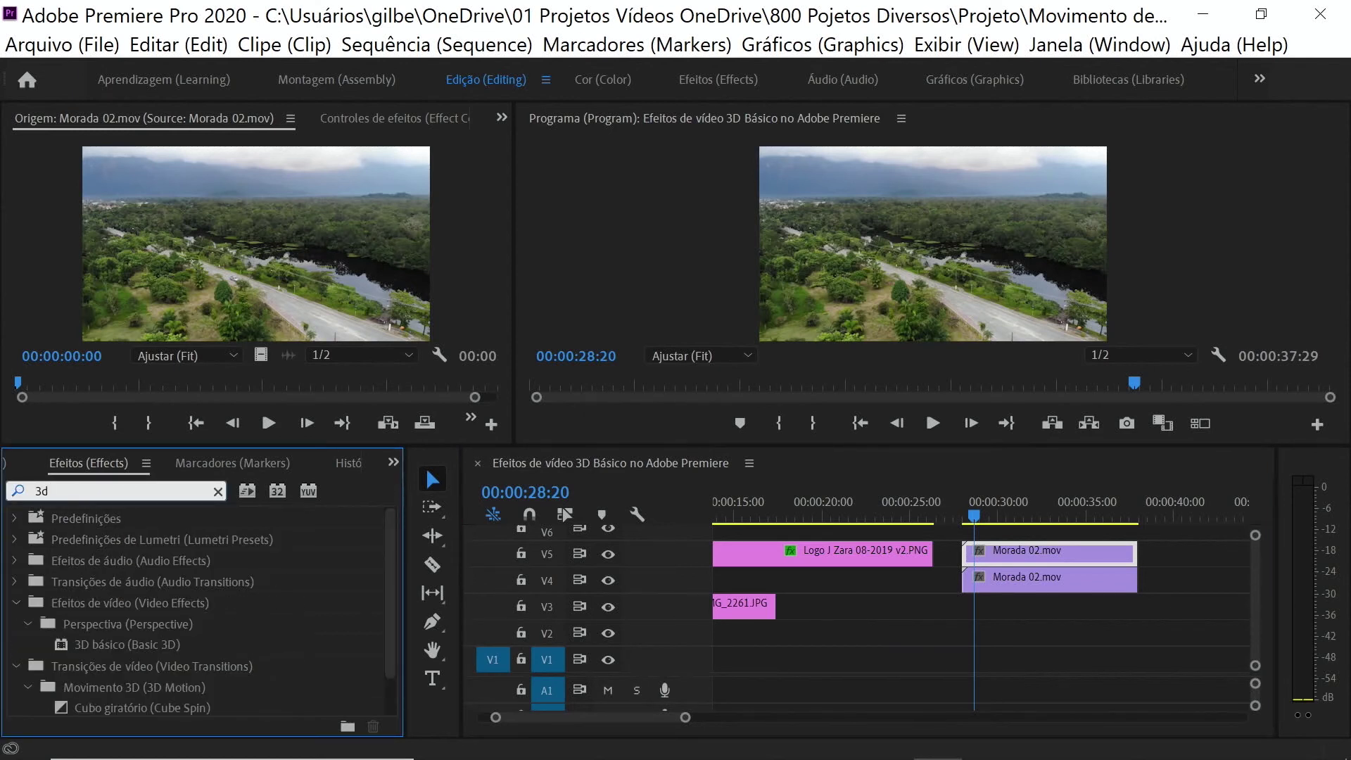
left_click(103, 649)
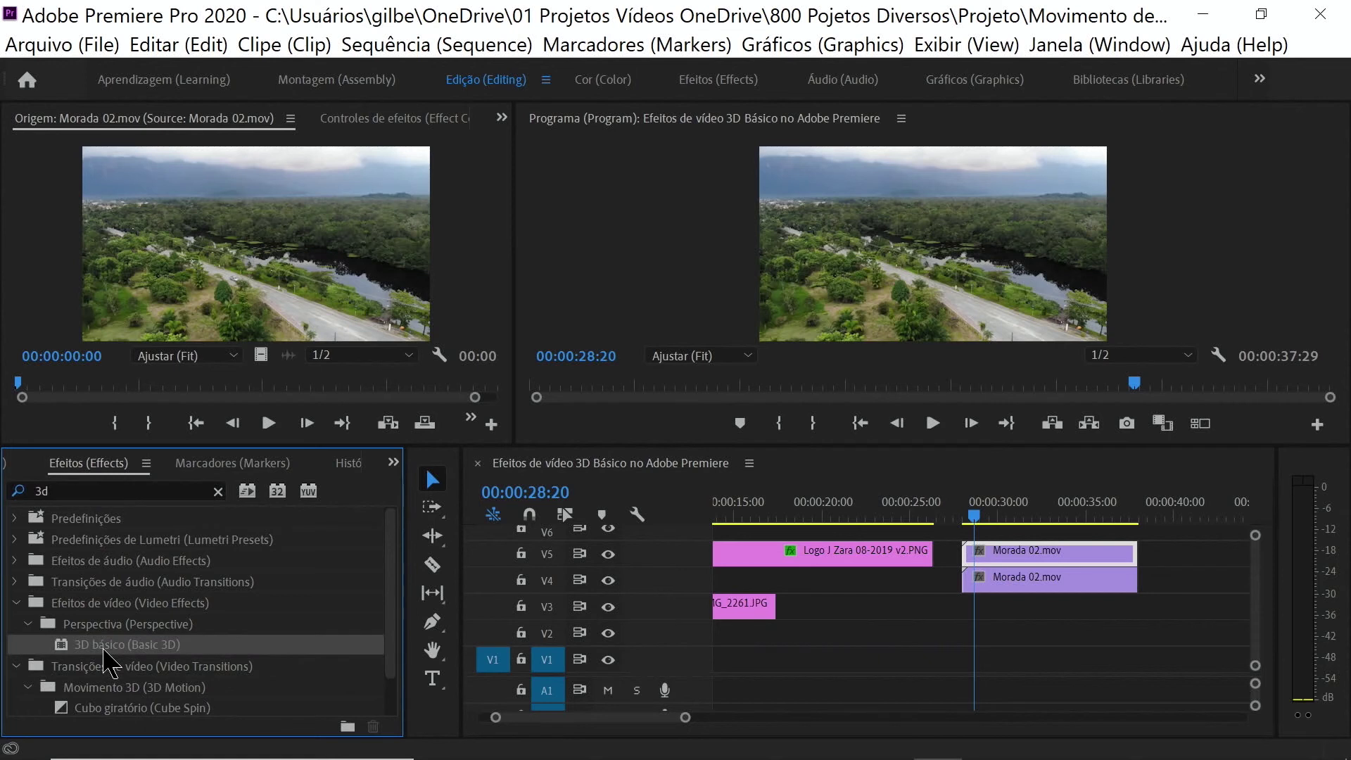
left_click_drag(104, 649, 1018, 556)
left_click(712, 80)
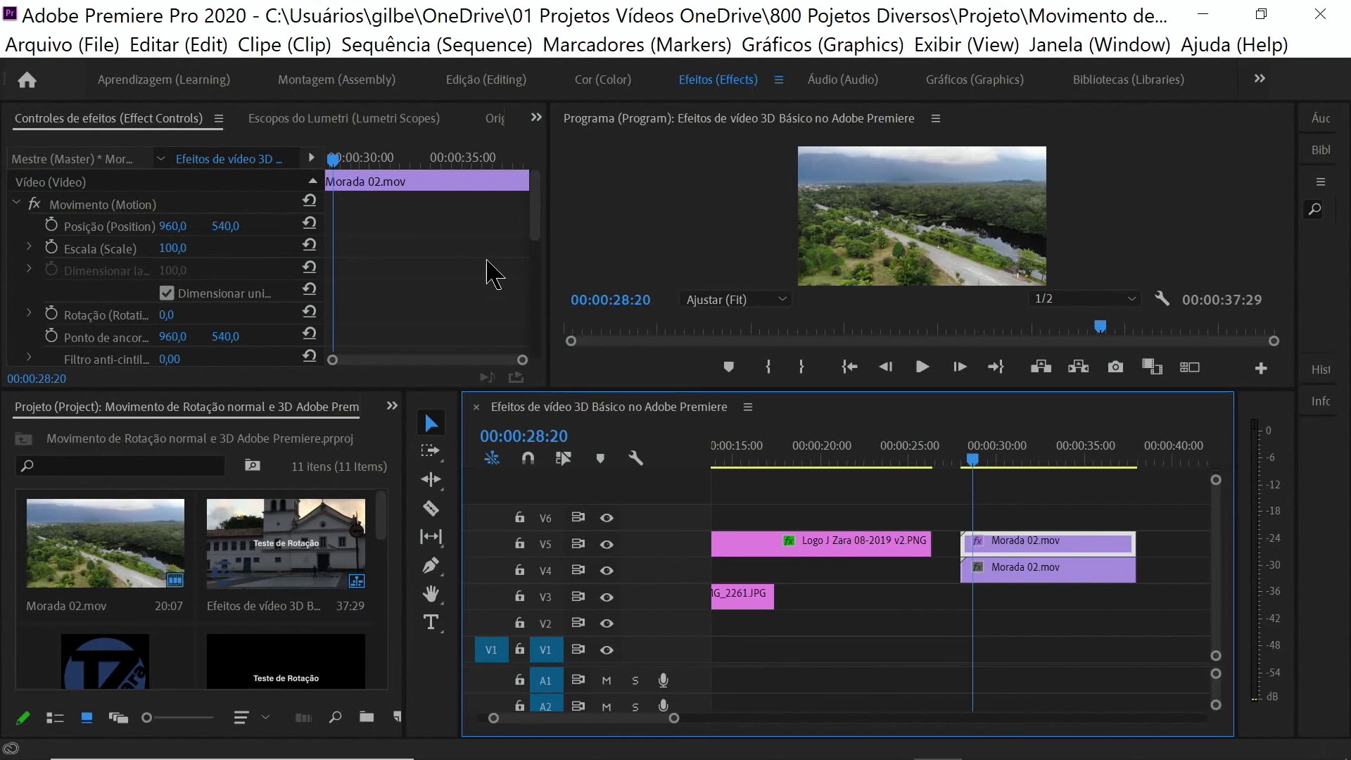
Start Tilt and Swivel keyframes at 0° at 28:20, then set Tilt to 90° at 30:14
left_click_drag(538, 232, 534, 348)
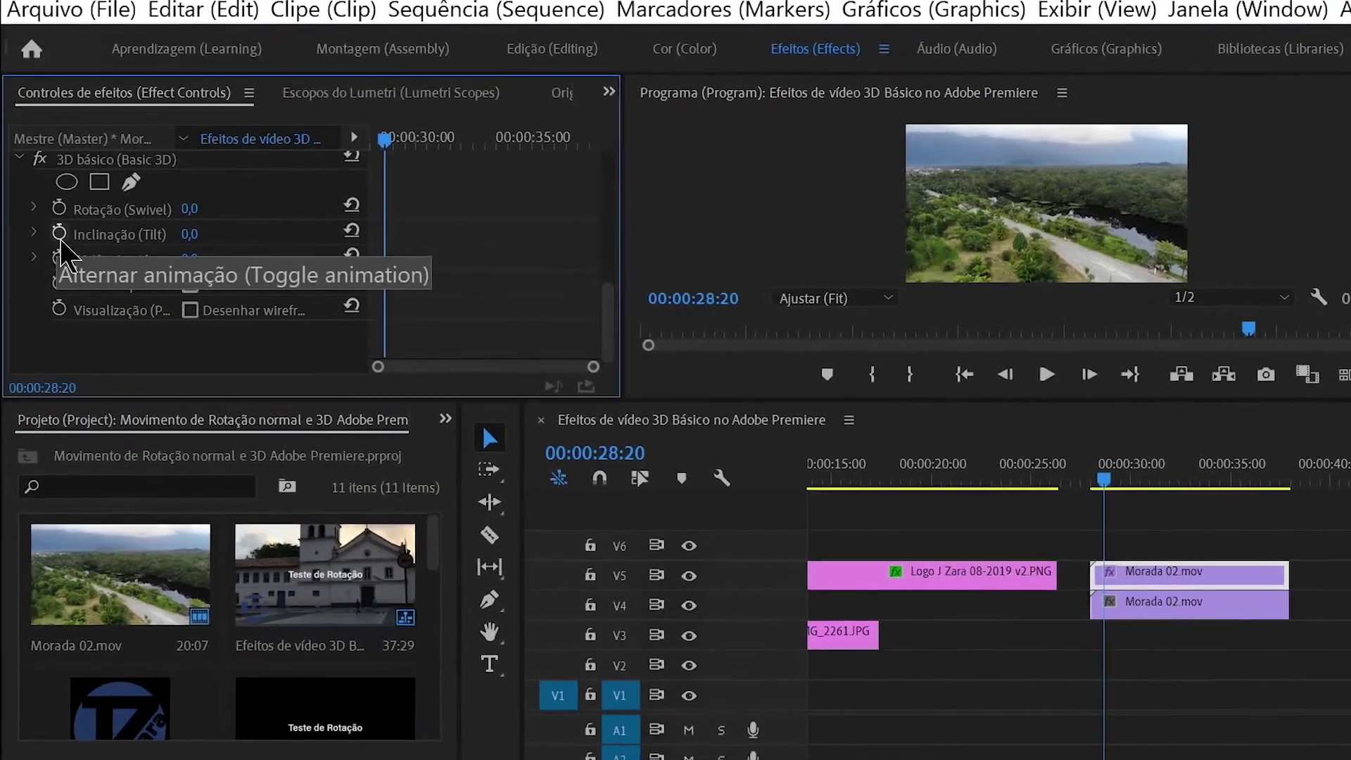
left_click(56, 239)
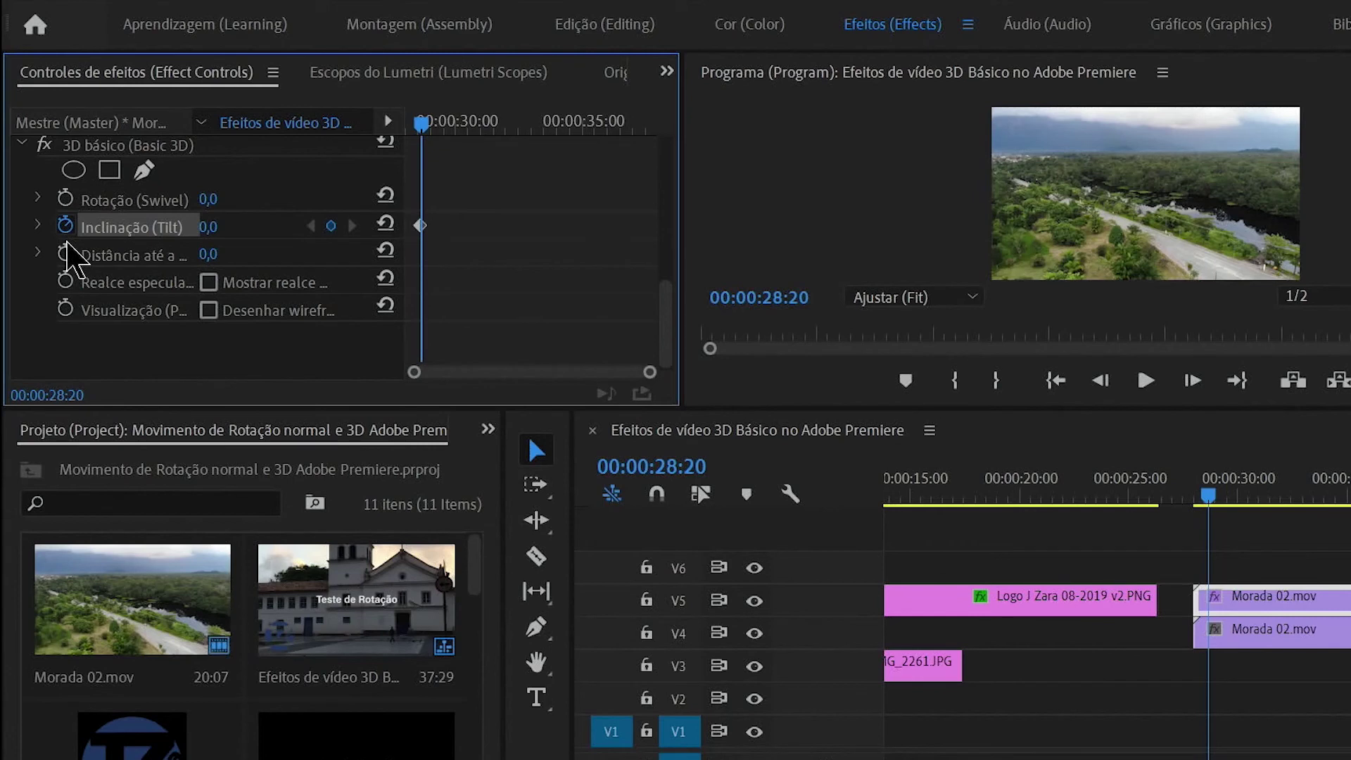
left_click(67, 200)
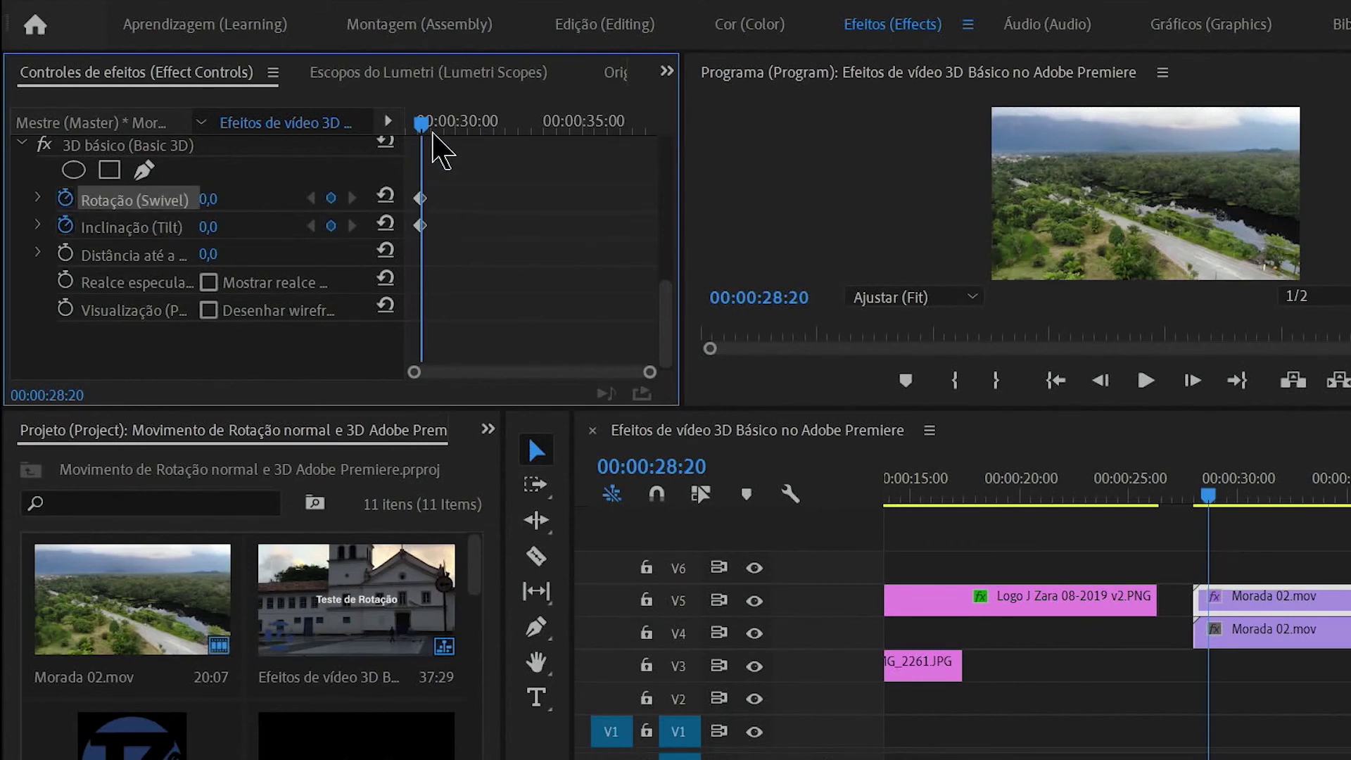
left_click_drag(422, 127, 469, 129)
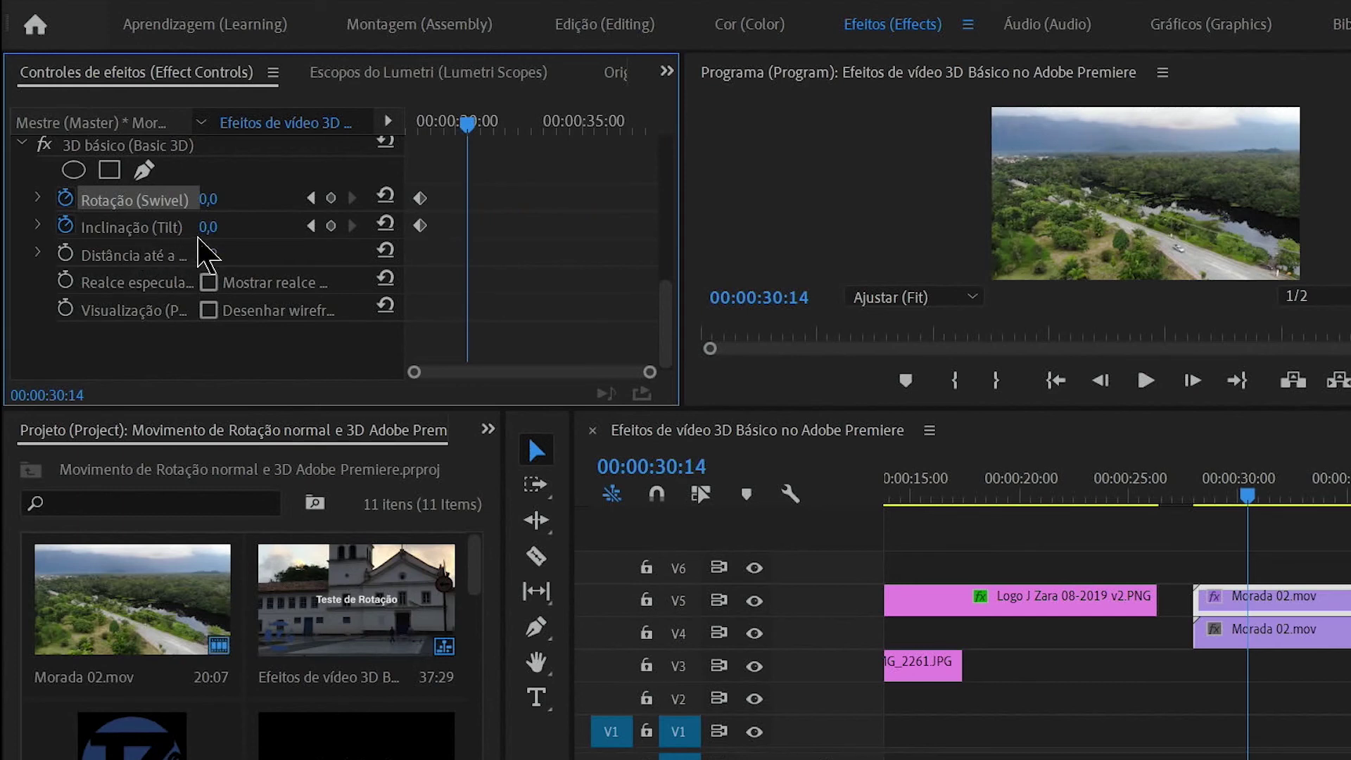
left_click_drag(206, 229, 268, 228)
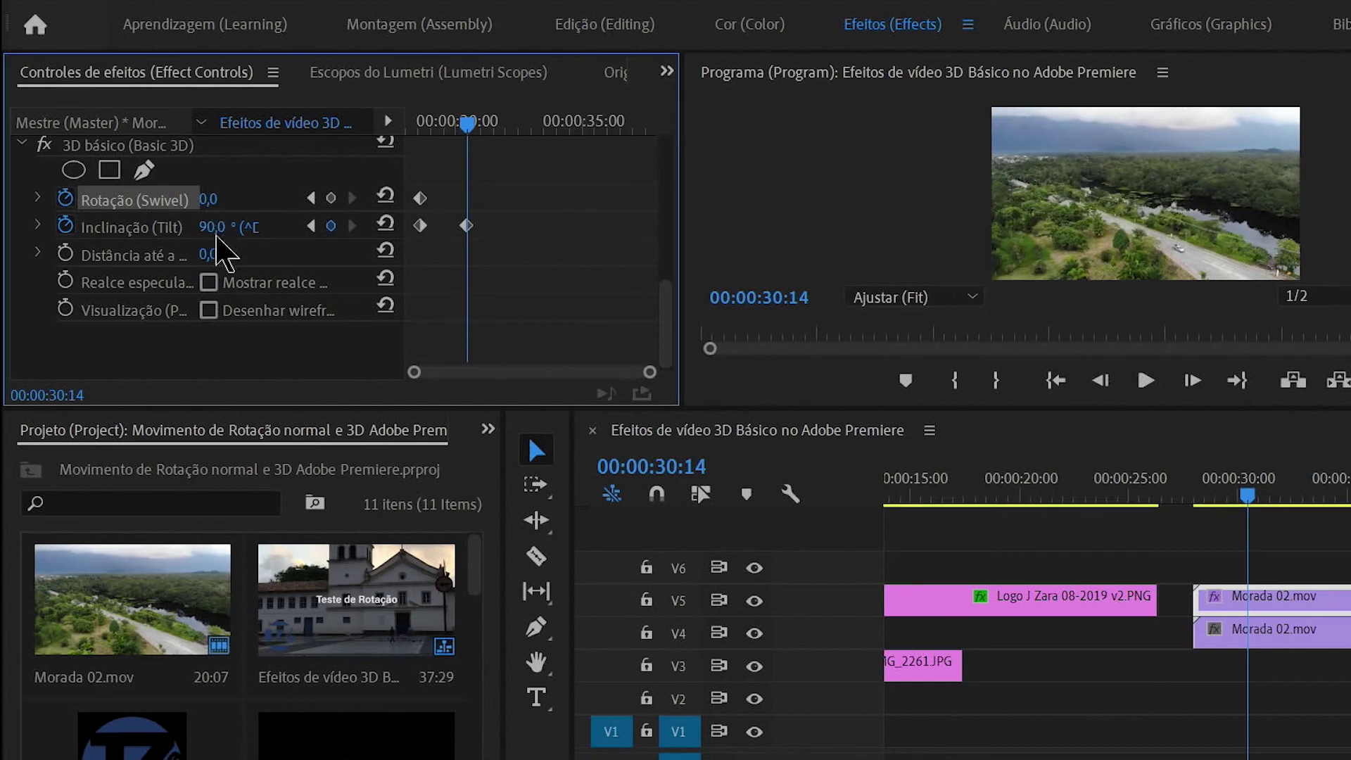
Keyframe Swivel at 99° at 29:20 and return the playhead to 28:00
left_click_drag(458, 128, 446, 141)
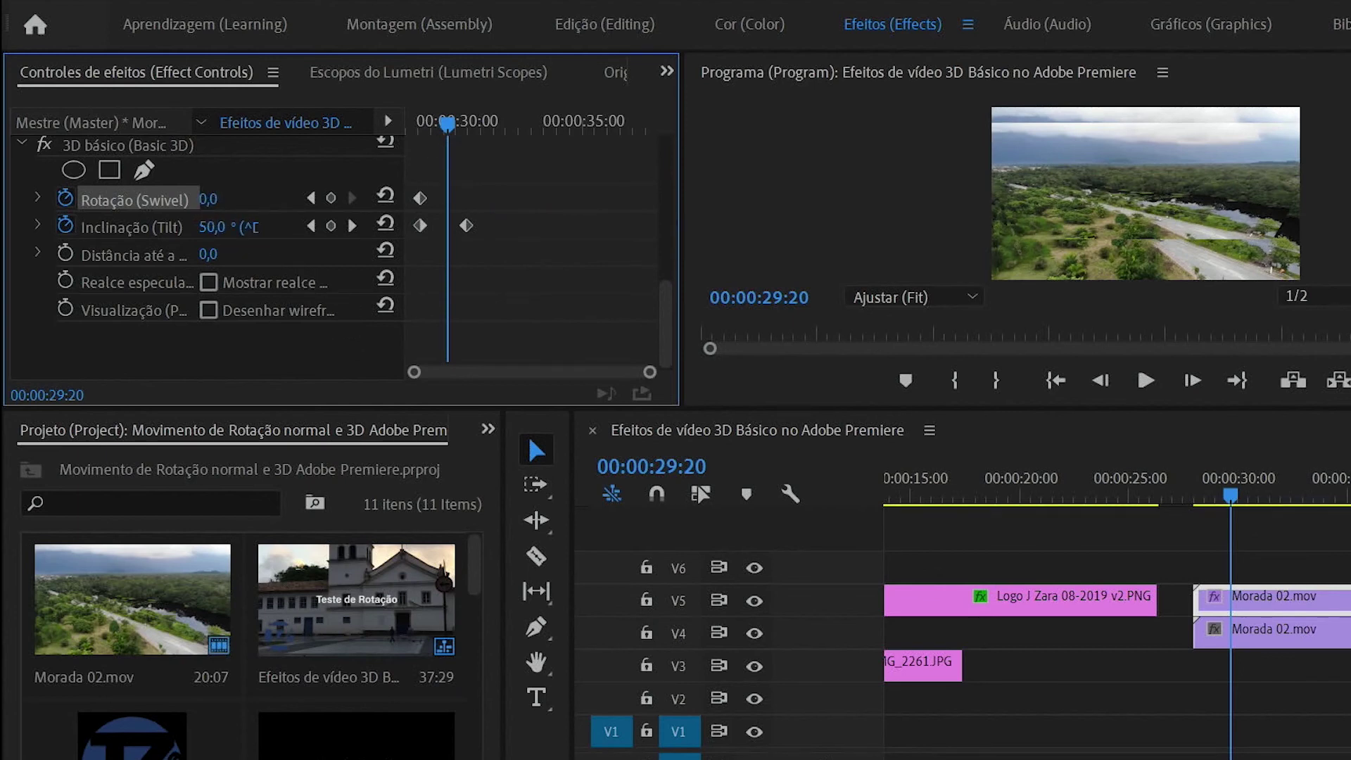
left_click_drag(207, 199, 250, 199)
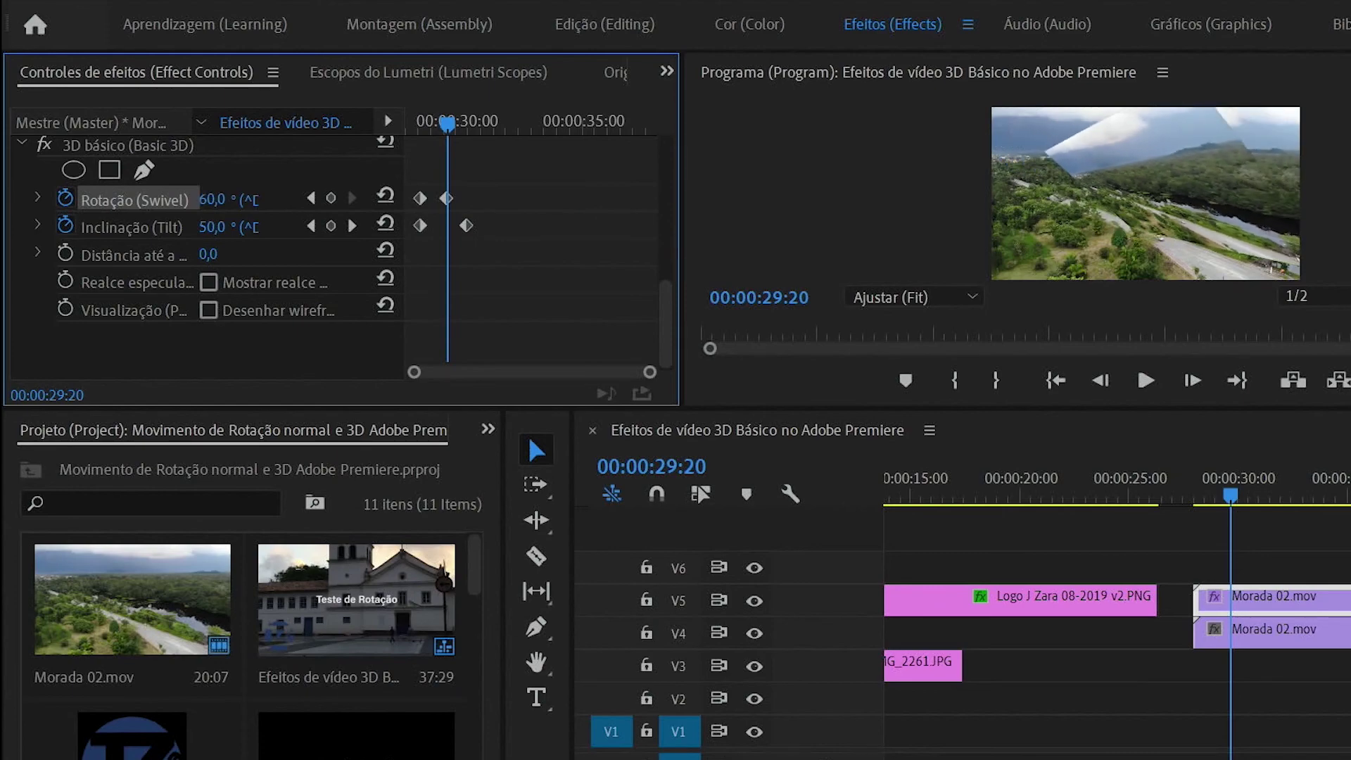
left_click_drag(250, 199, 281, 199)
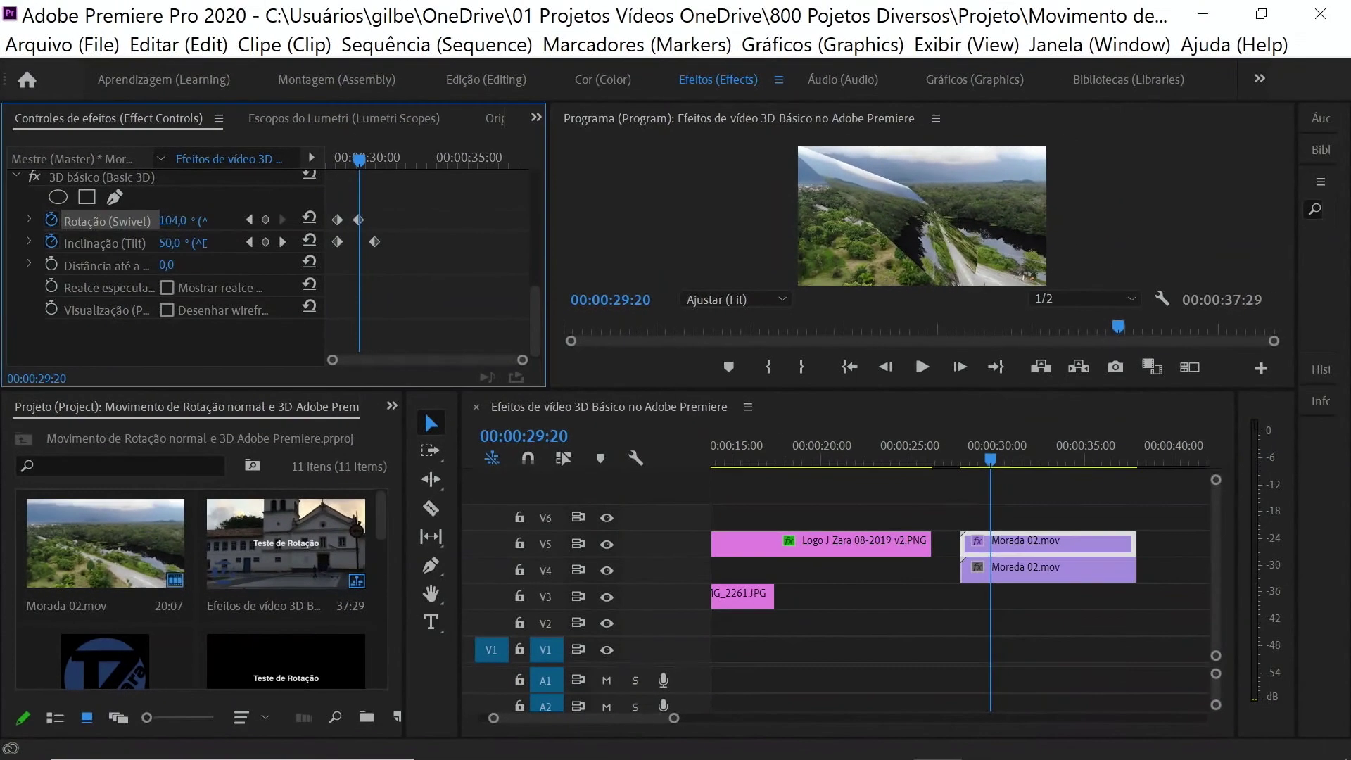
left_click_drag(172, 220, 169, 220)
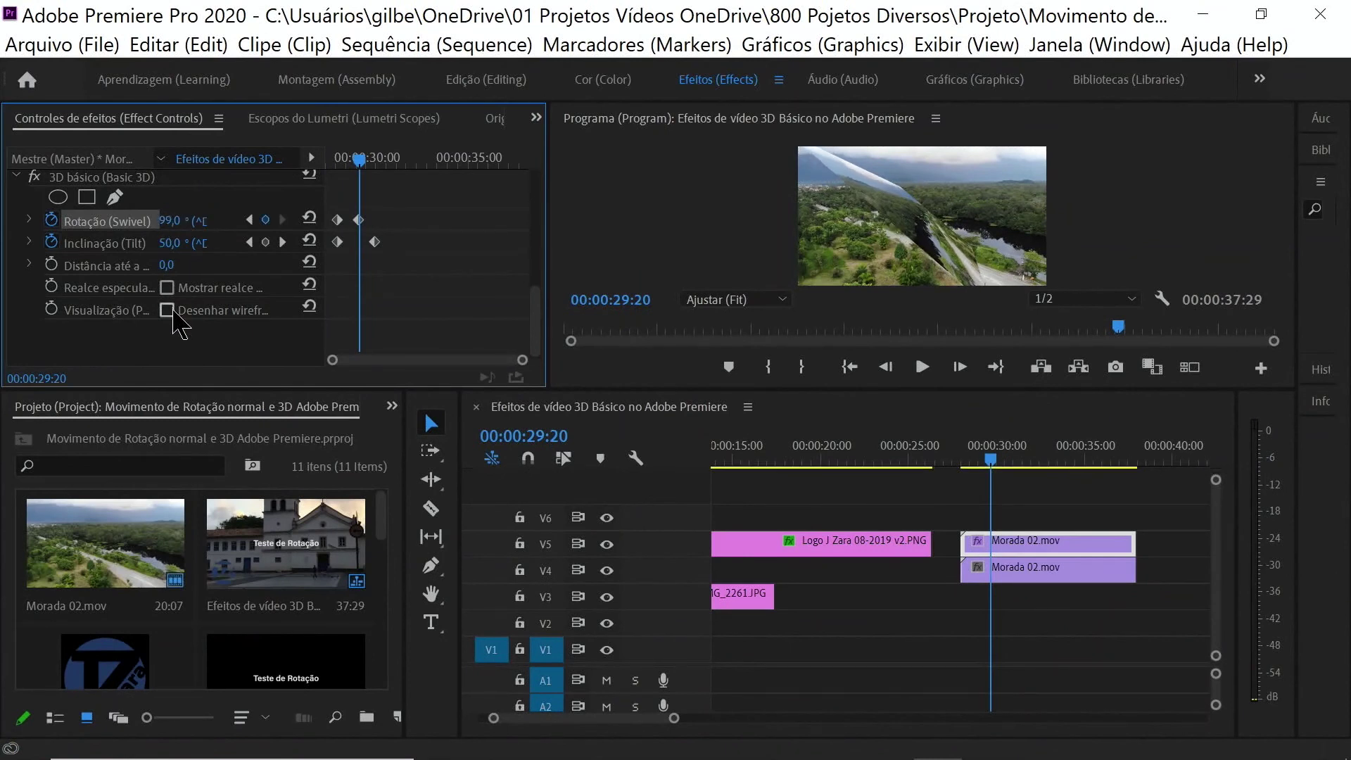
left_click_drag(359, 159, 271, 198)
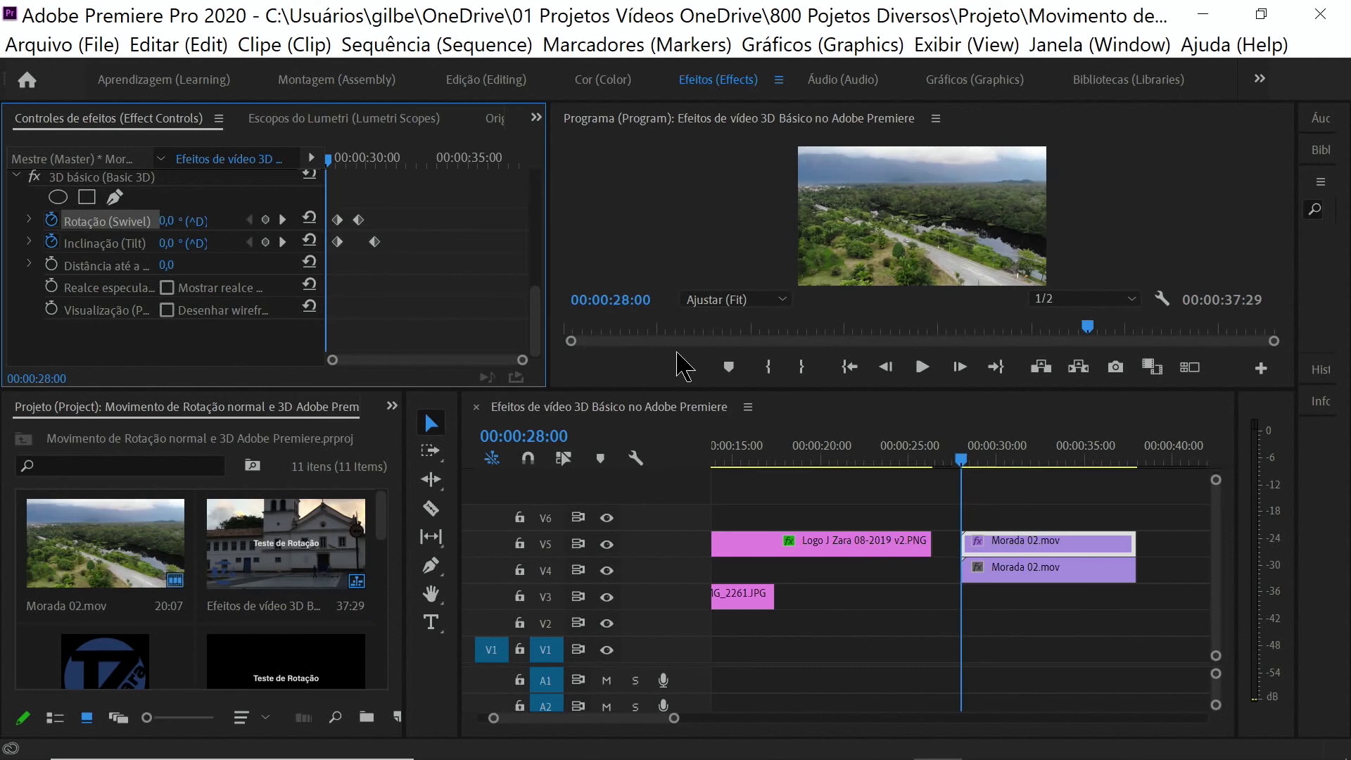
left_click(668, 122)
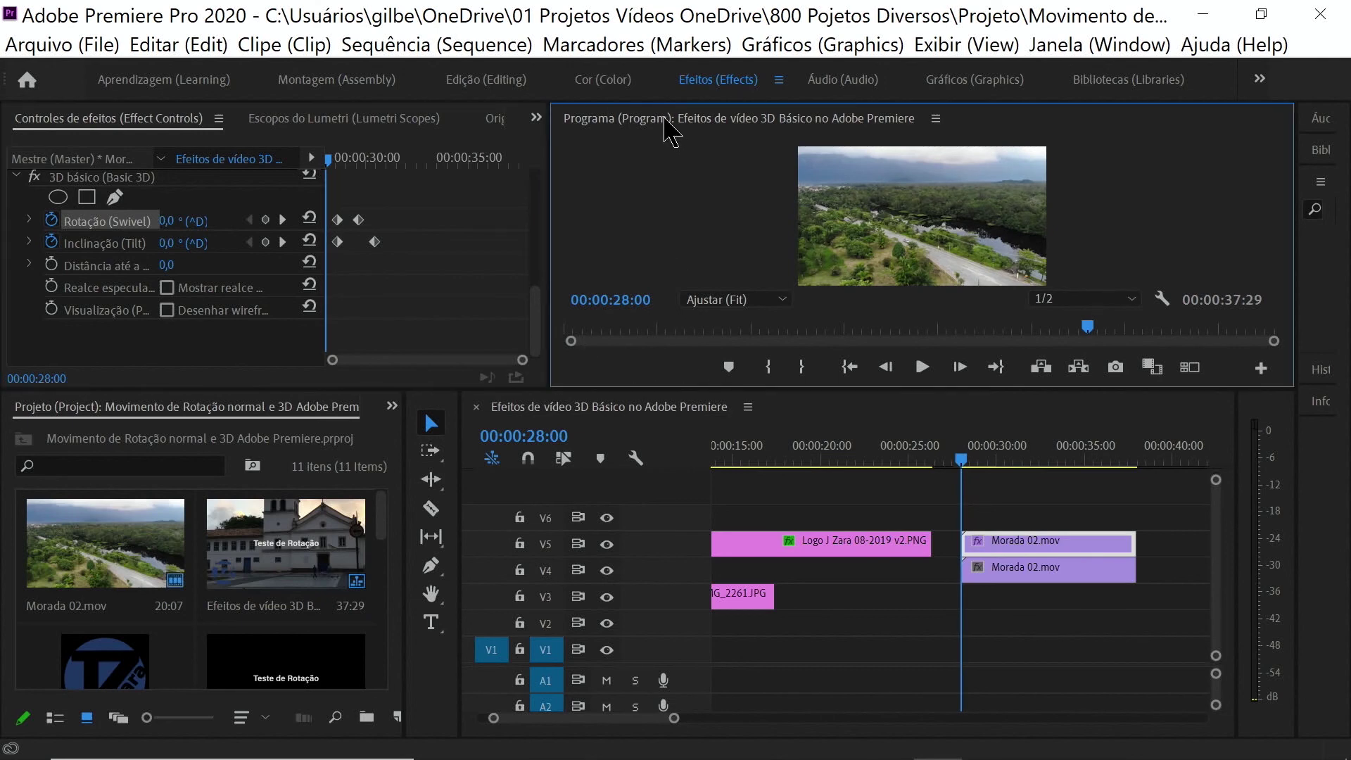
double_click(668, 123)
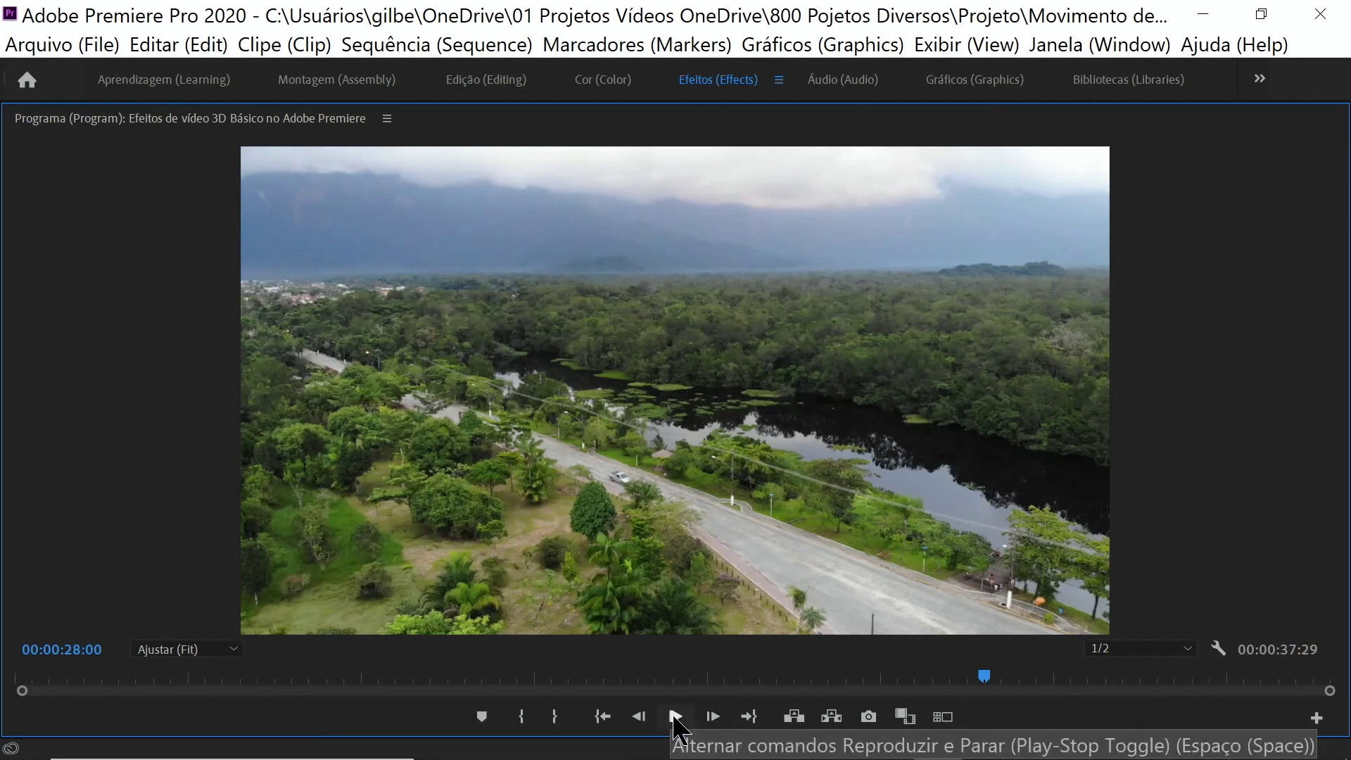
left_click(675, 718)
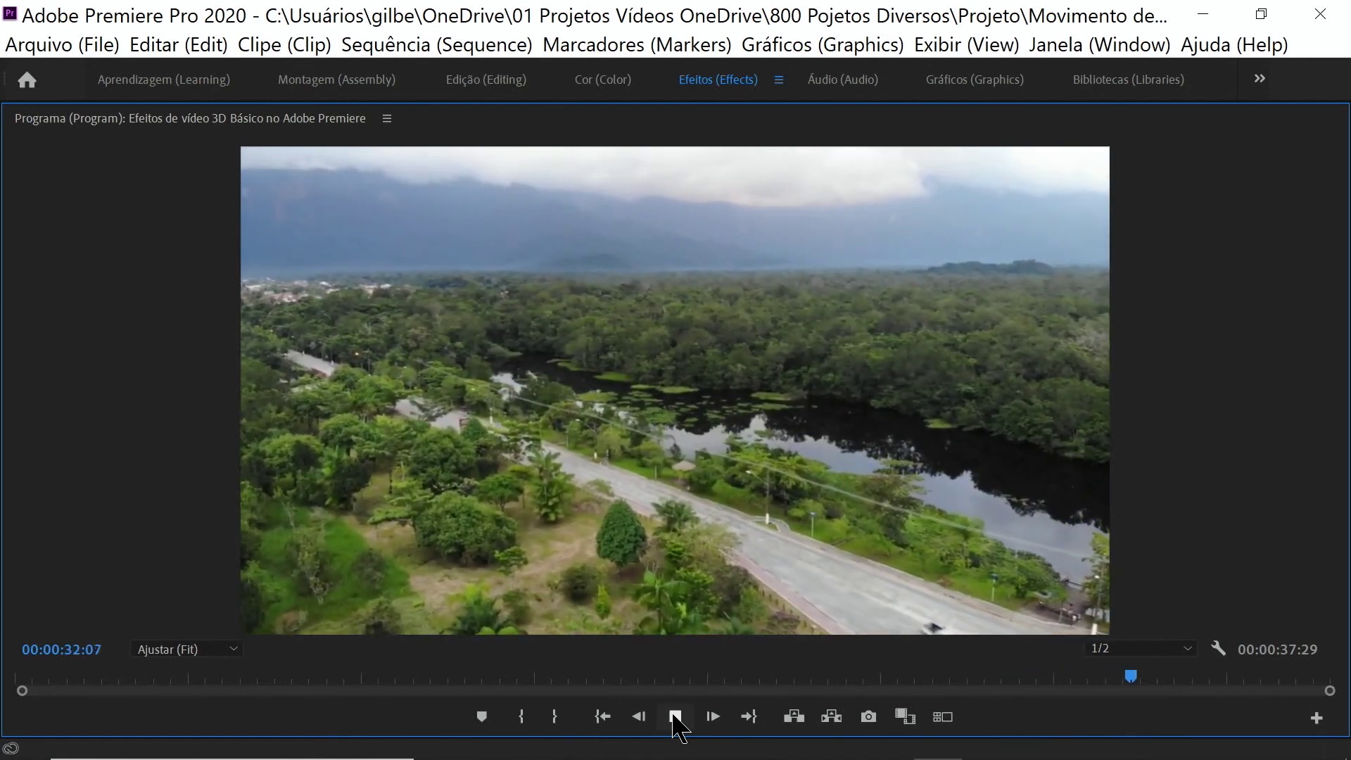
double_click(182, 121)
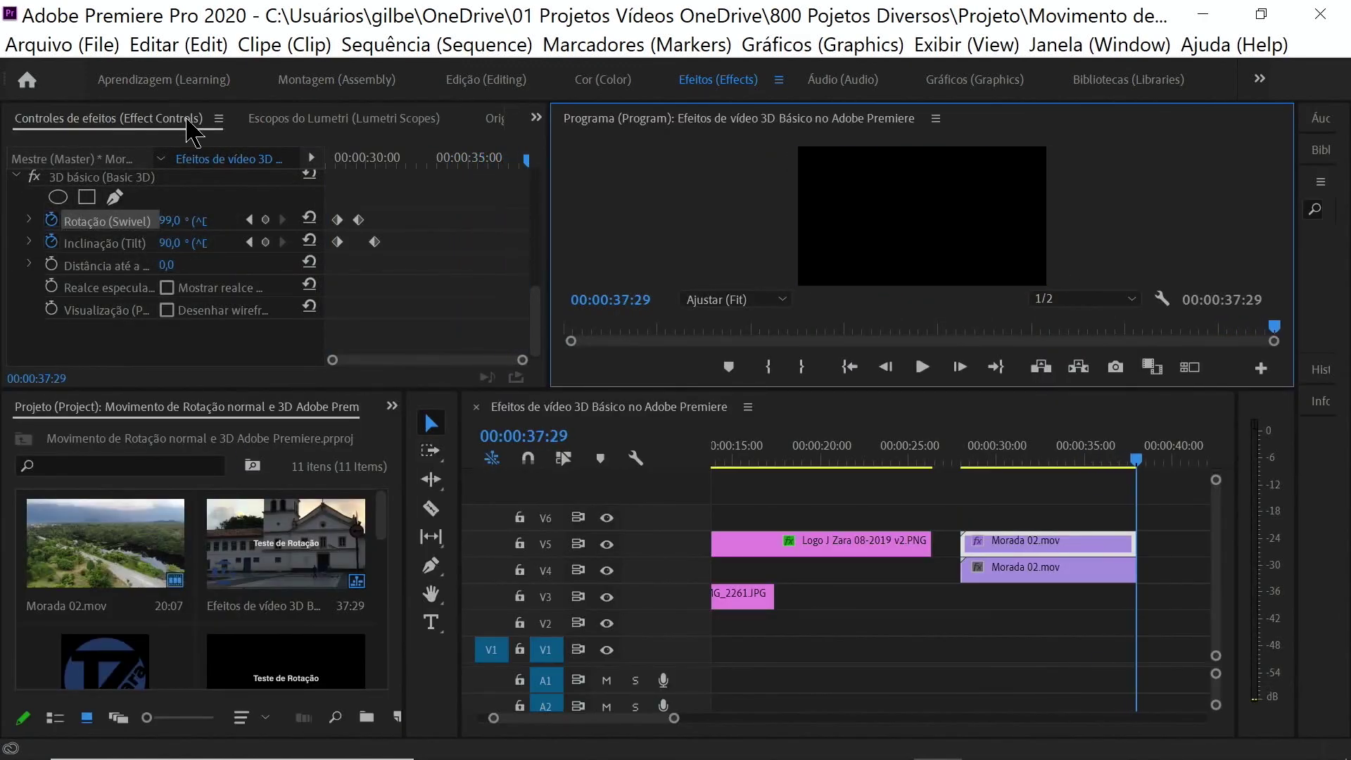
left_click(923, 368)
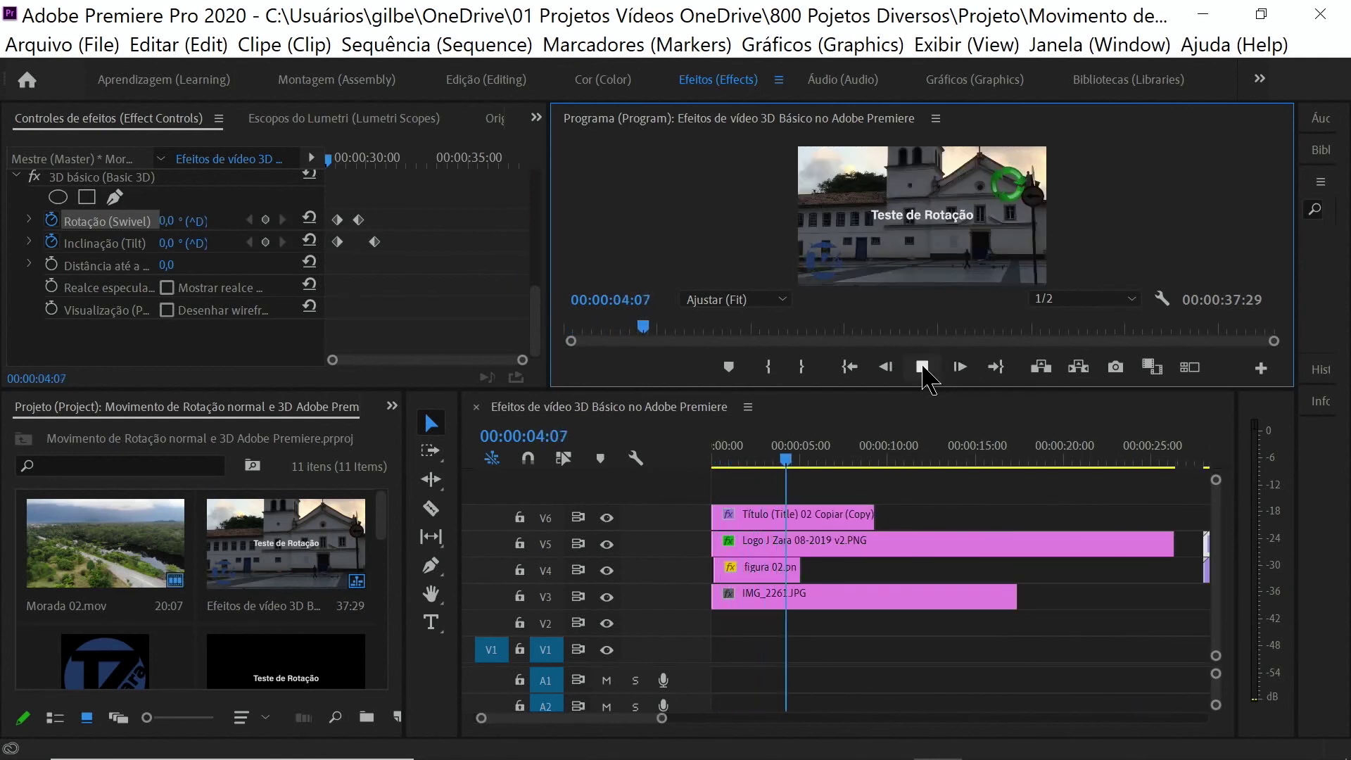
left_click(923, 366)
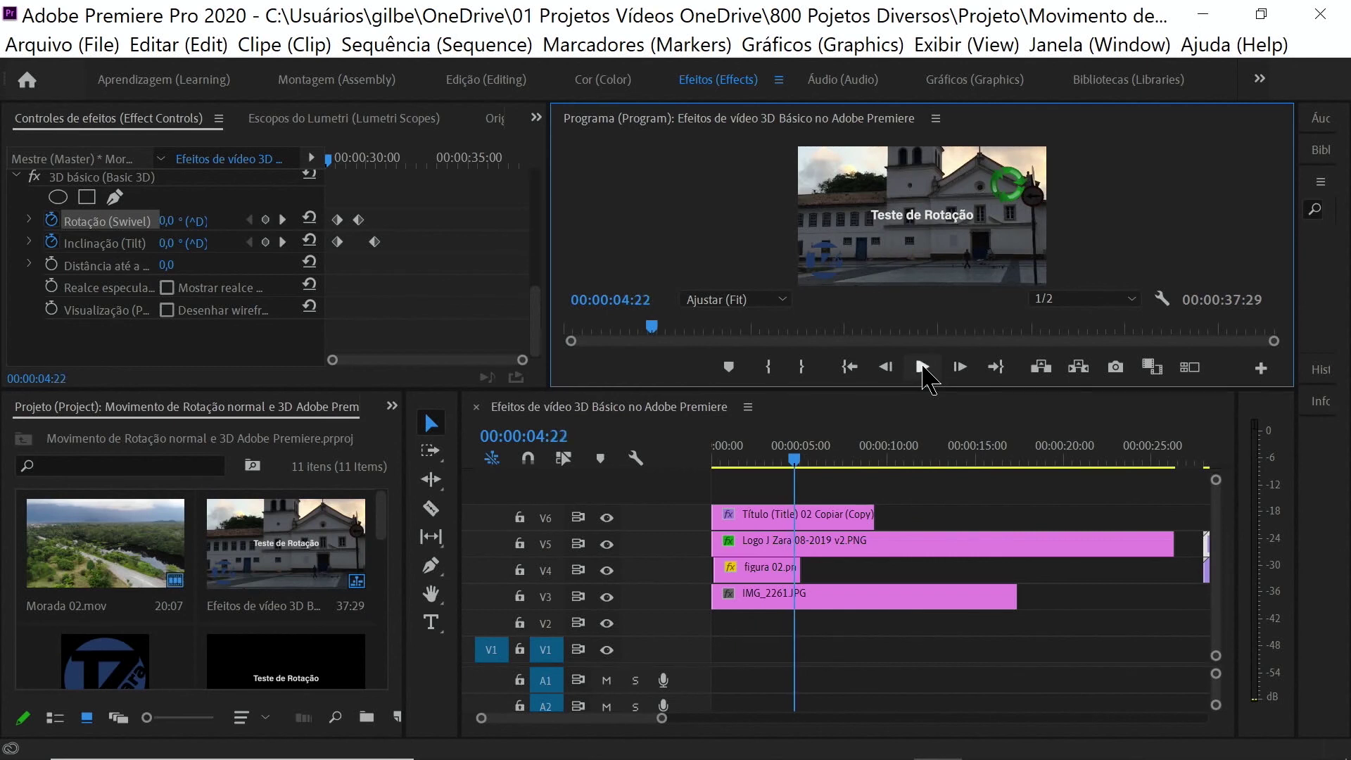